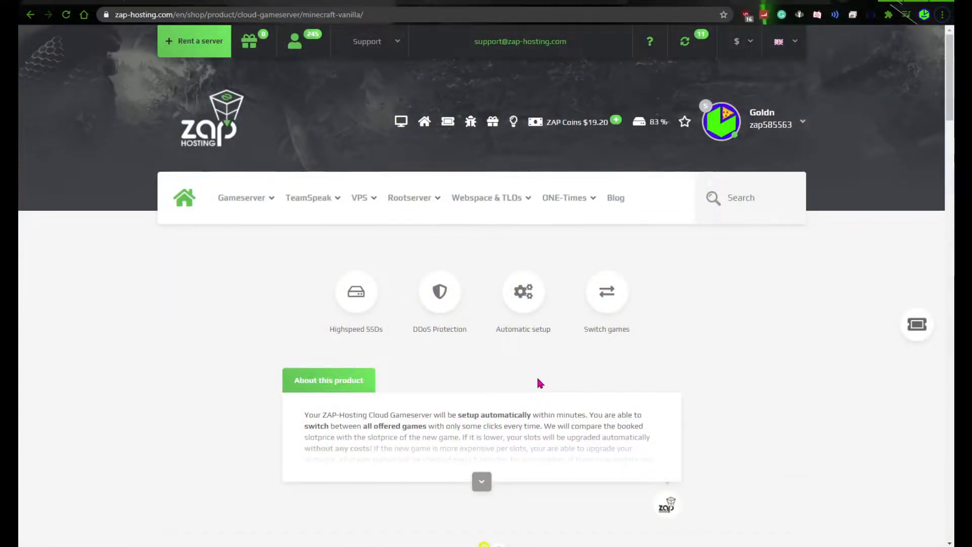
Choose Minecraft: Paper Spigot instead of Vanilla as the game for the cloud gameserver order
scroll(537, 376, down, 9)
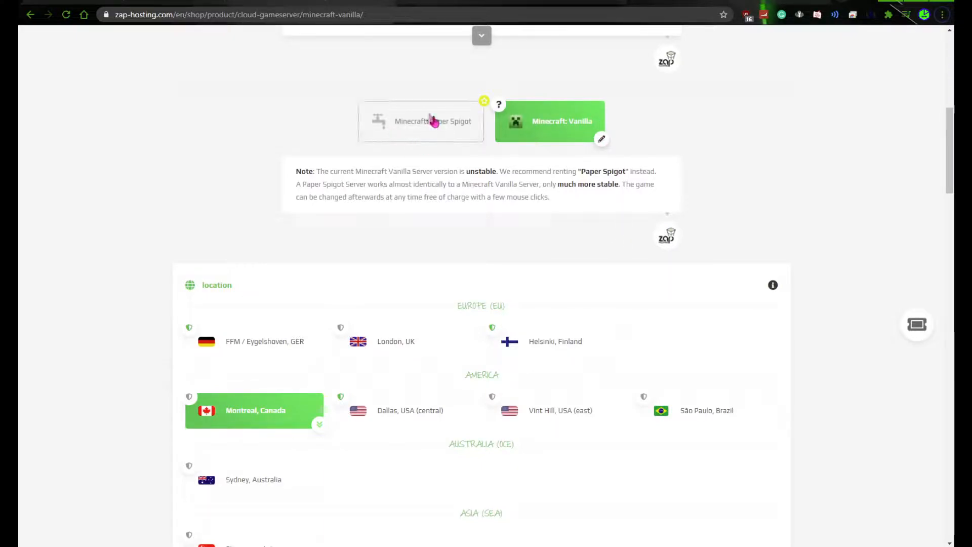
scroll(526, 223, up, 2)
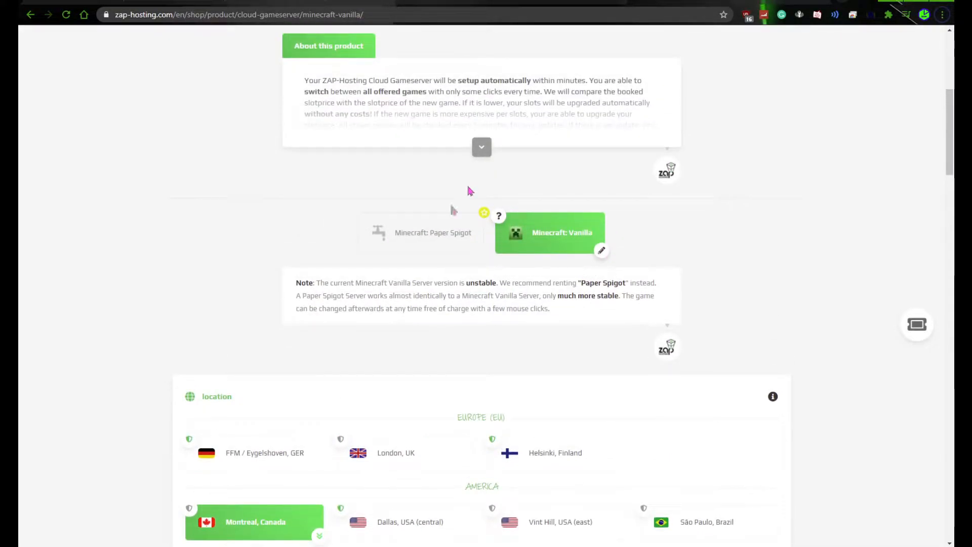
scroll(482, 235, up, 5)
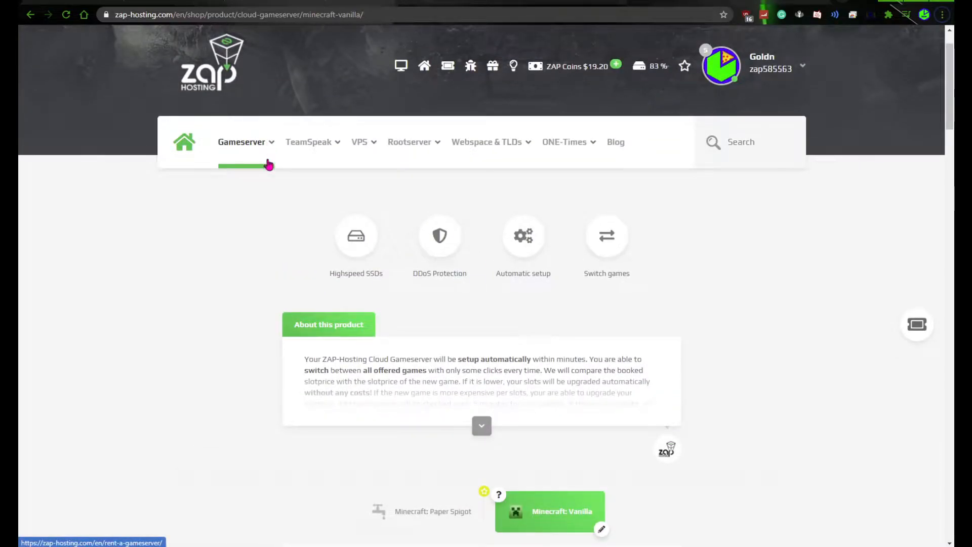
scroll(495, 309, down, 2)
scroll(515, 306, down, 3)
scroll(399, 230, up, 5)
mouse_move(267, 146)
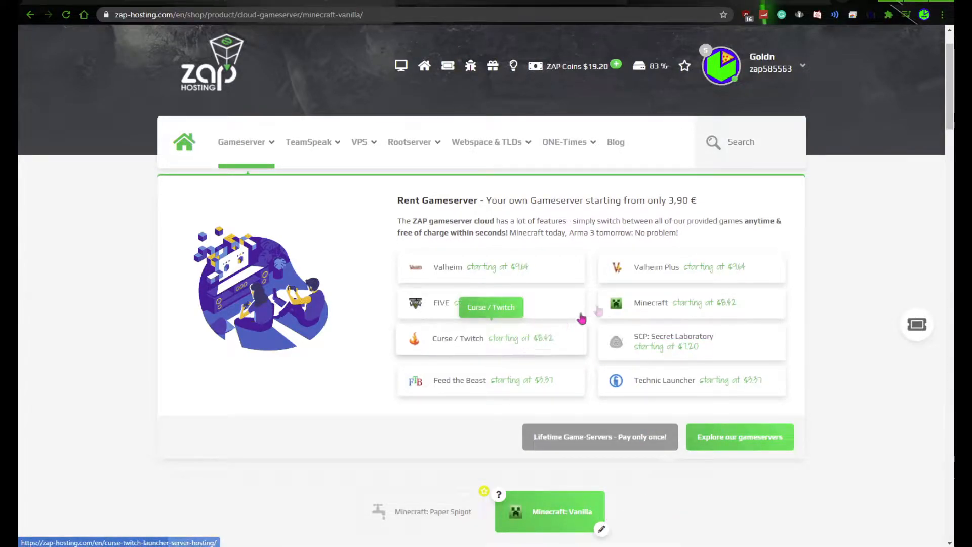
scroll(608, 479, down, 6)
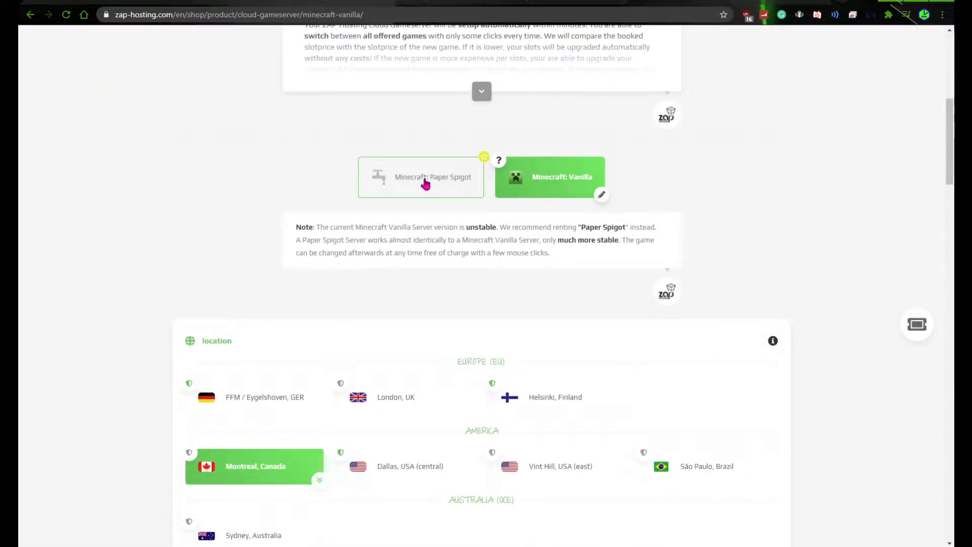
click(444, 181)
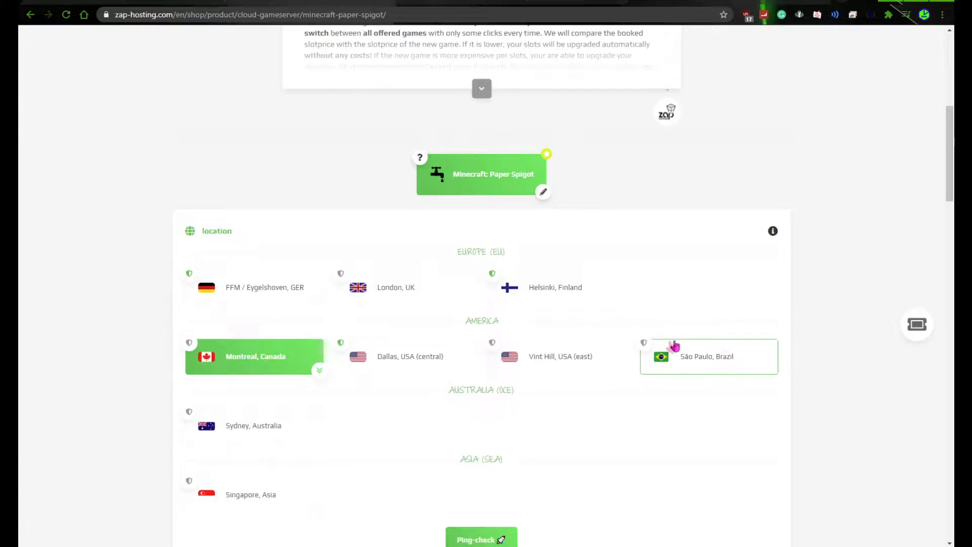
Try the gameserver at 4 slots, then set it back to 16 slots
scroll(311, 355, down, 3)
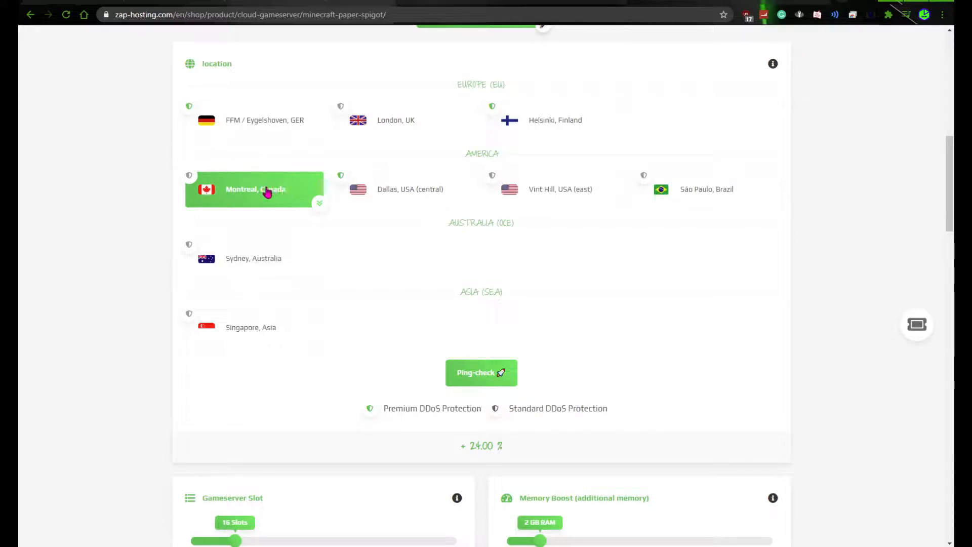
scroll(562, 319, down, 3)
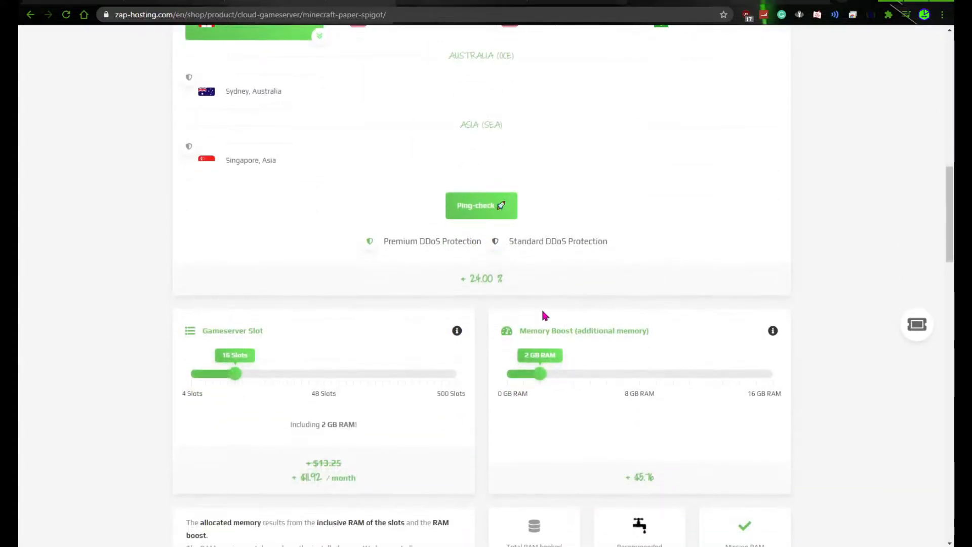
scroll(582, 324, up, 3)
scroll(588, 321, down, 5)
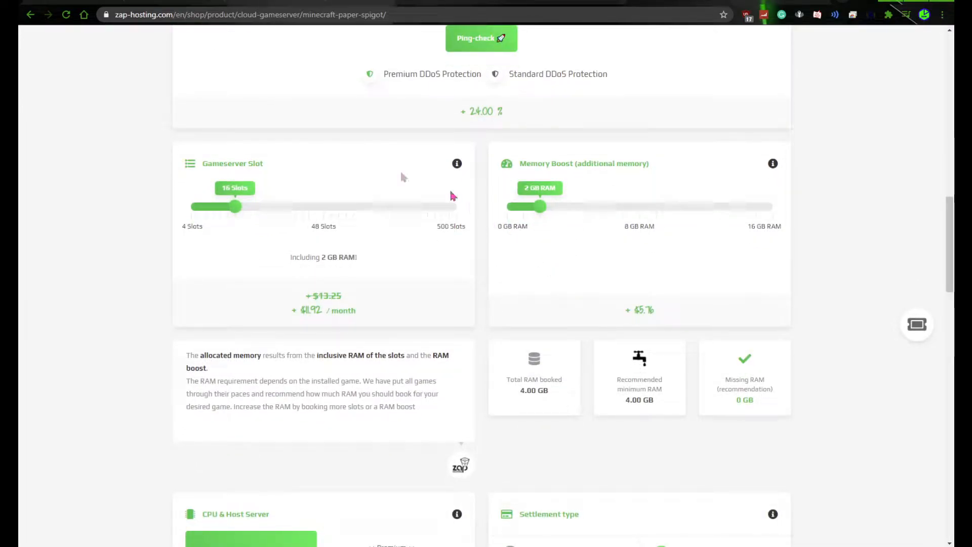
scroll(278, 167, down, 2)
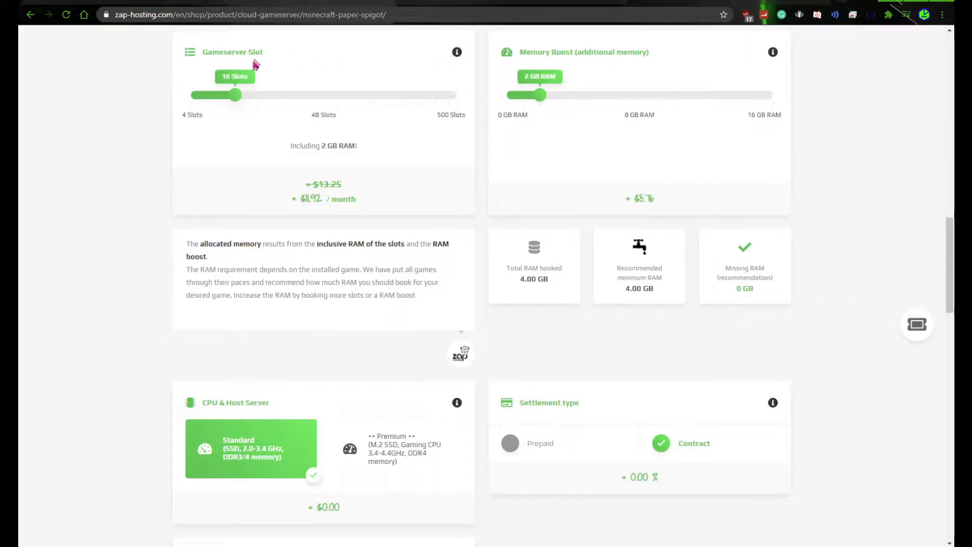
drag(229, 96, 162, 99)
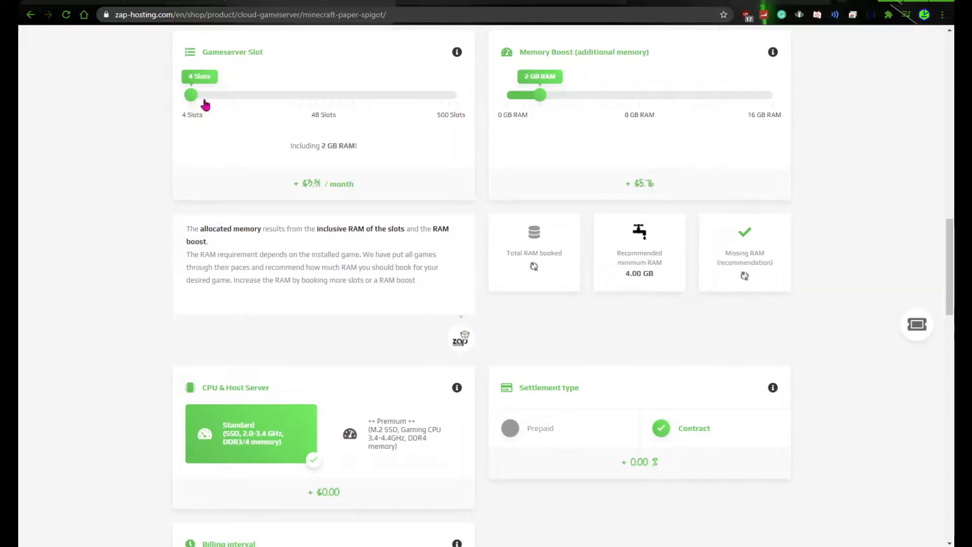
drag(196, 92, 236, 97)
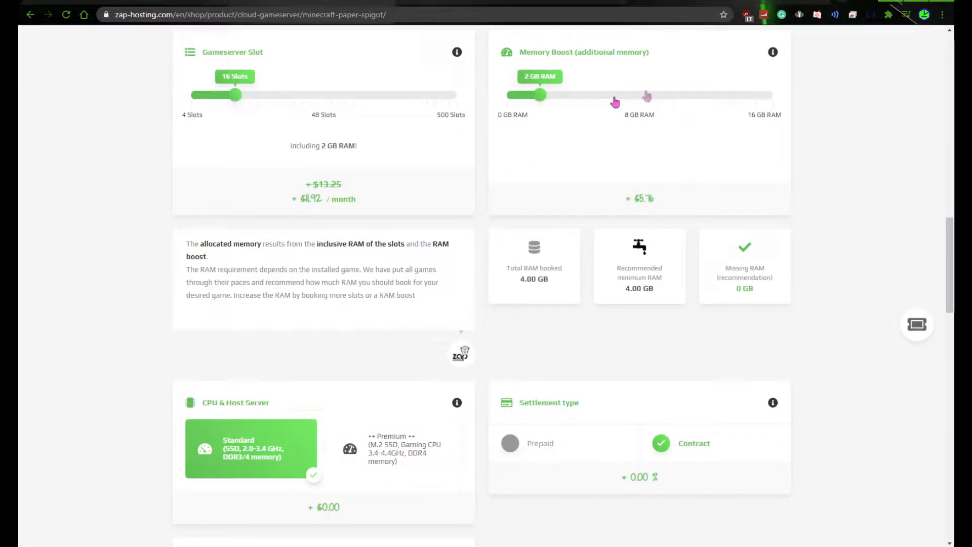
Try the memory boost at 0 GB to compare it with the recommended minimum RAM, then set it back to 2 GB
drag(632, 287, 647, 287)
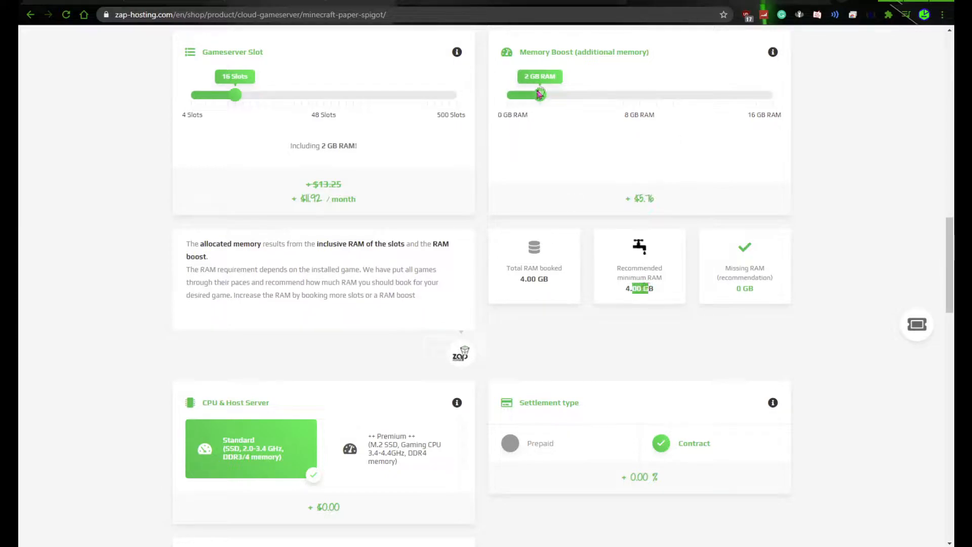
drag(539, 95, 447, 95)
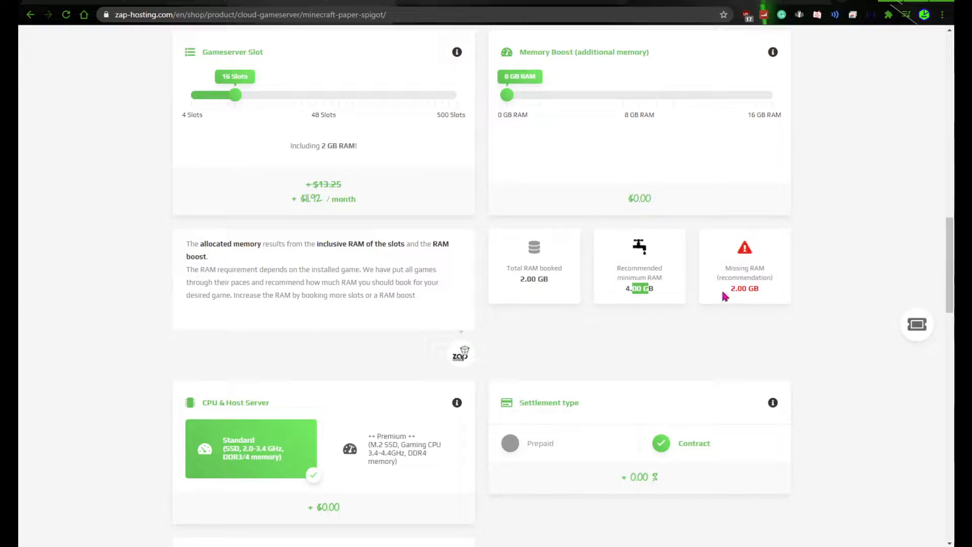
click(656, 276)
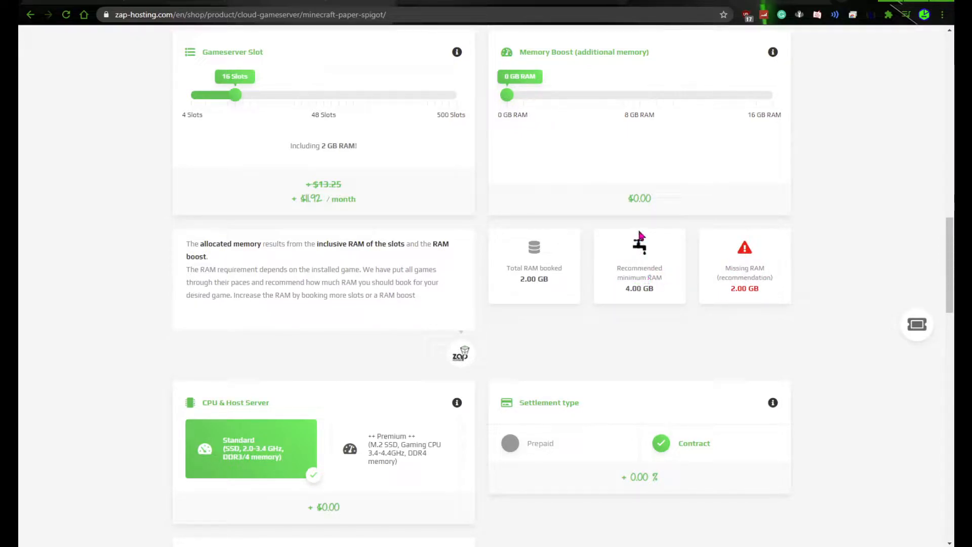
drag(507, 96, 538, 106)
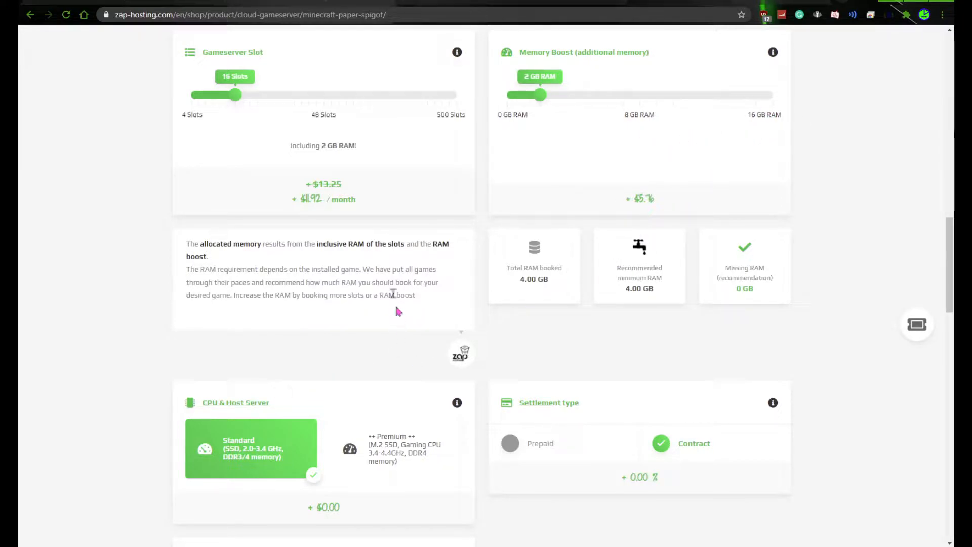
Review the CPU and host server, settlement type and billing interval options, and check the own IPv4 address entry in the settings summary
scroll(392, 299, down, 3)
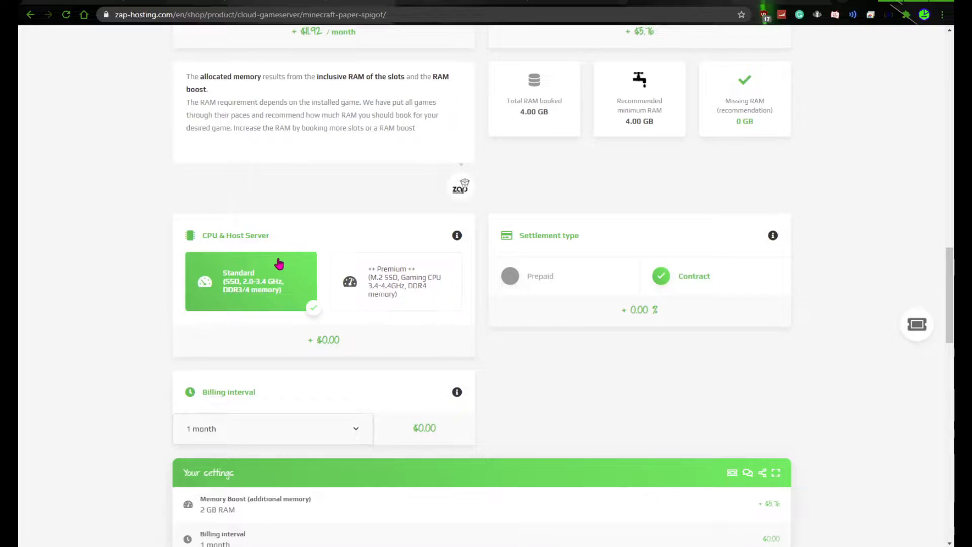
scroll(278, 262, down, 1)
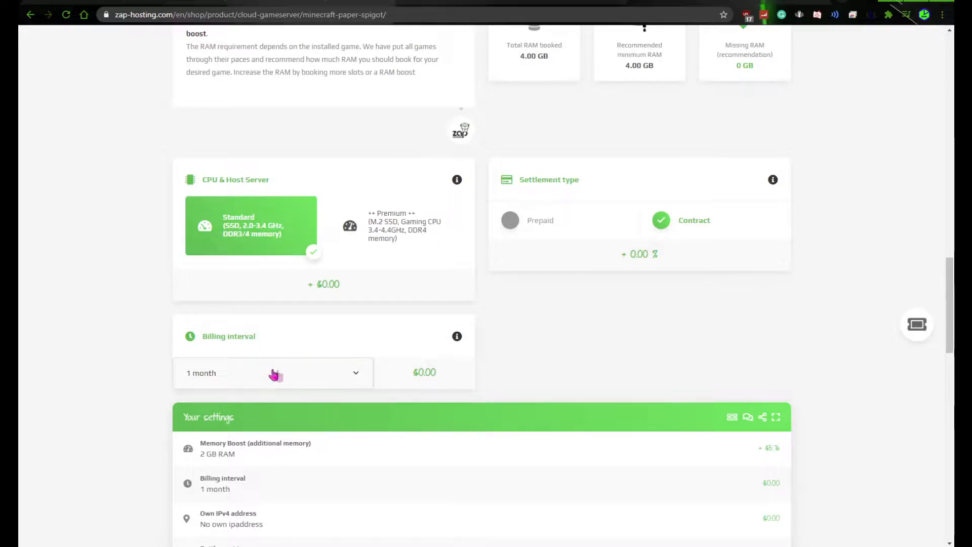
scroll(605, 357, down, 4)
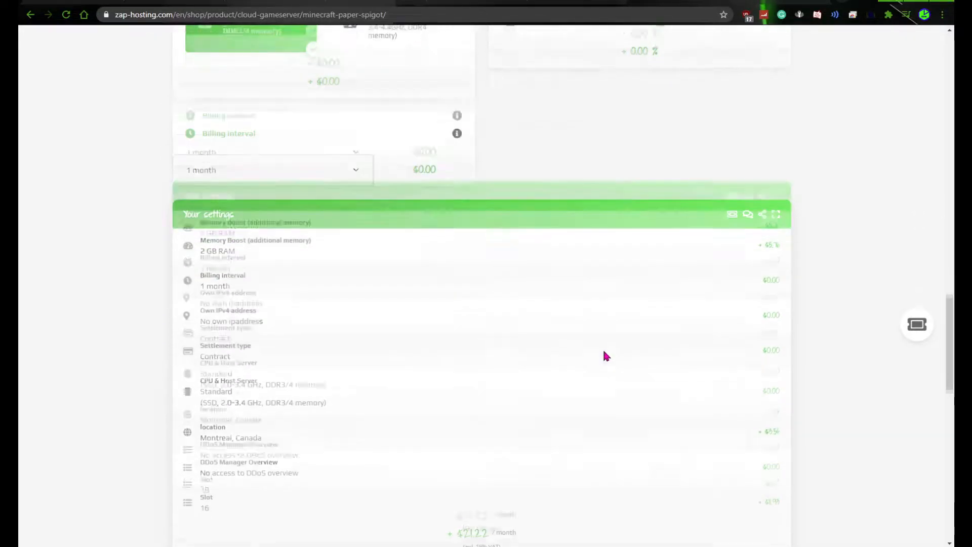
scroll(610, 334, down, 1)
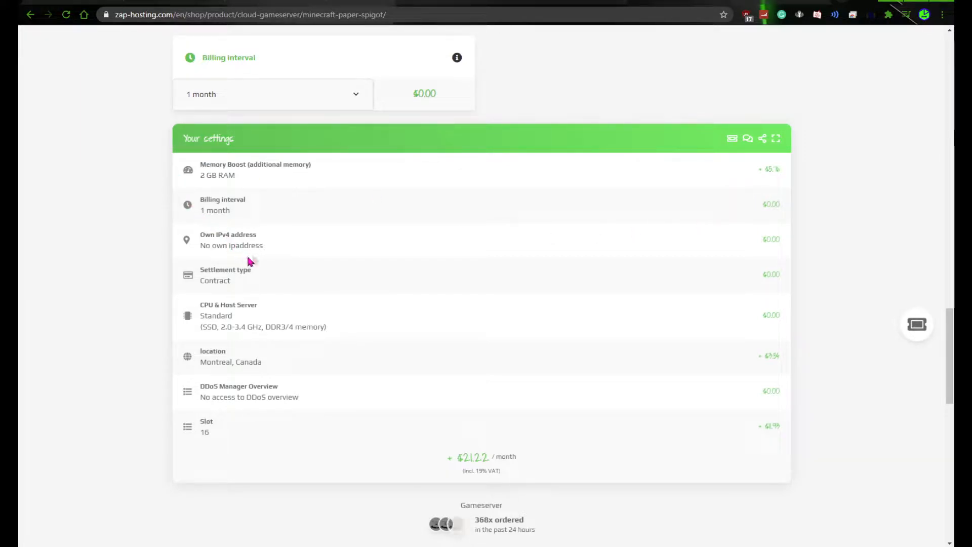
drag(207, 236, 269, 231)
click(230, 235)
click(264, 227)
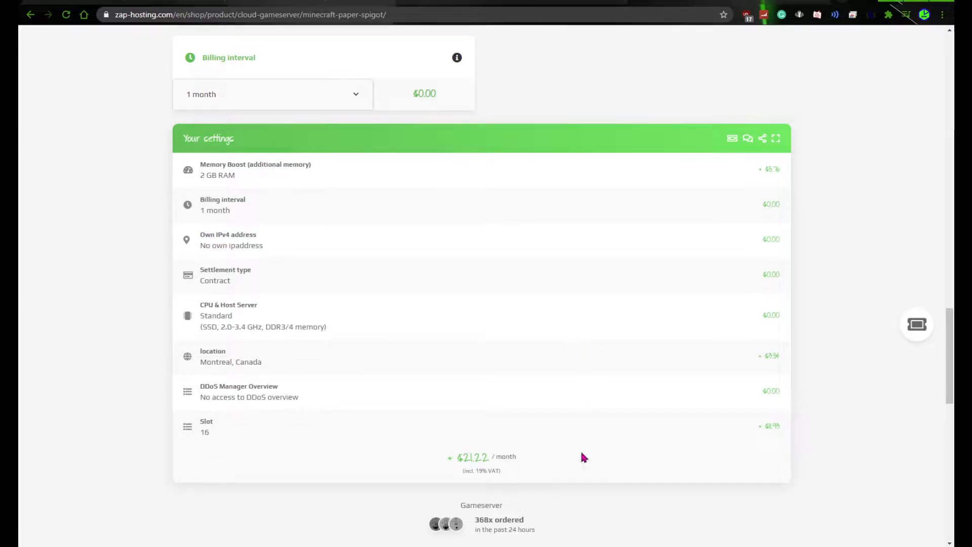
Examine the available payment methods and the slot count and slot price in the order summary
scroll(509, 435, down, 8)
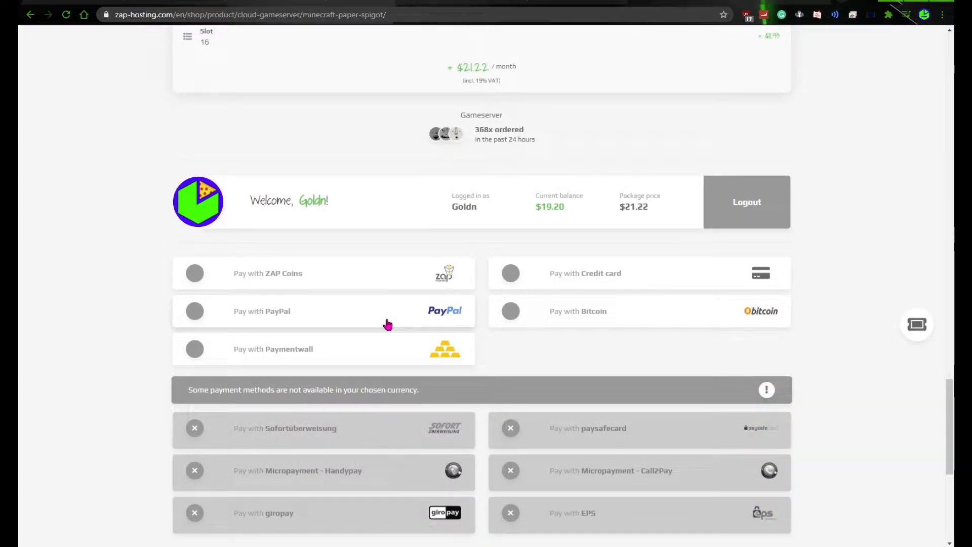
scroll(482, 246, up, 4)
drag(193, 254, 222, 276)
scroll(238, 271, down, 3)
click(213, 109)
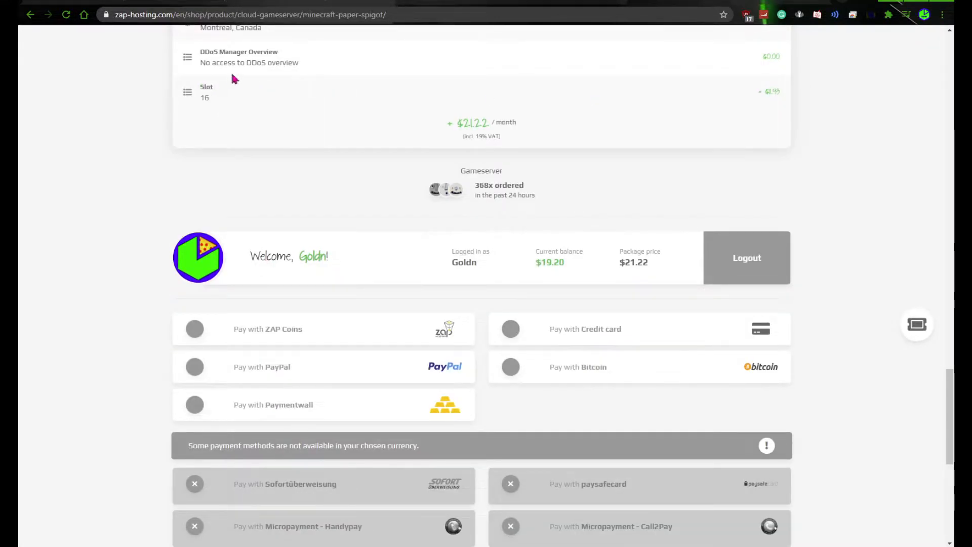
drag(200, 98, 209, 98)
drag(758, 91, 787, 92)
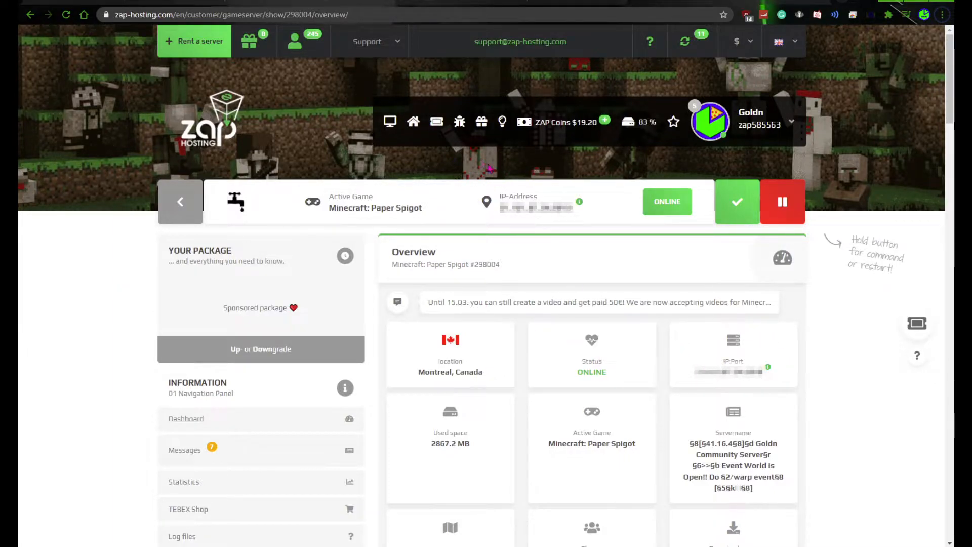
Check the IP address and port information in the rented Paper Spigot server's overview
click(579, 202)
click(730, 373)
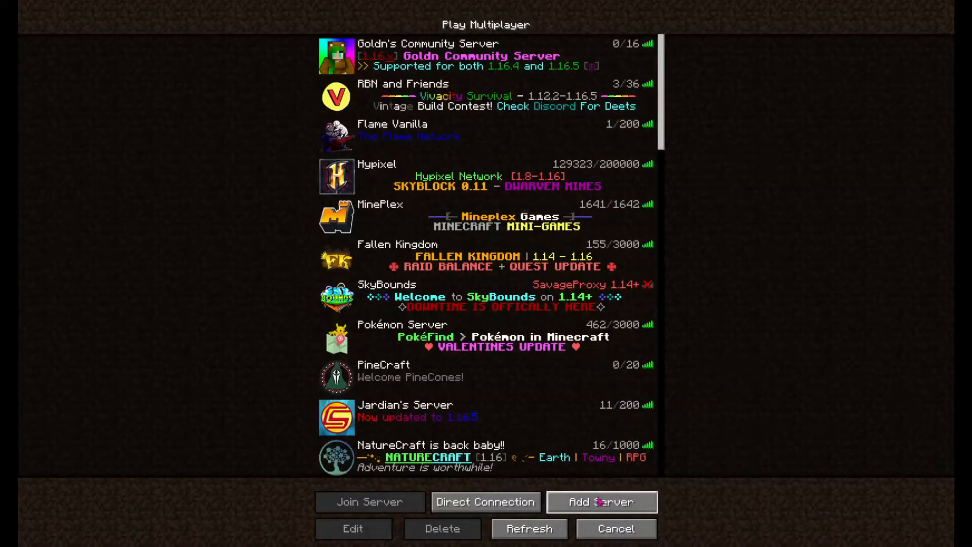
Switch to Minecraft, enter 0.0.0.0:25565 as the address of a new multiplayer server entry, and cancel the entry
click(599, 501)
click(488, 137)
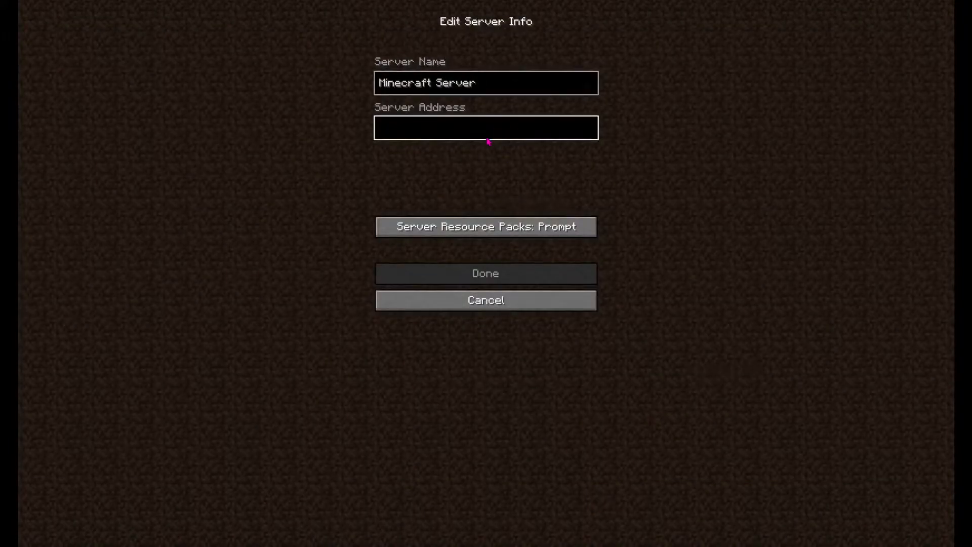
text(0.)
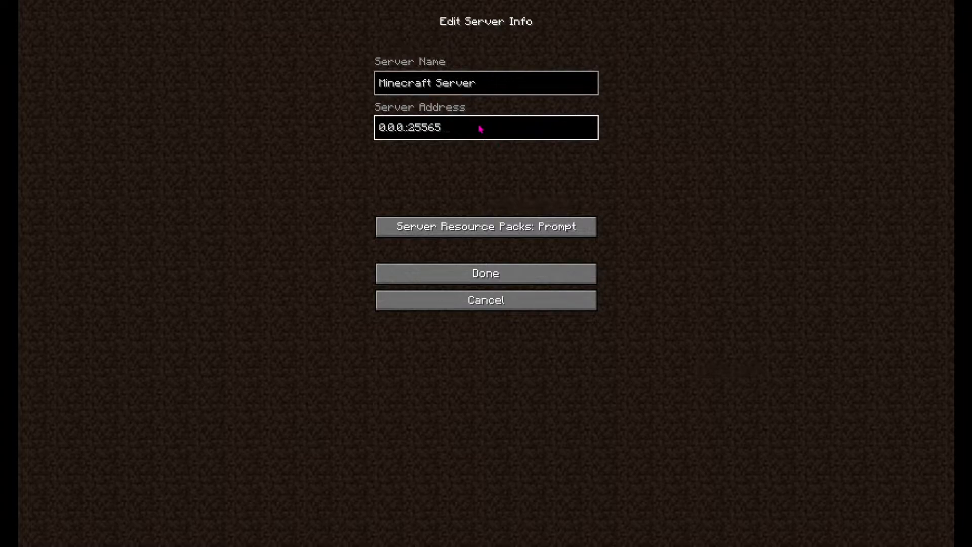
text(.0)
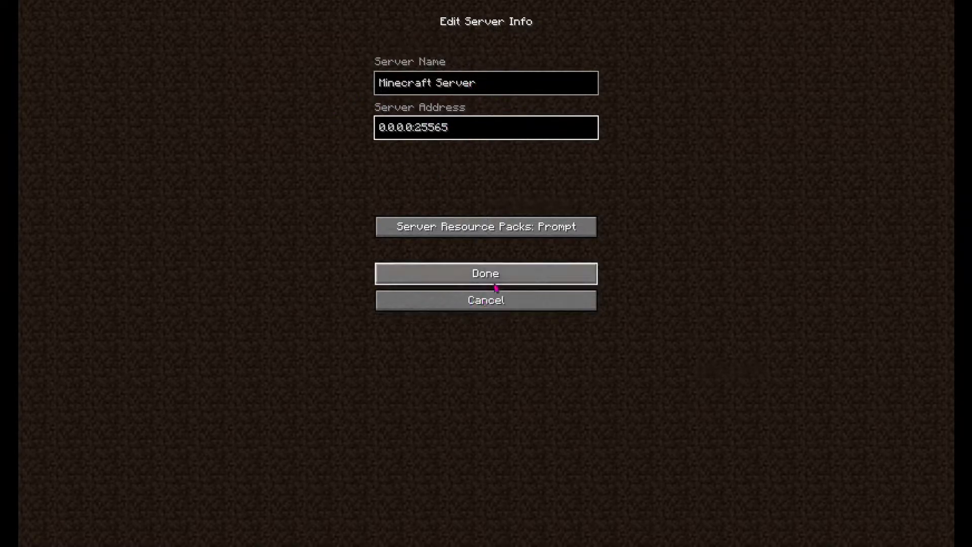
click(501, 303)
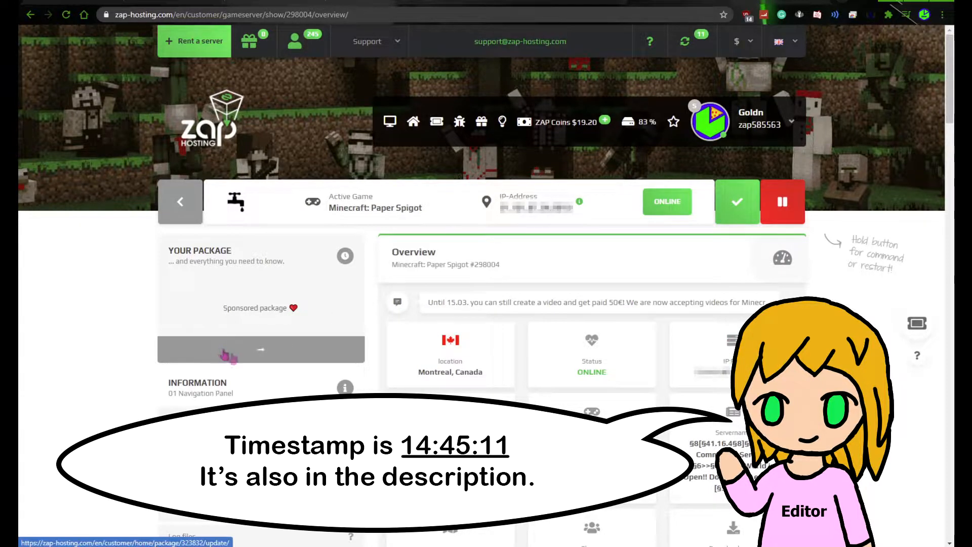
Open the gameserver settings page of the Paper Spigot server in the ZAP-Hosting dashboard
scroll(259, 448, down, 2)
scroll(260, 445, down, 6)
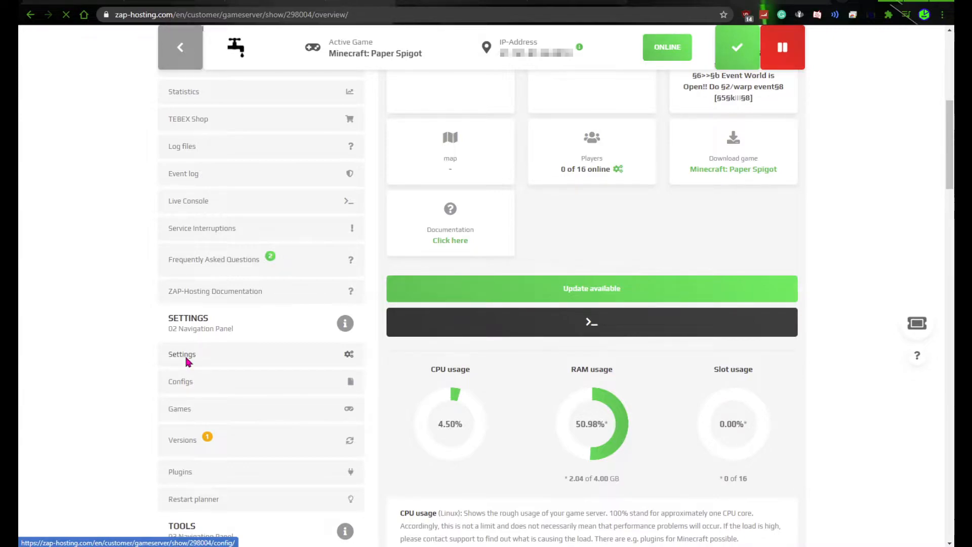
click(183, 362)
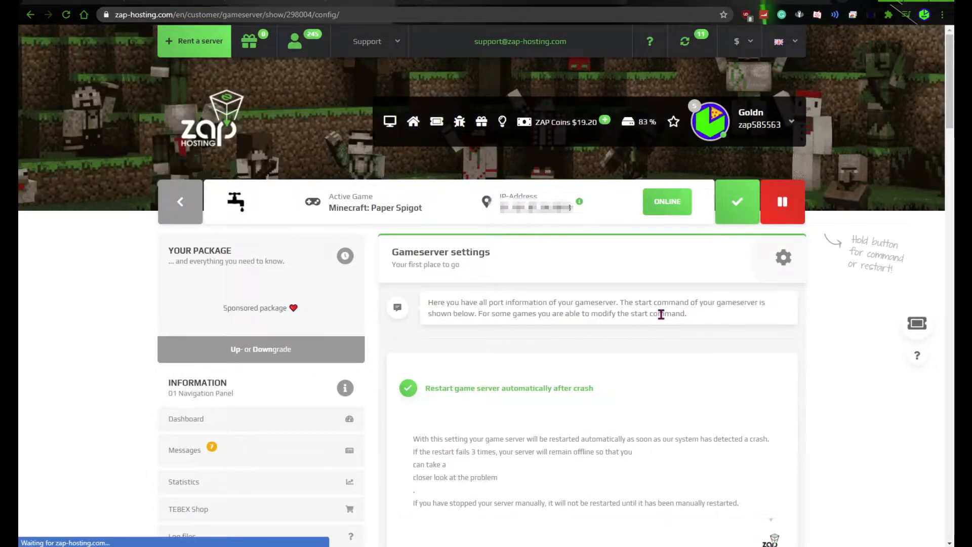
Collapse the basic settings section and look over the configuration categories from player settings to GeyserMC
scroll(660, 314, down, 4)
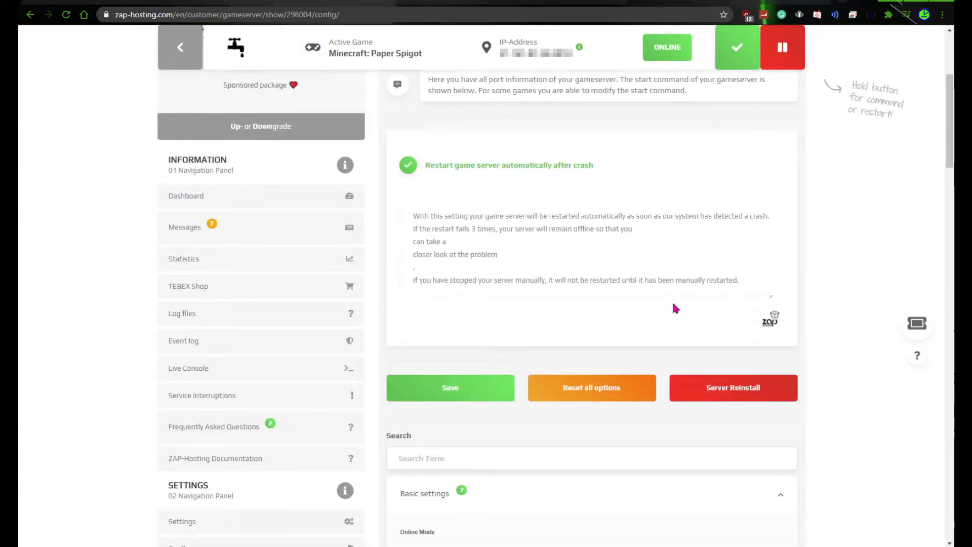
scroll(673, 302, down, 5)
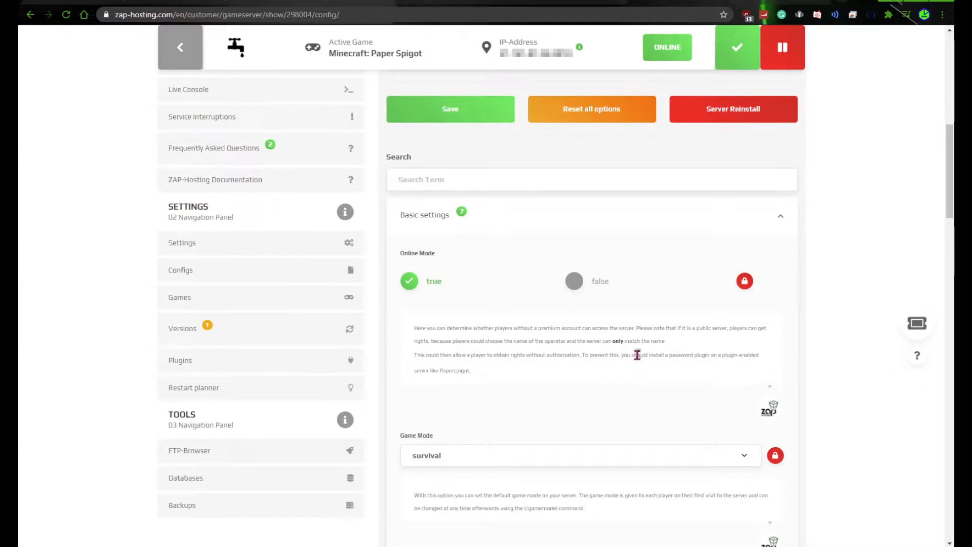
click(504, 220)
scroll(630, 283, down, 4)
scroll(630, 304, up, 2)
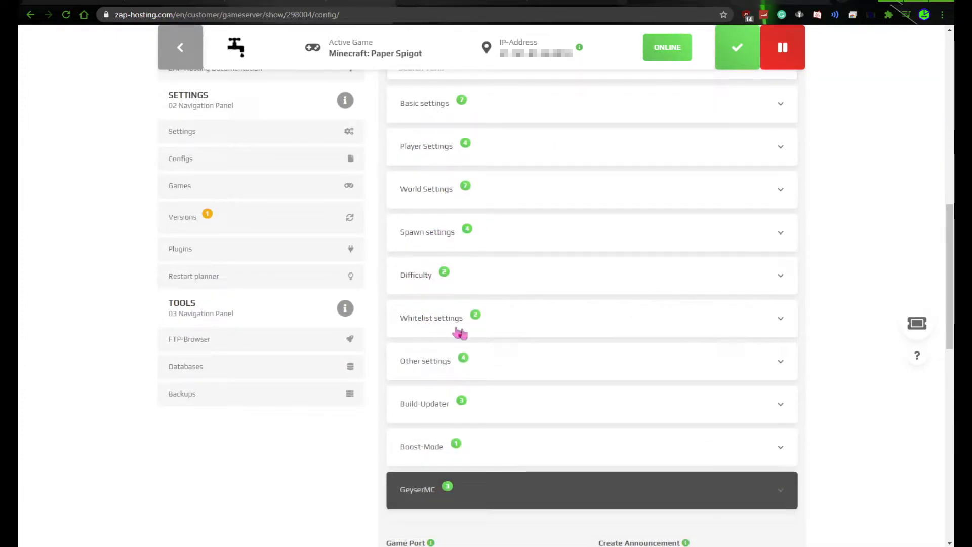
scroll(525, 384, up, 2)
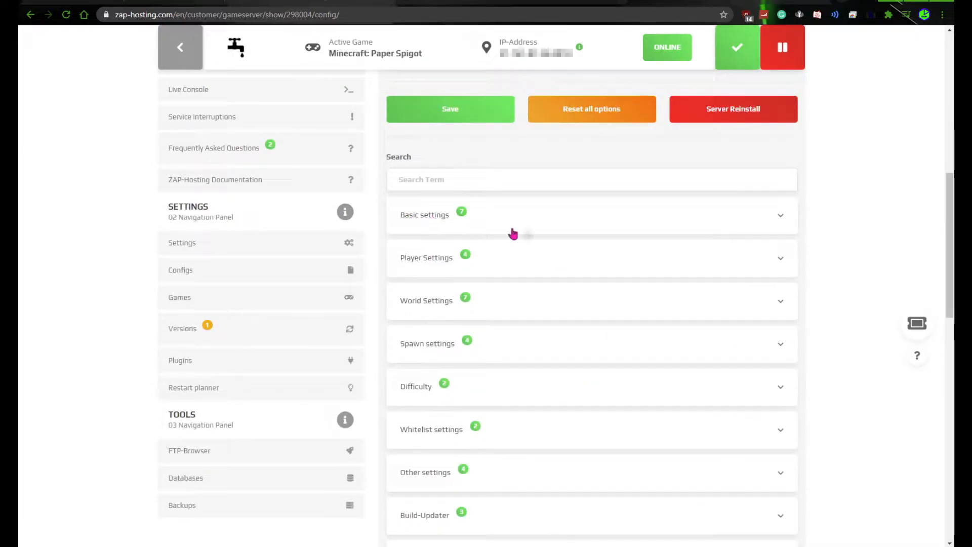
Expand the basic settings section and review the Online Mode and Game Mode options with their descriptions
click(591, 223)
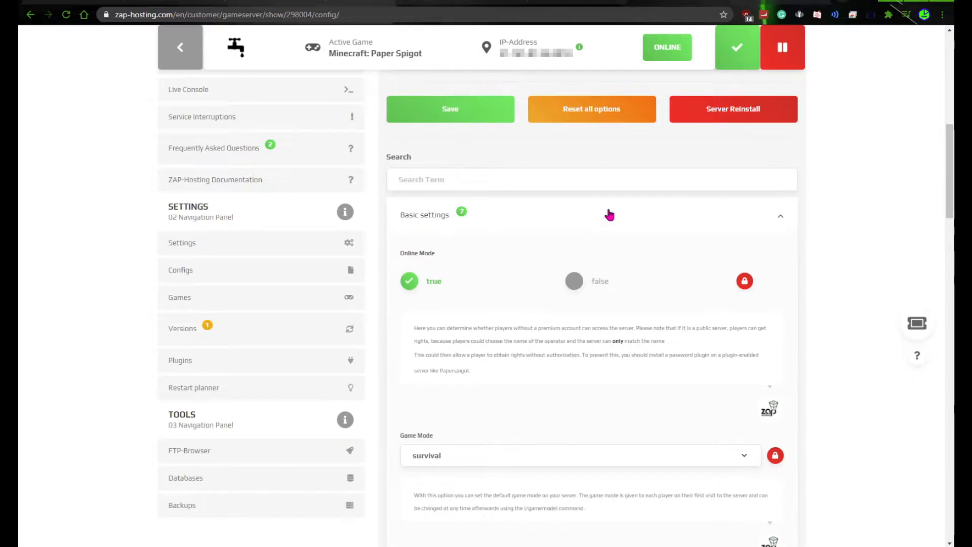
scroll(610, 212, down, 2)
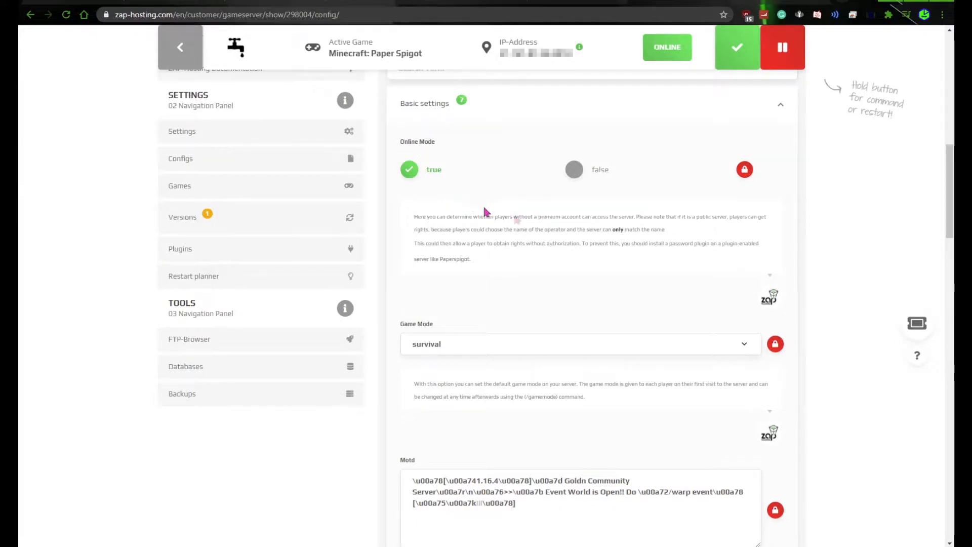
scroll(557, 228, down, 3)
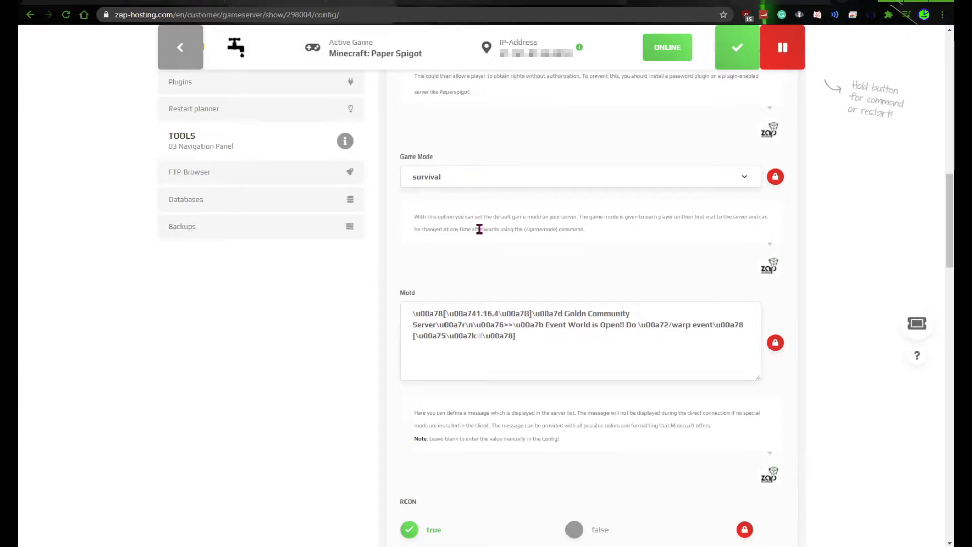
drag(439, 230, 578, 229)
click(580, 232)
click(580, 230)
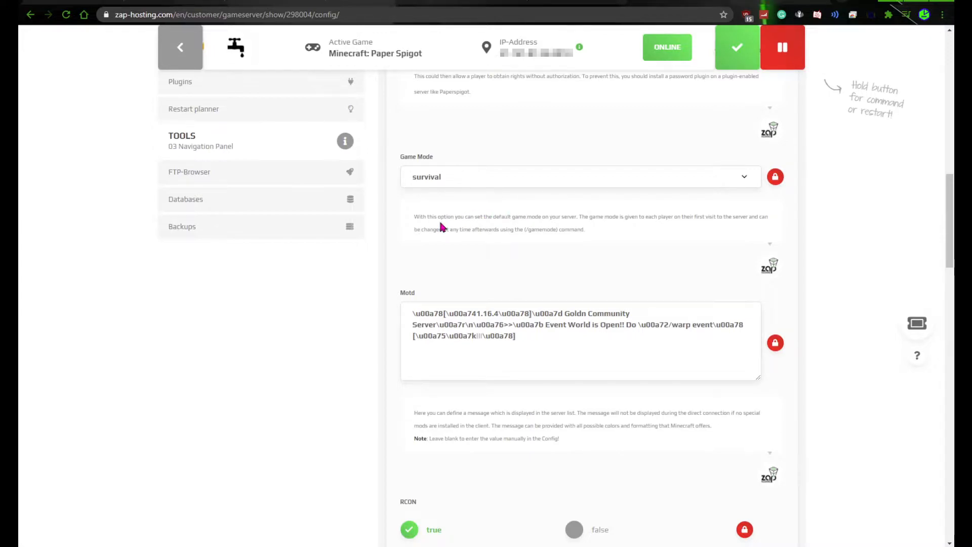
scroll(515, 224, down, 2)
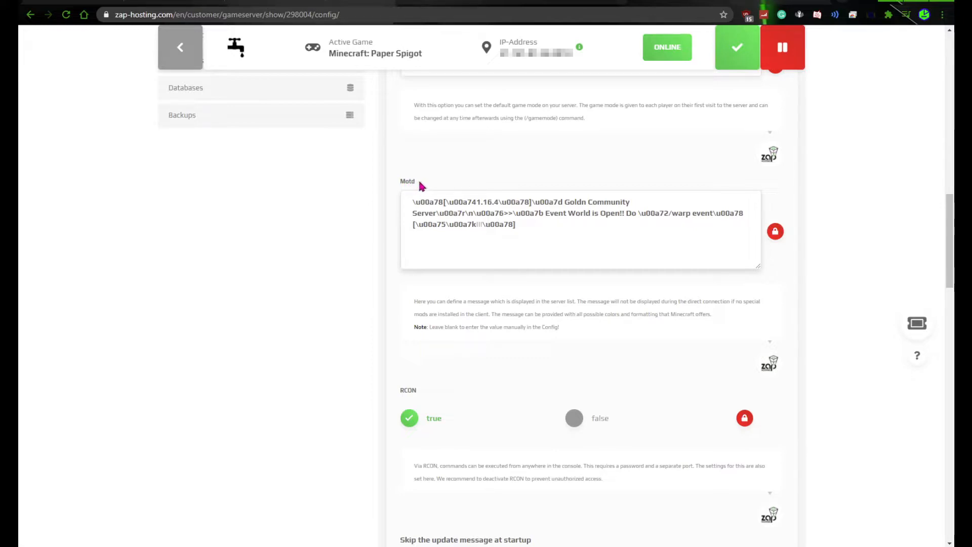
Refresh the multiplayer server list in Minecraft, return to the ZAP-Hosting dashboard, and examine the formatting codes in the Motd text
click(537, 224)
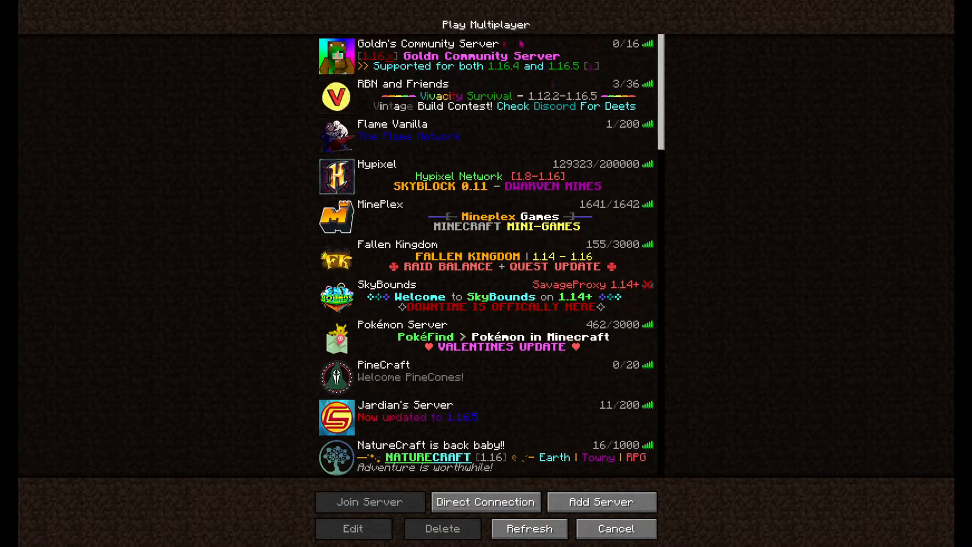
click(538, 532)
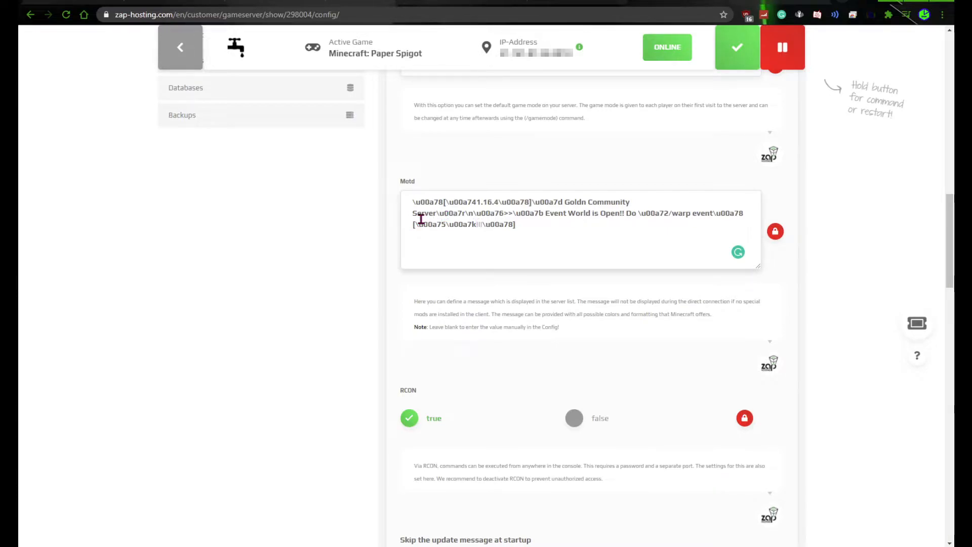
drag(440, 201, 412, 201)
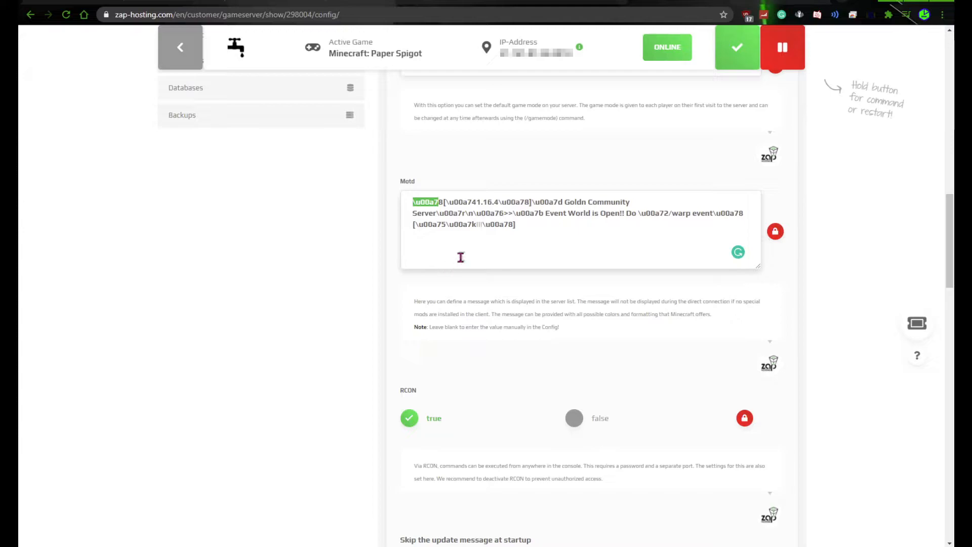
click(539, 228)
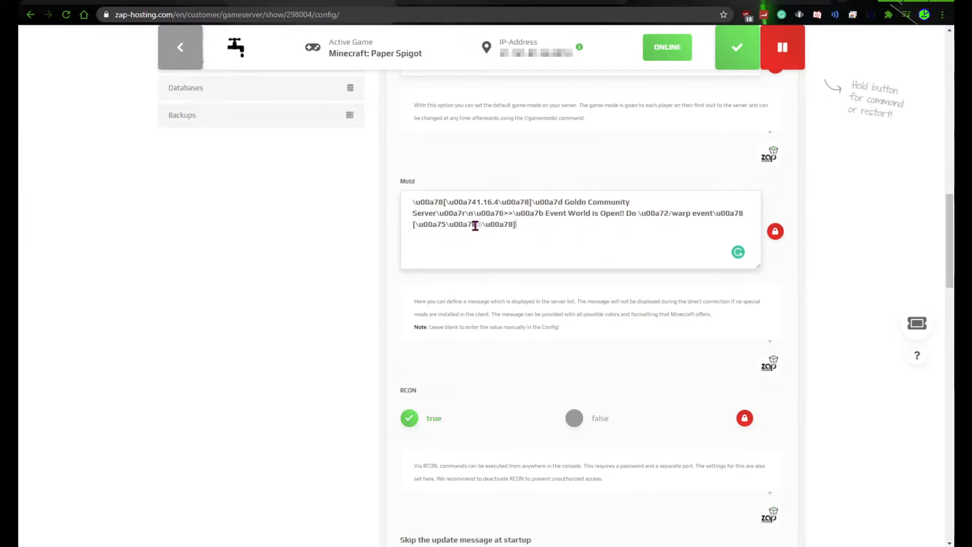
drag(483, 224, 476, 224)
click(512, 226)
Review the RCON setting and its security recommendation, as well as the startup update message and Permsize settings
scroll(531, 284, down, 2)
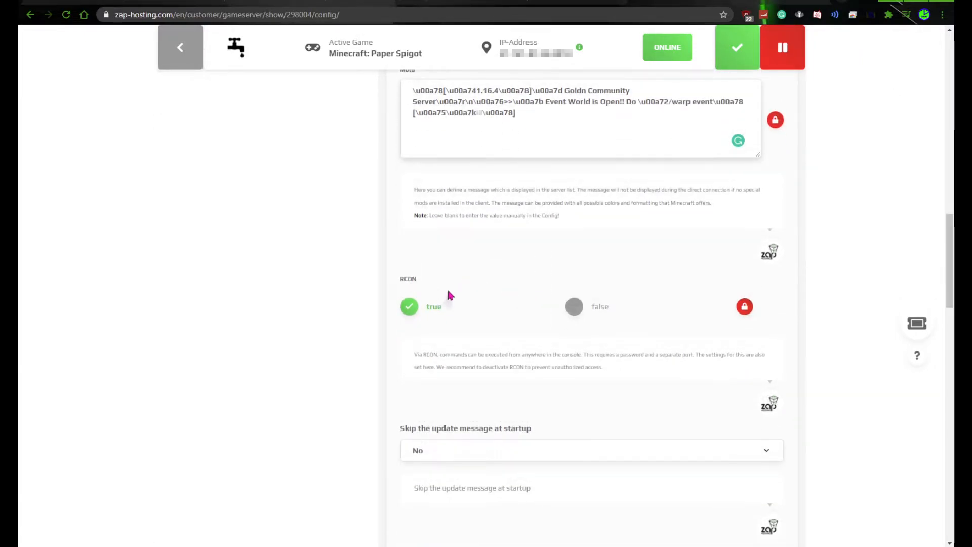
scroll(455, 293, down, 2)
drag(469, 257, 551, 259)
click(582, 259)
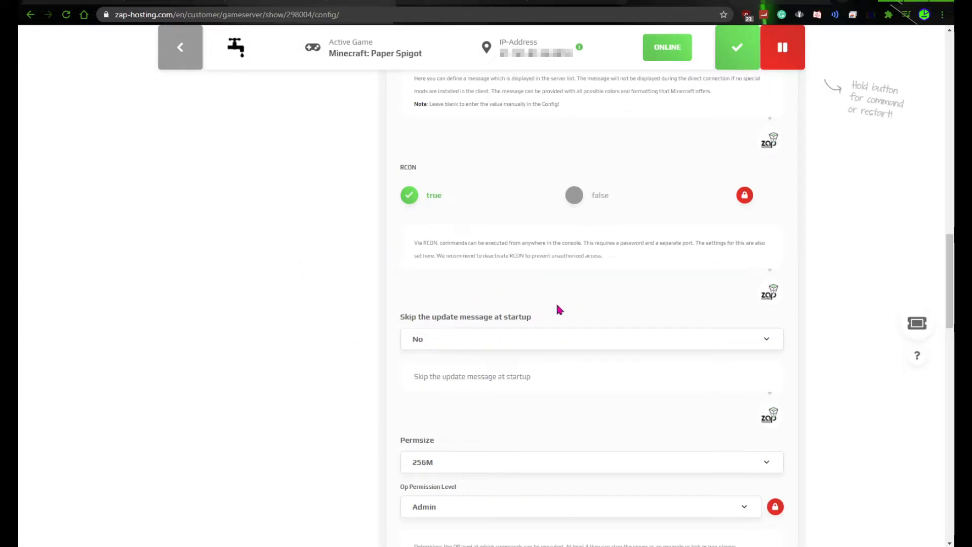
scroll(557, 309, down, 2)
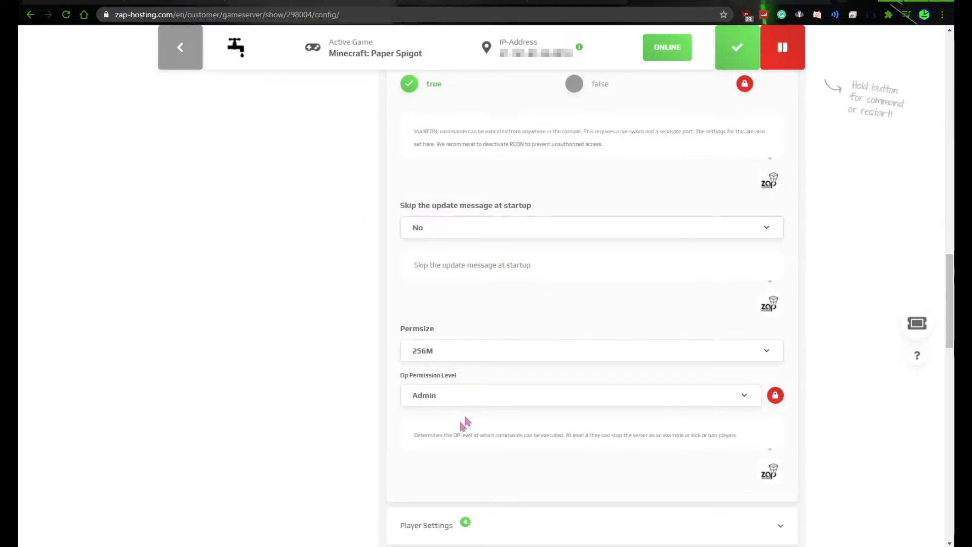
scroll(465, 418, down, 1)
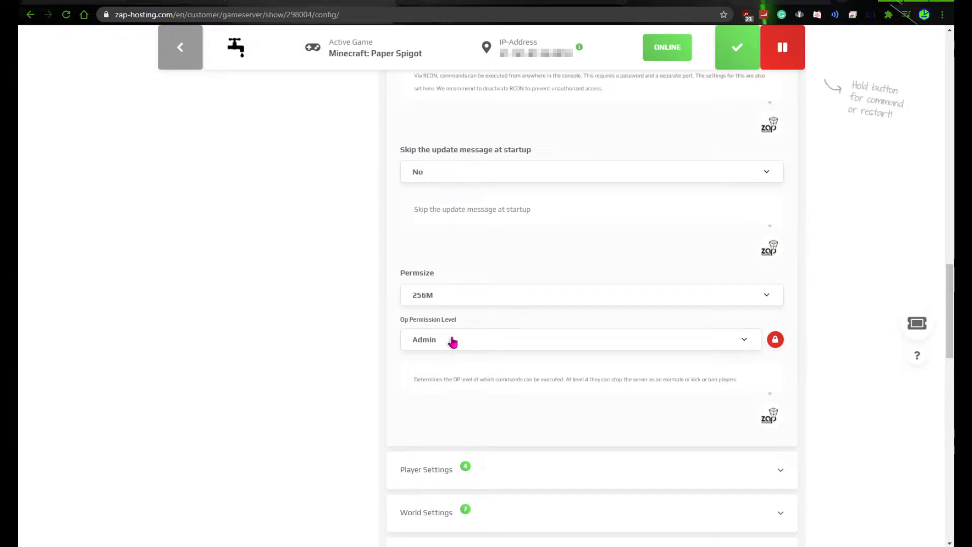
Examine the Op Permission Level choices and the description of what operators can do at each level
click(446, 340)
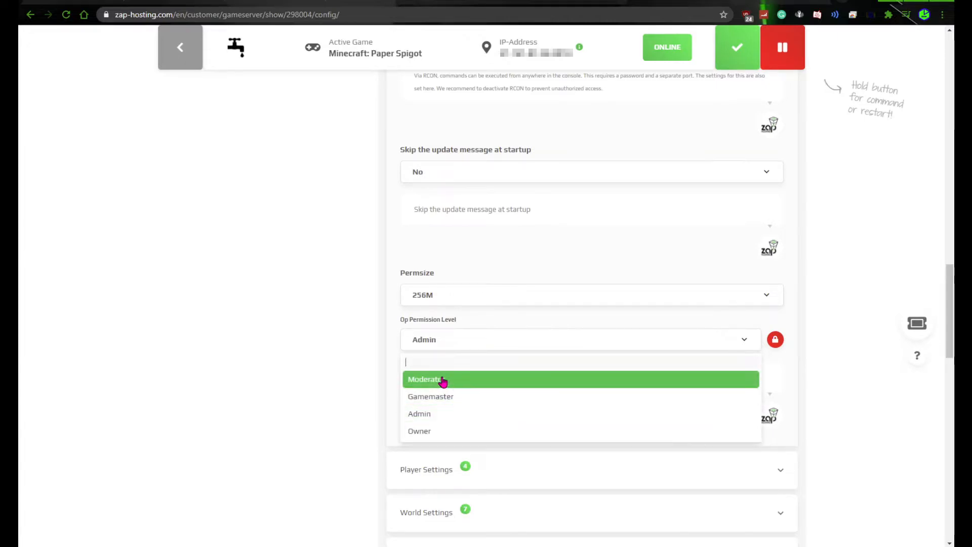
click(462, 343)
drag(567, 380, 631, 380)
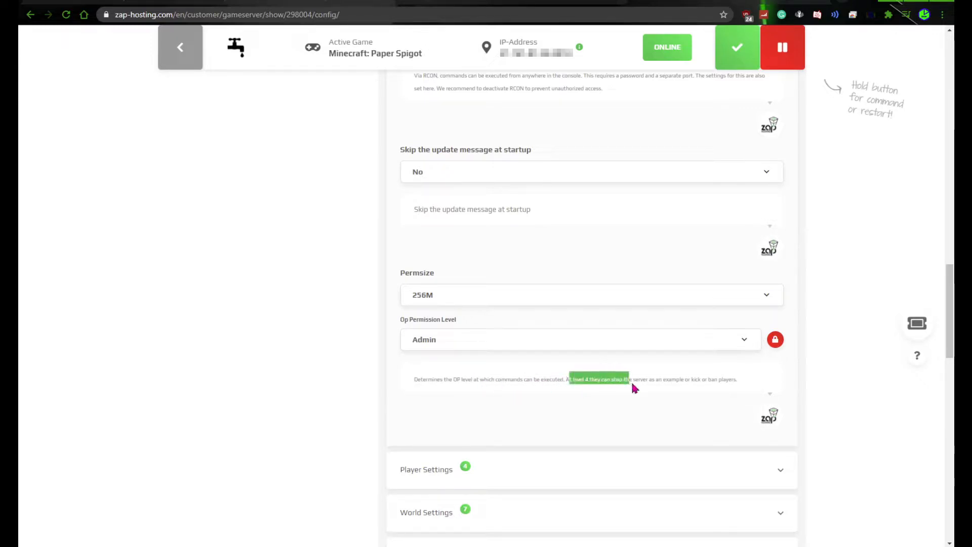
click(456, 352)
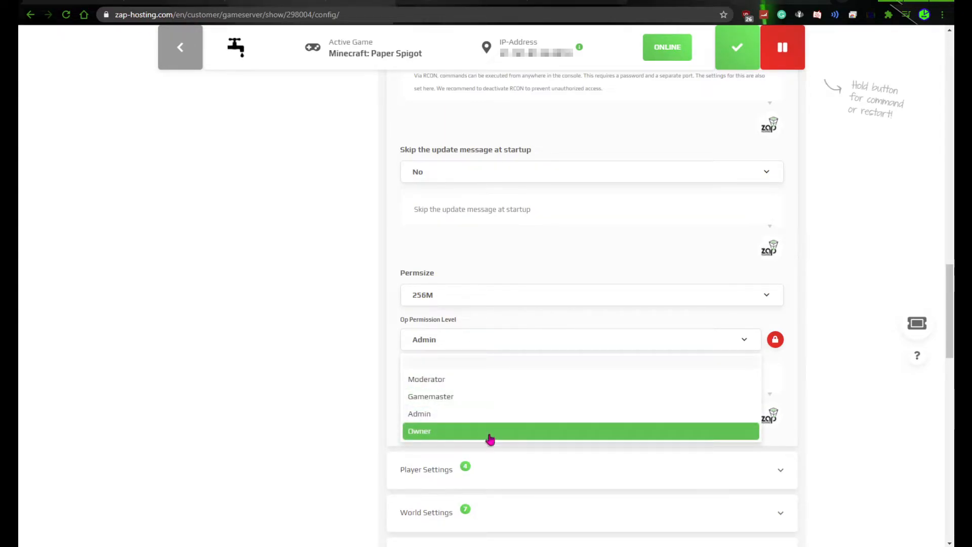
click(398, 358)
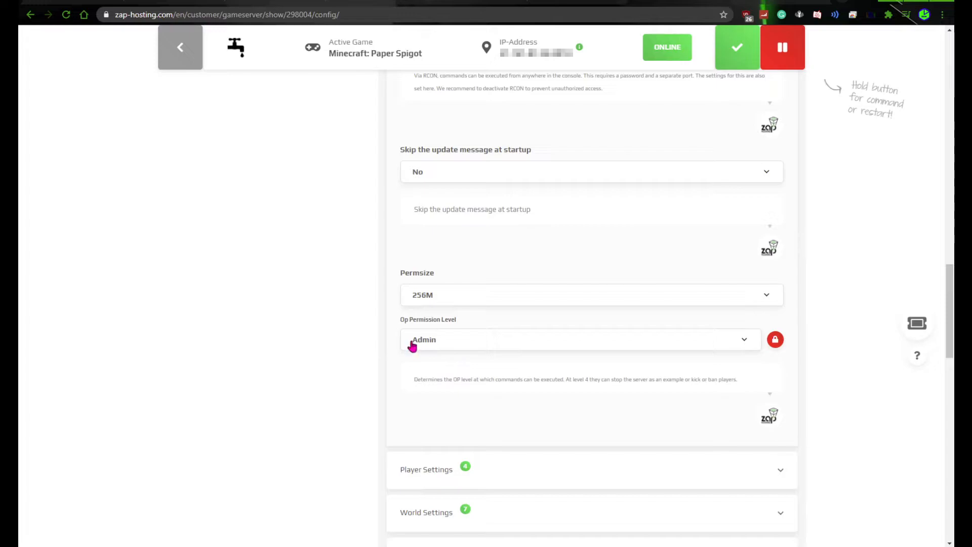
scroll(554, 359, down, 1)
scroll(582, 375, down, 4)
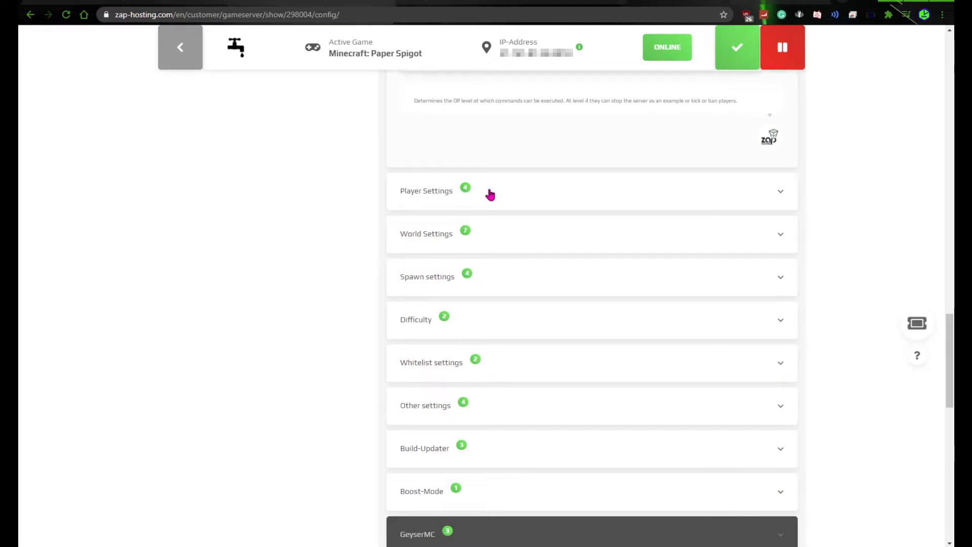
scroll(526, 228, up, 3)
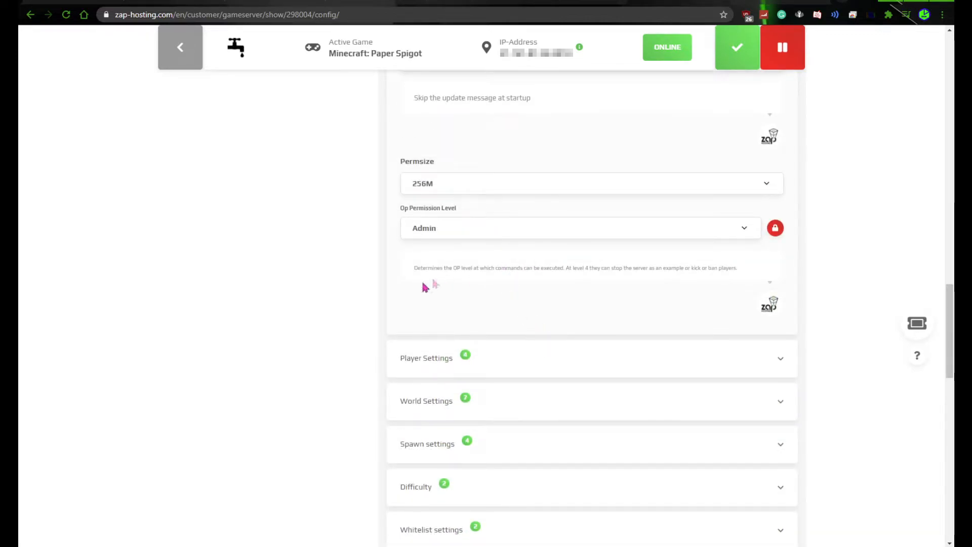
drag(418, 265, 739, 274)
click(662, 272)
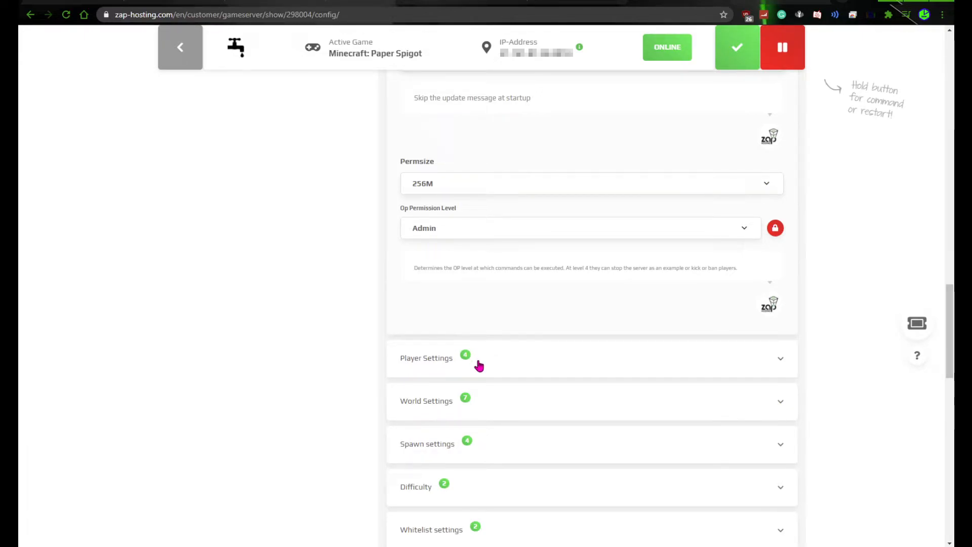
Look over the remaining configuration categories from player settings to GeyserMC, returning to the basic settings
scroll(479, 366, down, 2)
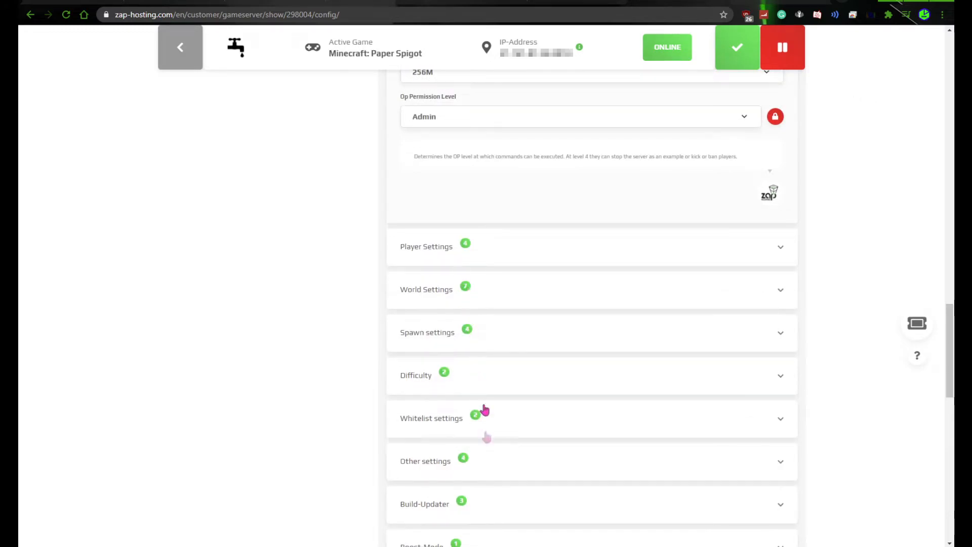
scroll(513, 451, down, 2)
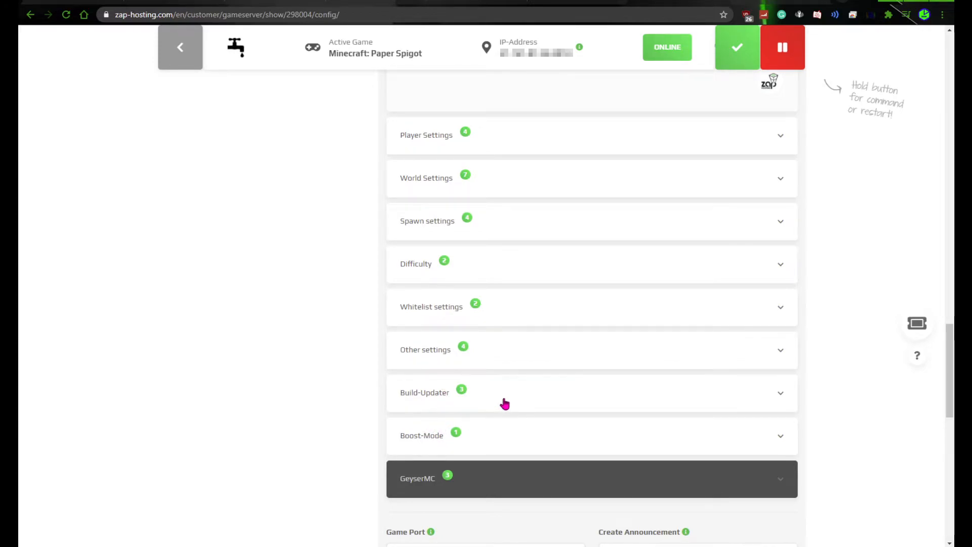
scroll(715, 479, down, 3)
scroll(386, 352, up, 4)
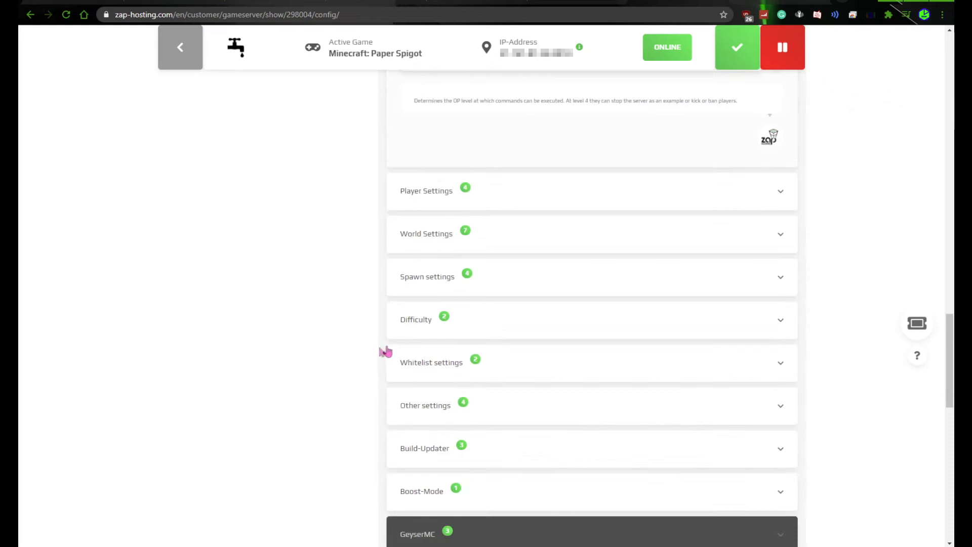
scroll(389, 357, up, 10)
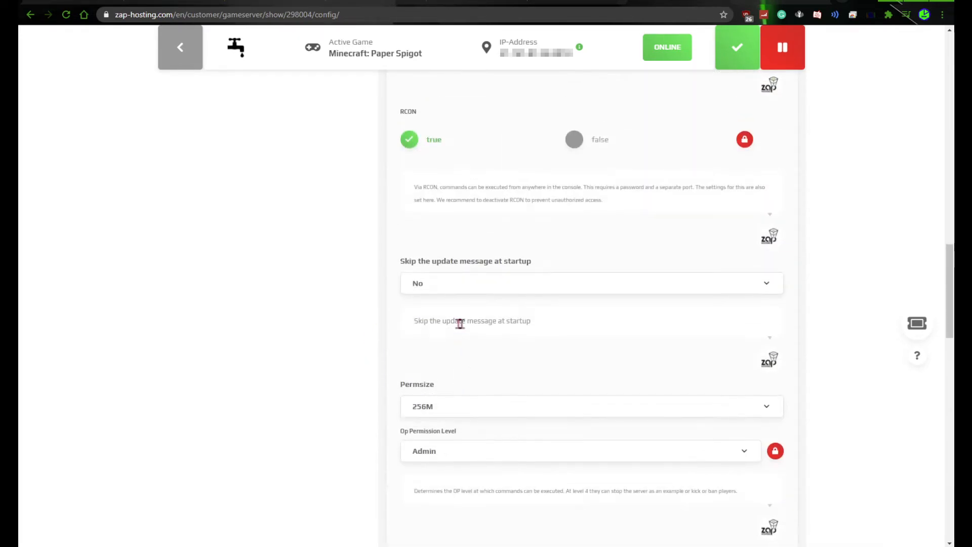
scroll(512, 317, up, 15)
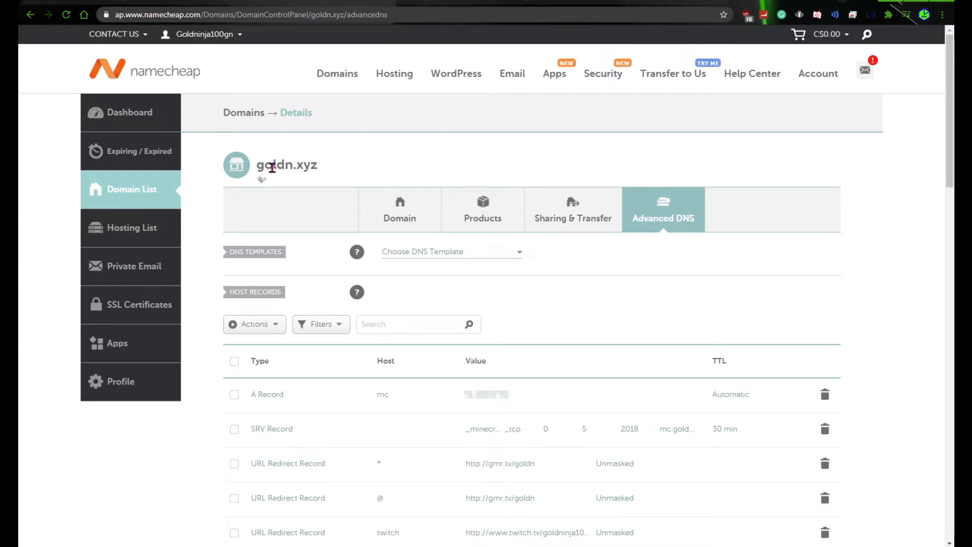
Switch to Namecheap and review the host records in the Advanced DNS settings of the goldn.xyz domain
drag(272, 167, 321, 165)
click(321, 165)
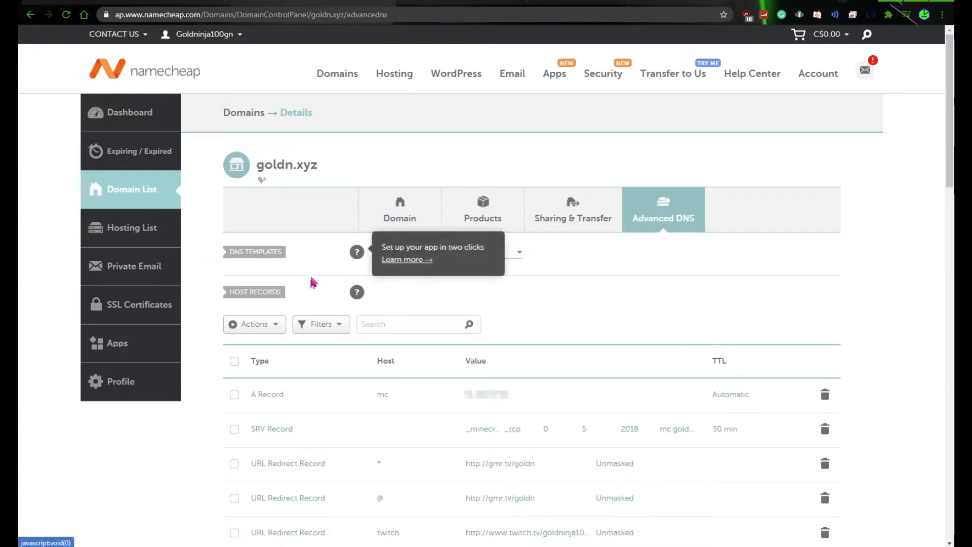
scroll(287, 280, down, 1)
scroll(287, 280, down, 5)
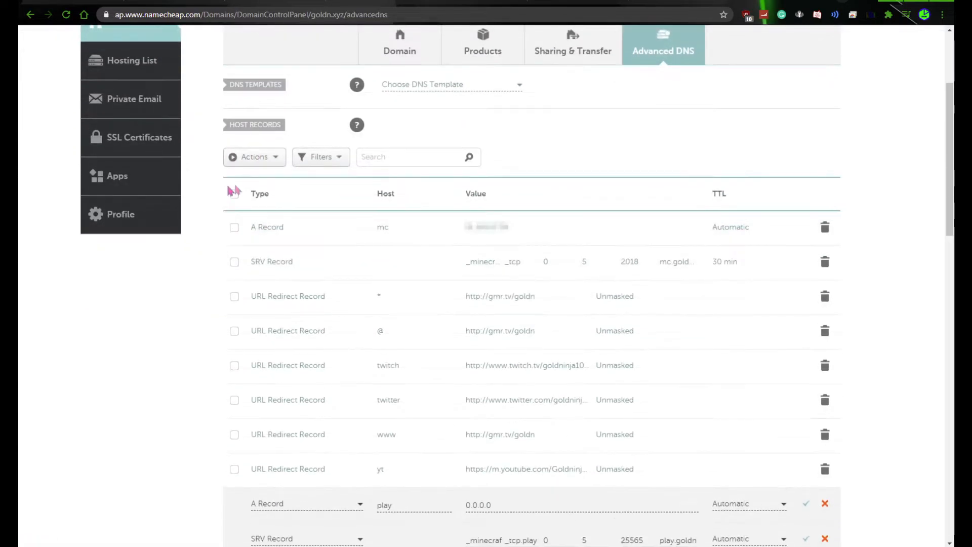
scroll(901, 332, up, 2)
scroll(861, 334, down, 2)
click(273, 445)
scroll(273, 444, down, 5)
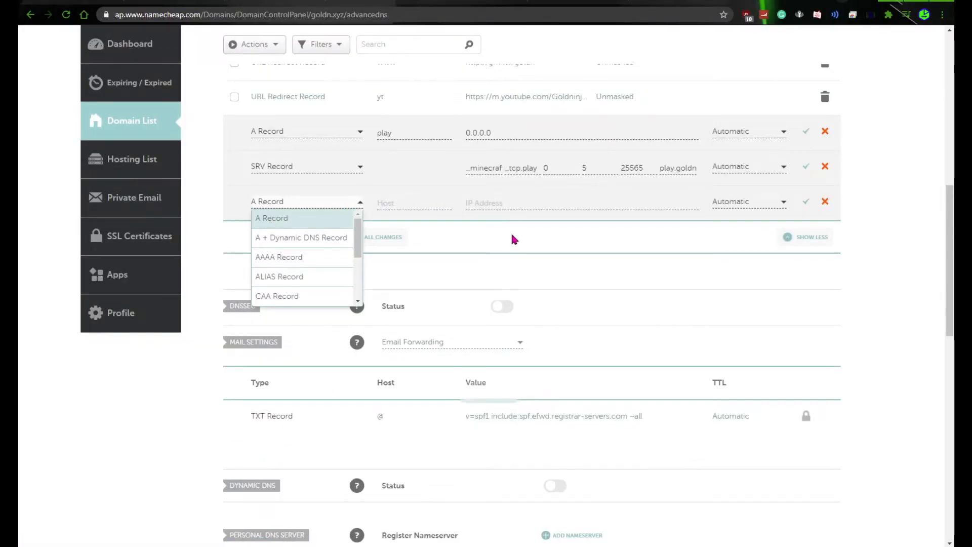
click(575, 233)
click(824, 202)
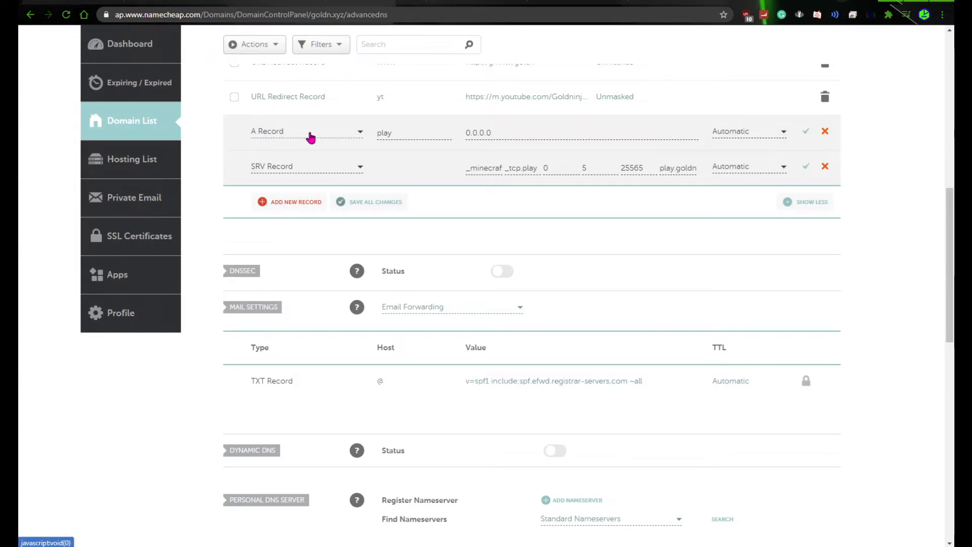
Set the host of the unsaved A record to mc and check its IP address value
click(417, 133)
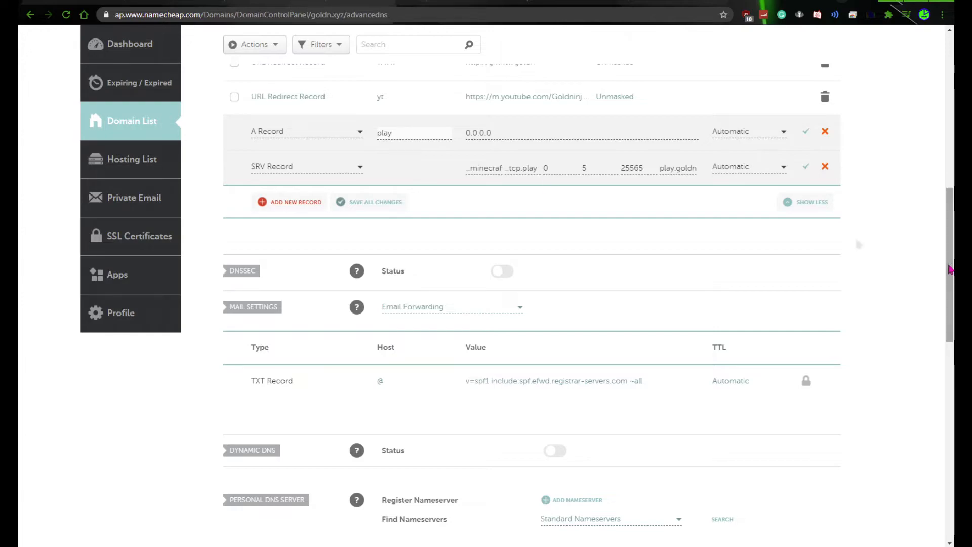
key(BackSpace)
text(mx)
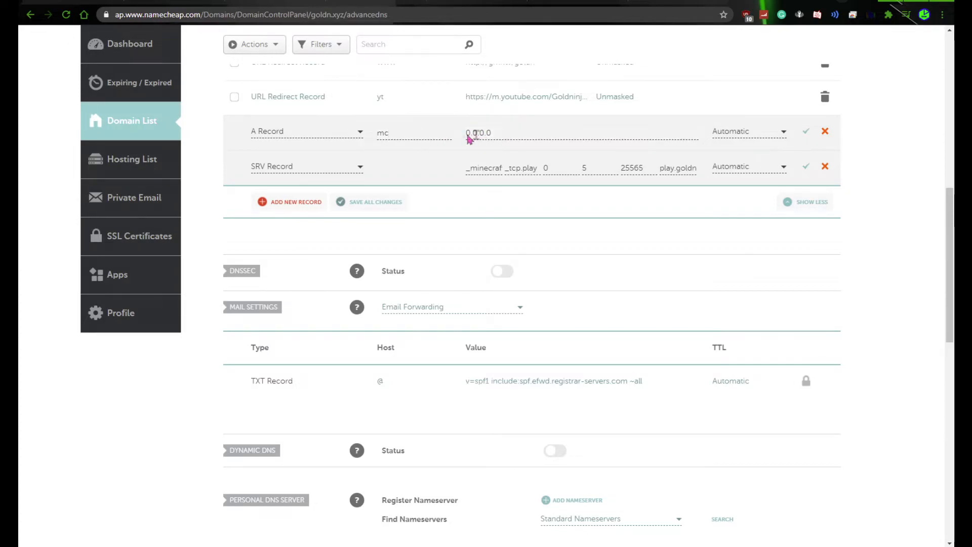
drag(470, 133, 497, 133)
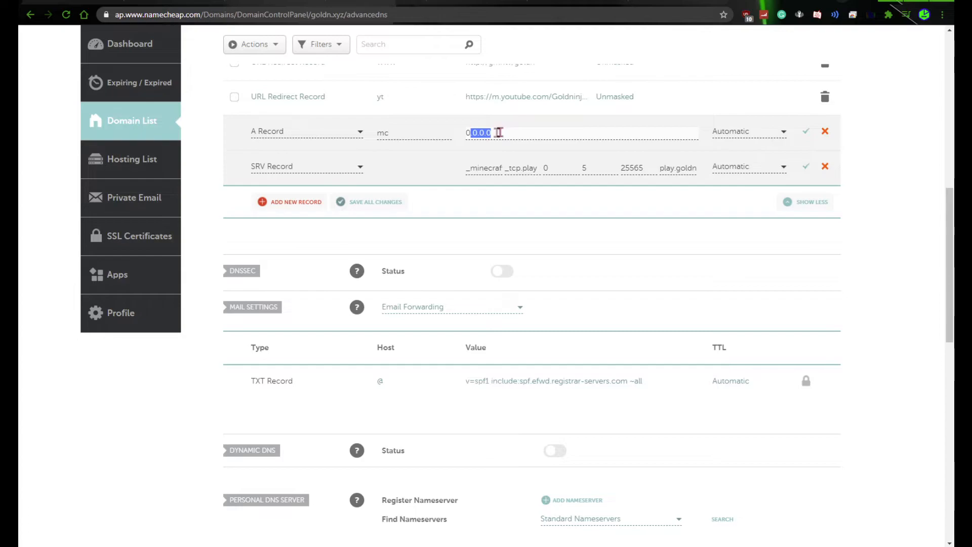
click(500, 133)
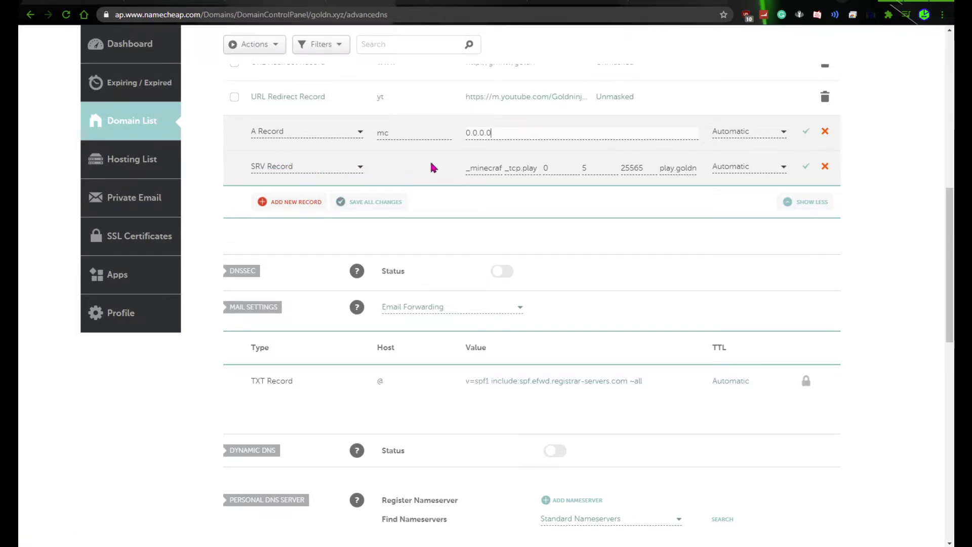
Replace the service value of the unsaved SRV record with _minecraft
click(486, 171)
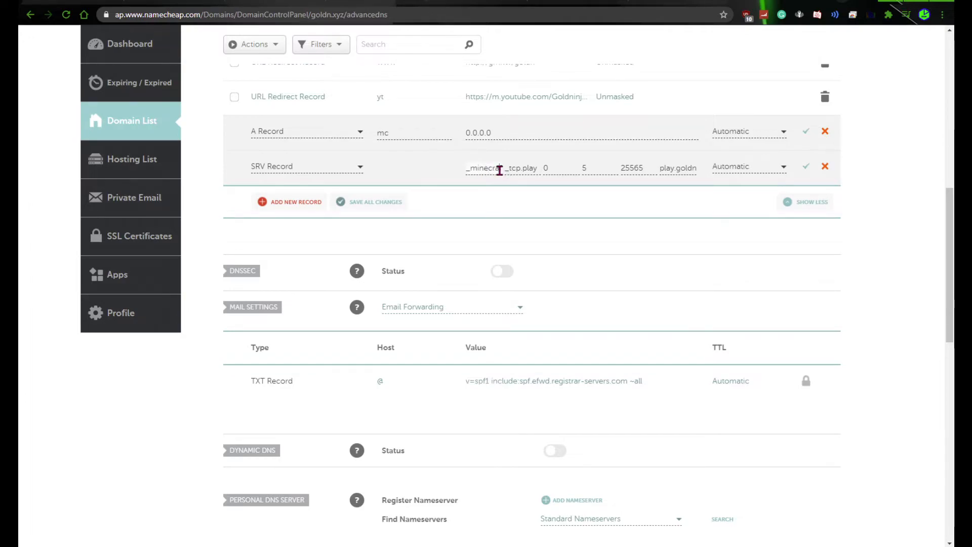
key(BackSpace)
key(BackSpace)
key(BackSpace)
key(BackSpace)
key(BackSpace)
key(BackSpace)
key(BackSpace)
key(BackSpace)
key(BackSpace)
key(BackSpace)
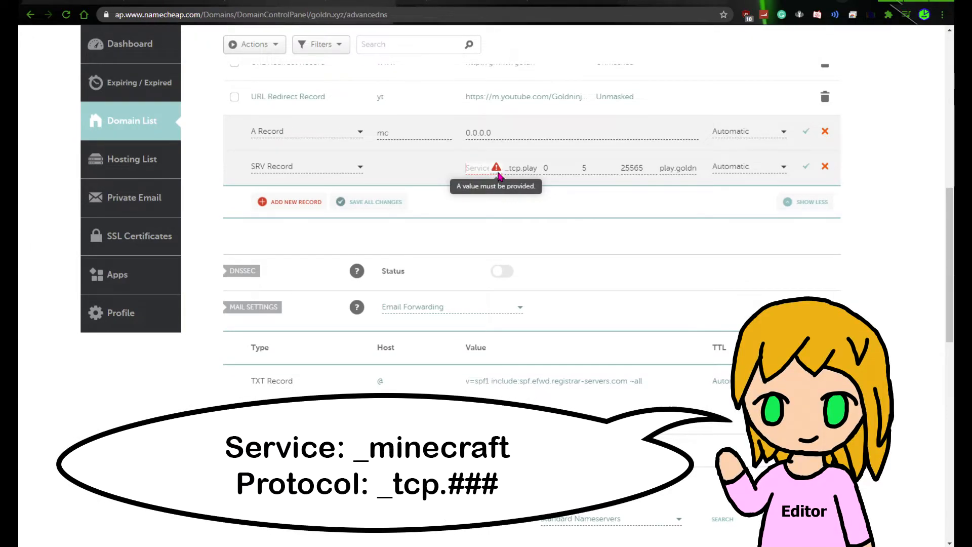
text(_)
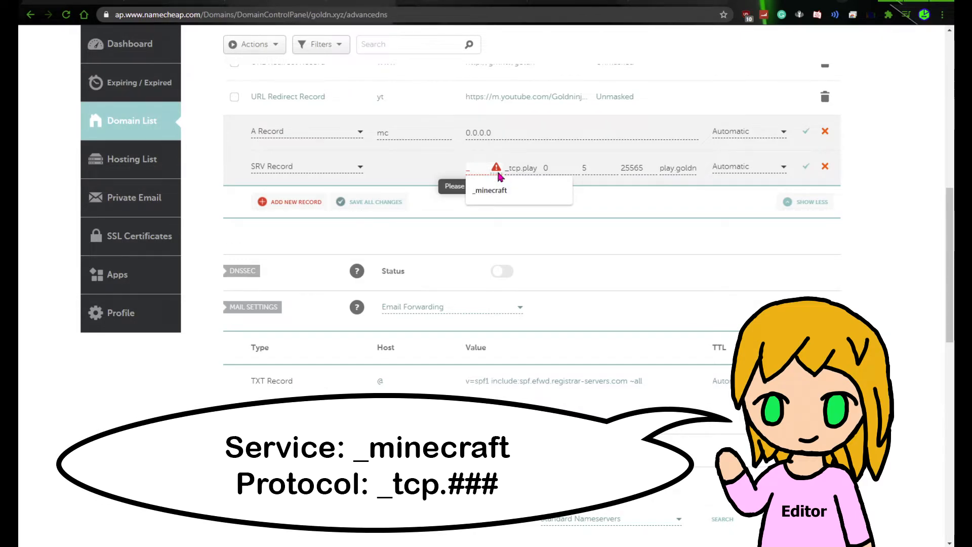
text(minecr)
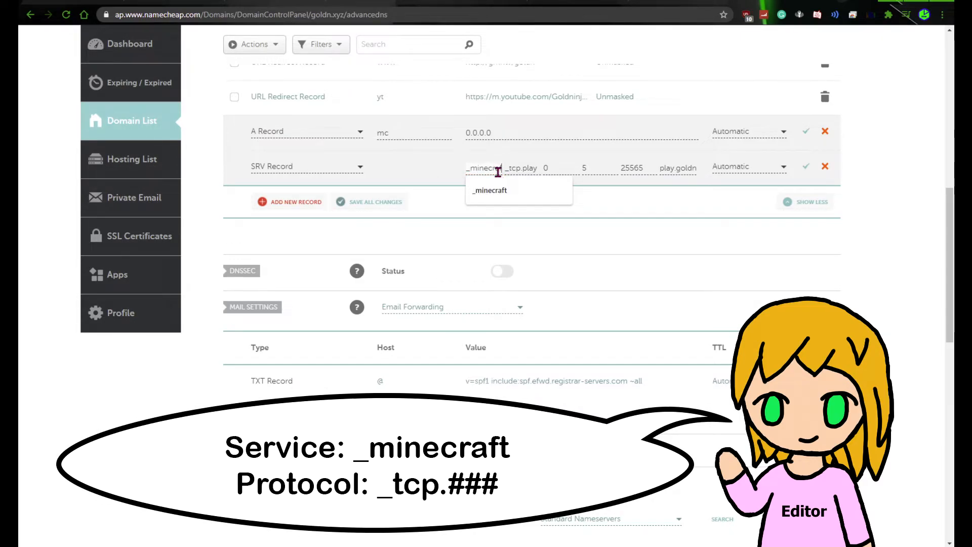
text(af)
Change the protocol of the SRV record to _tcp.mc, matching the host of the A record
click(520, 168)
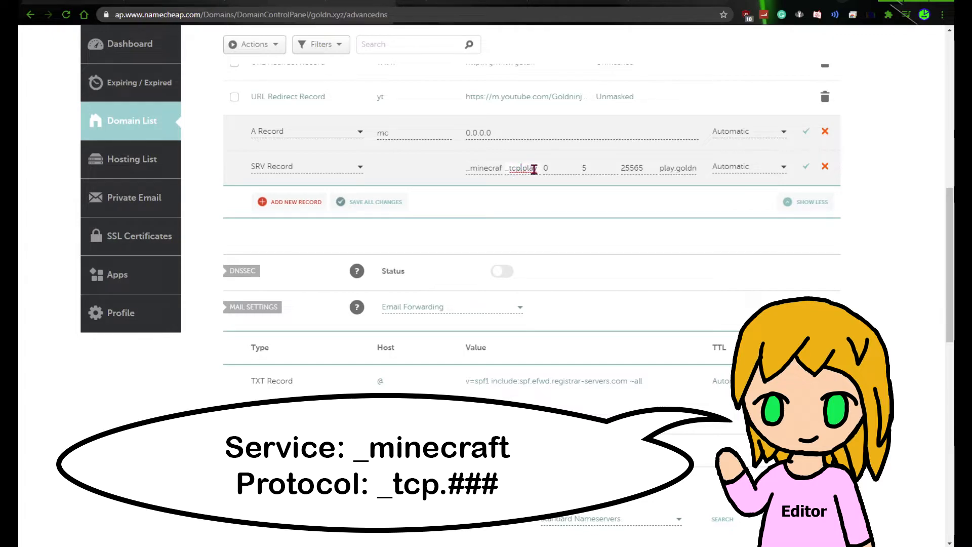
drag(537, 170, 495, 167)
text(_tcp)
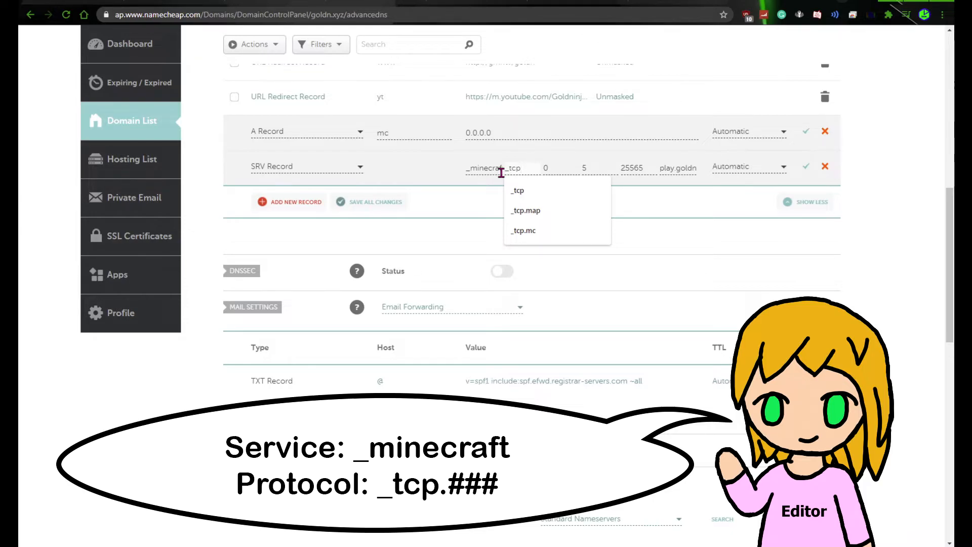
text(.)
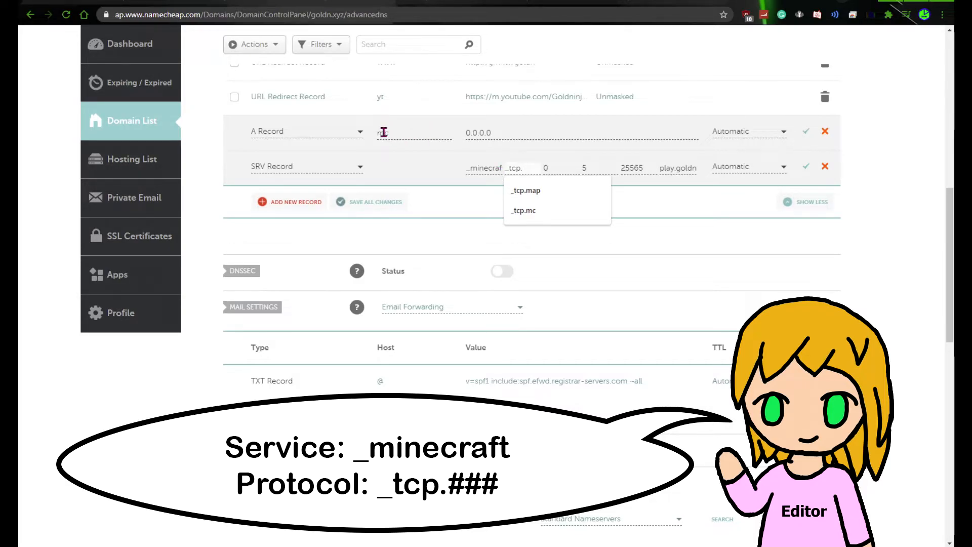
text(mc)
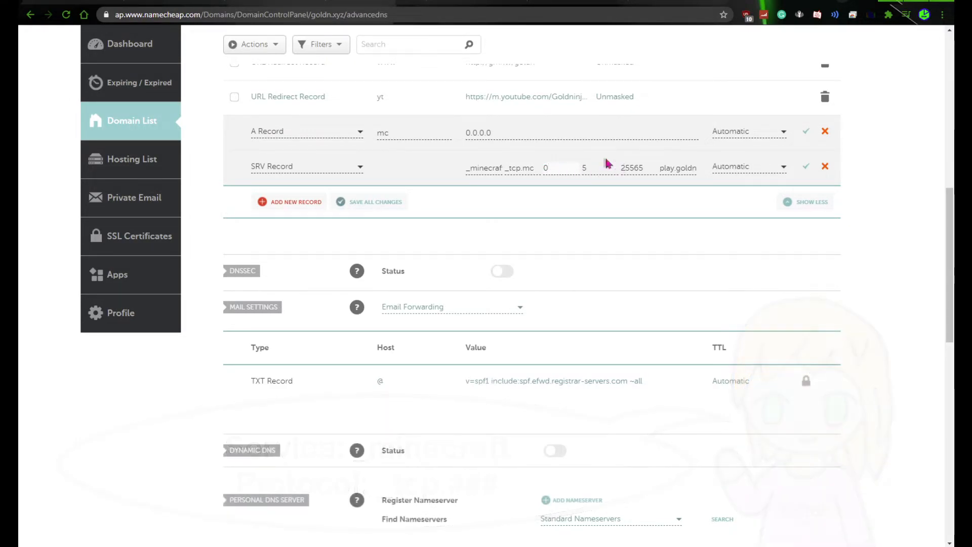
Try adding a port number after 0.0.0.0 in the A record's value, comparing it with the SRV record's port
double_click(639, 168)
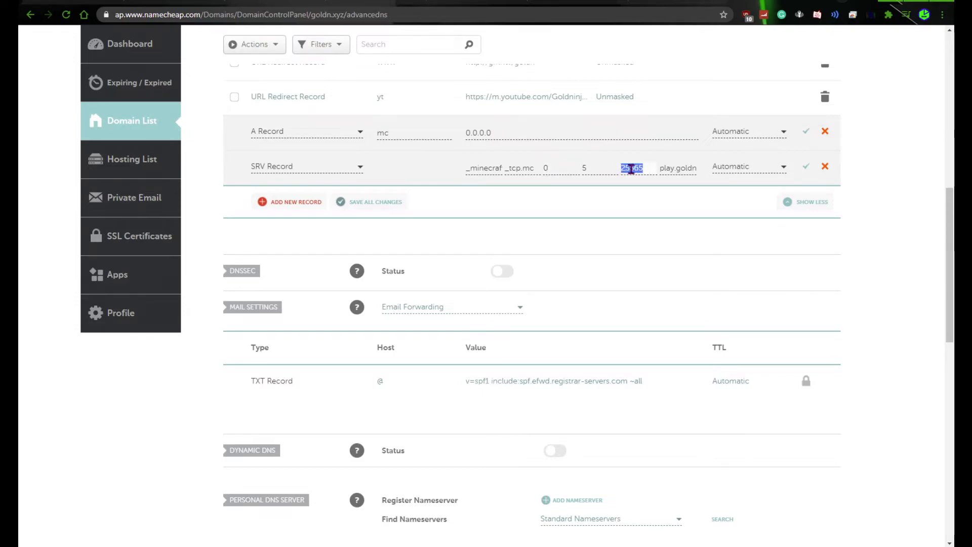
click(549, 136)
text(:43848784)
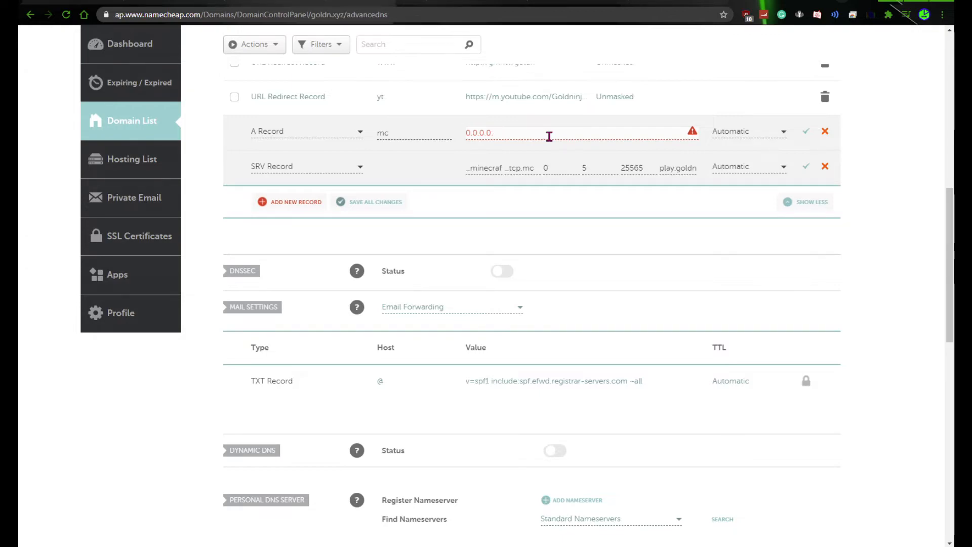
click(624, 168)
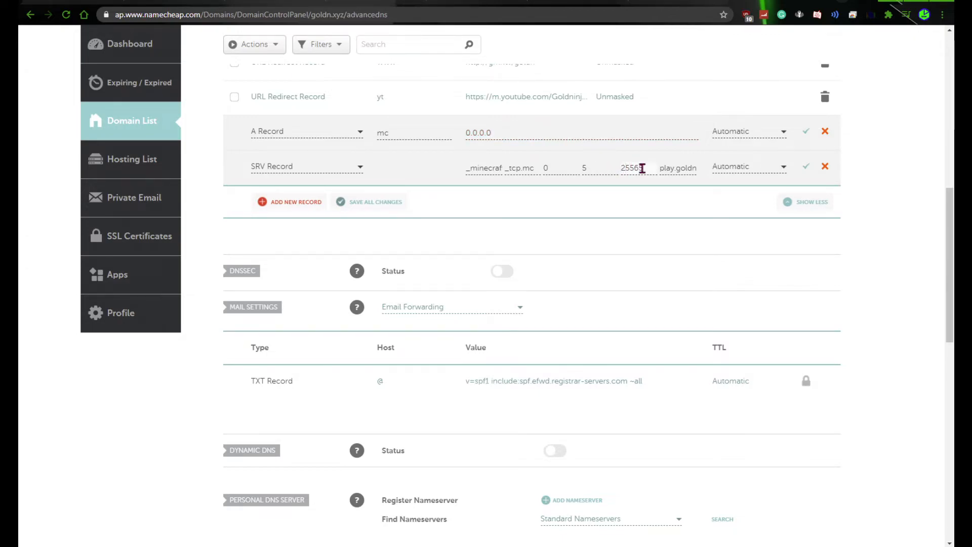
Change the target of the SRV record to mc.goldn.xyz
click(675, 170)
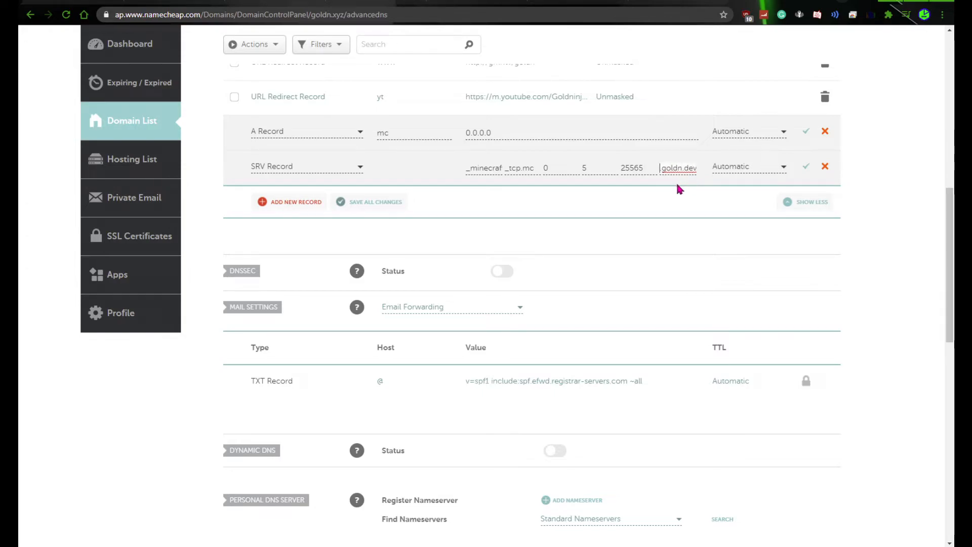
double_click(688, 170)
text(m)
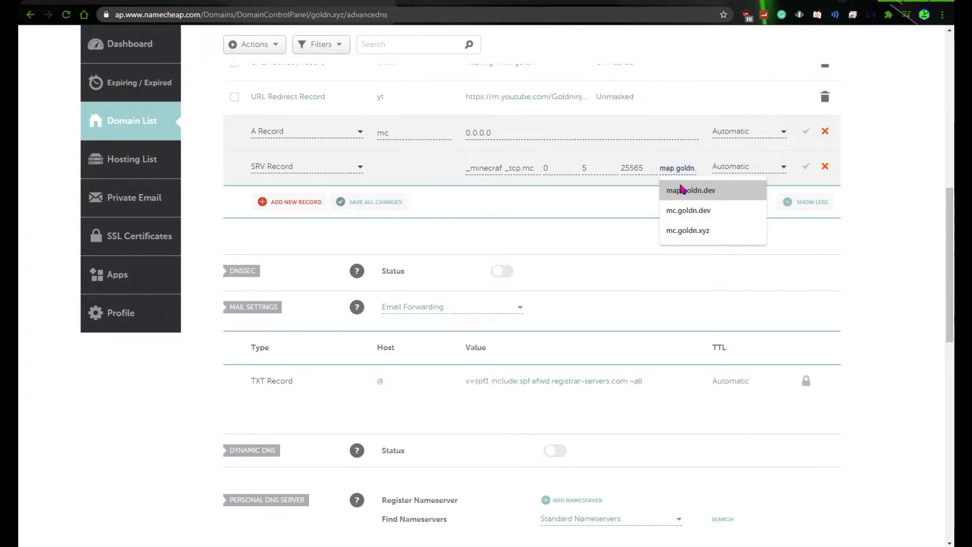
text(c)
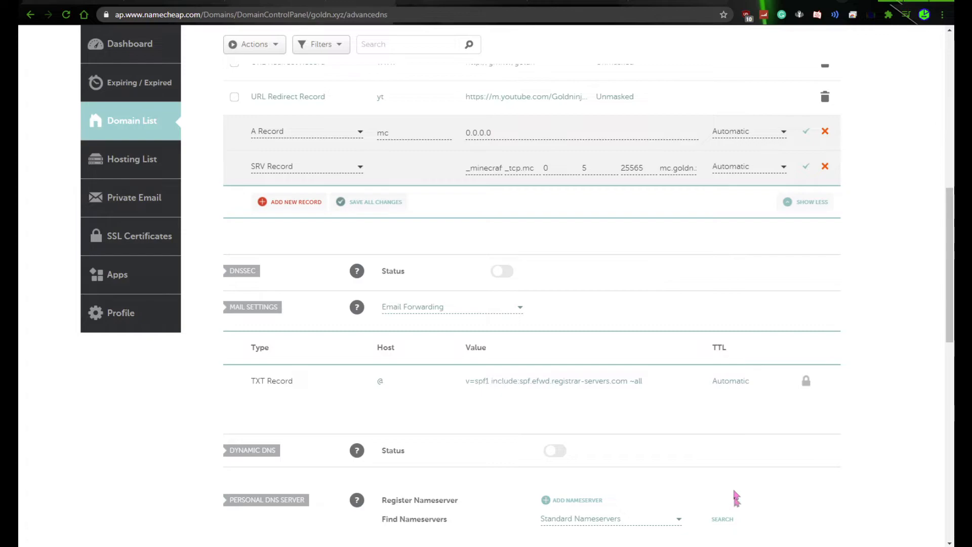
Switch to Minecraft and discard the open server entry to return to the multiplayer server list
click(716, 545)
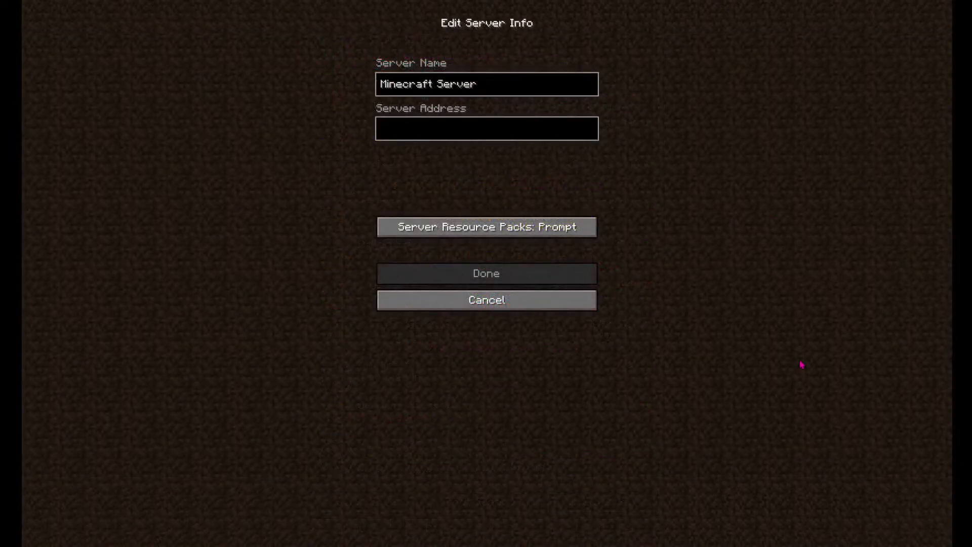
click(538, 304)
Try filling in a new server entry with the address mc.goldn.xyz, without saving it
click(618, 508)
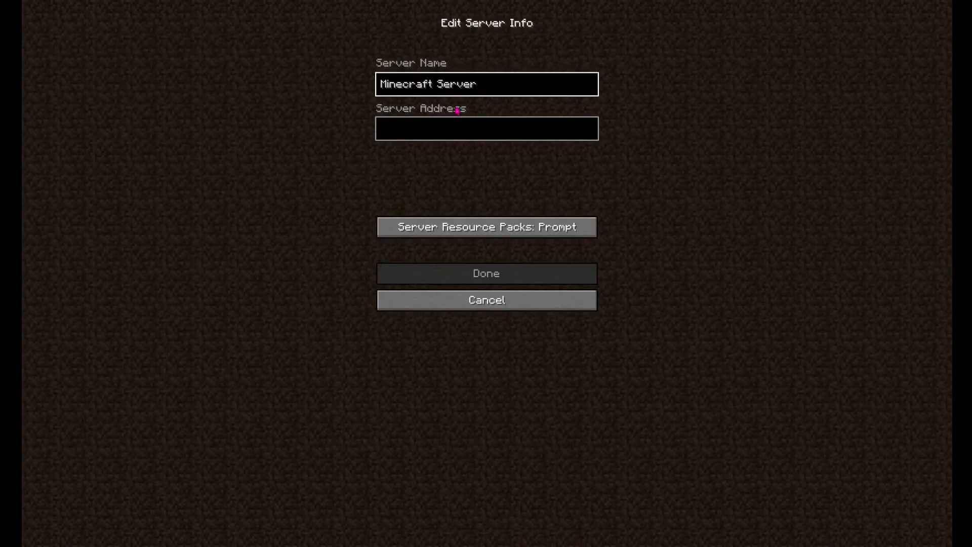
text(mc.goldn.xyz)
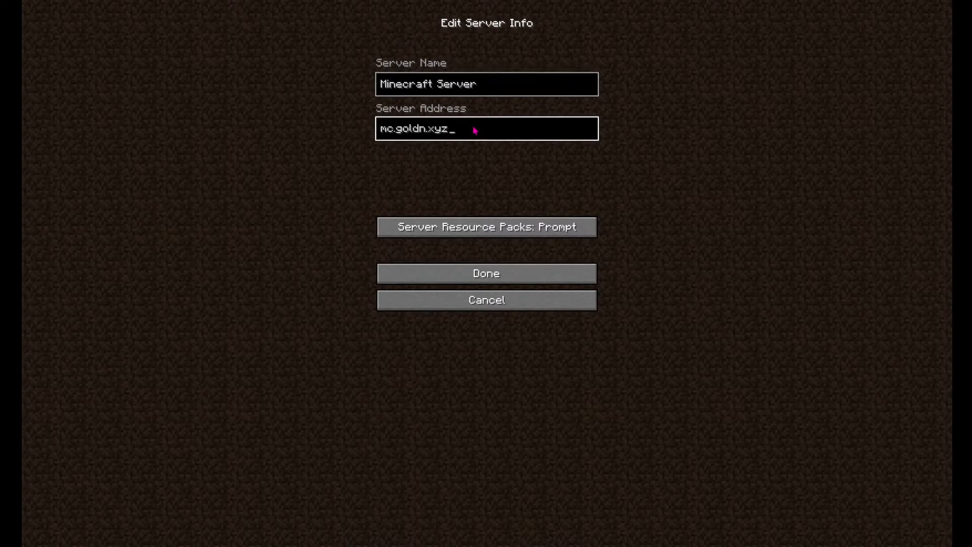
click(485, 298)
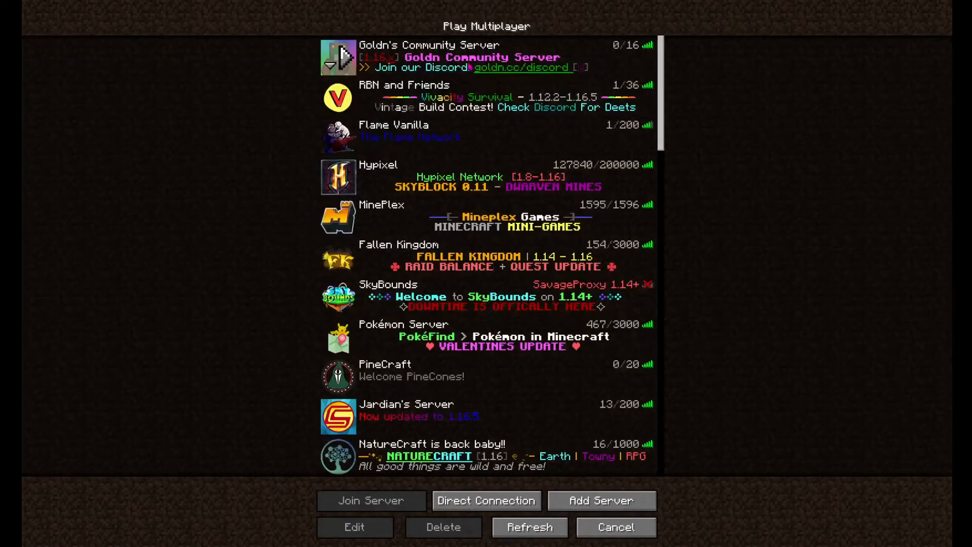
Check the address saved for Goldn's Community Server and join that server
click(469, 67)
click(377, 531)
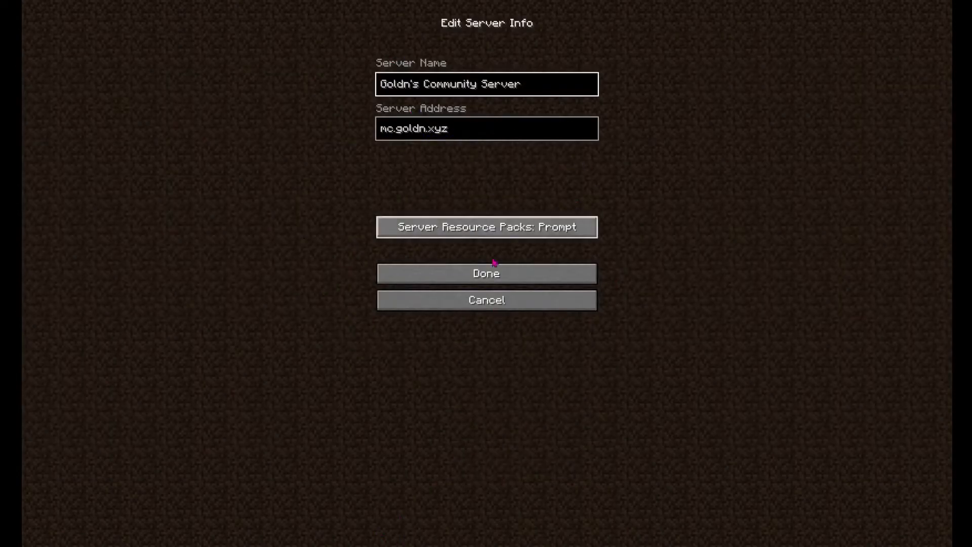
click(481, 302)
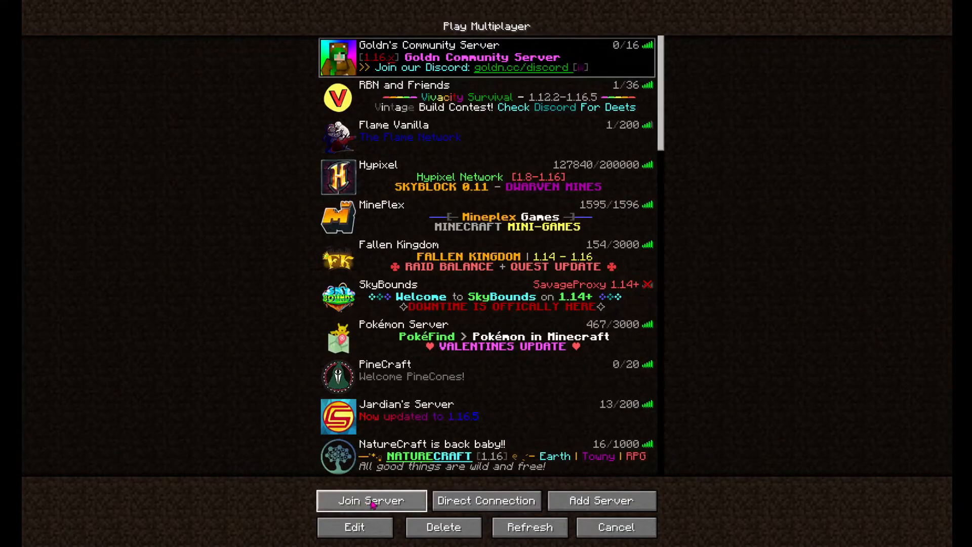
click(371, 502)
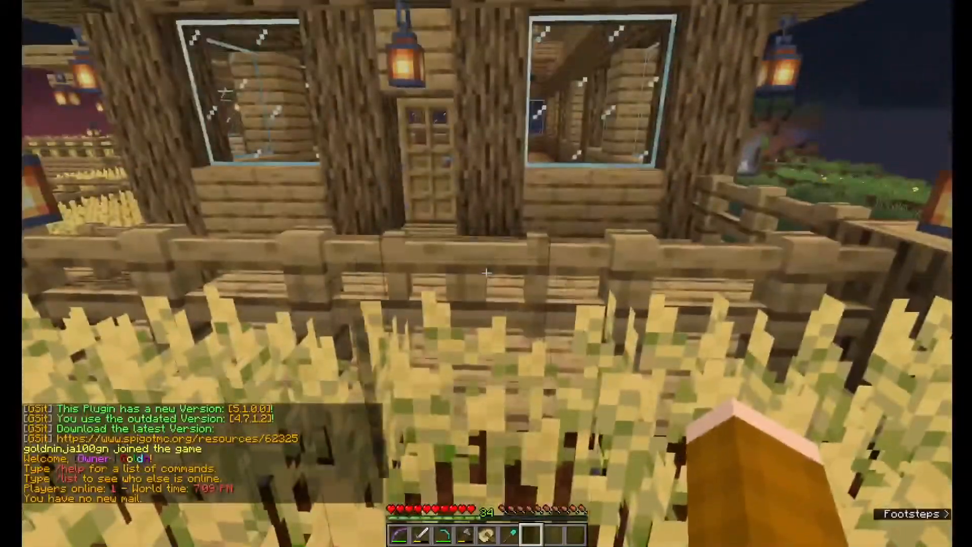
Break the wheat in front of the house and leave the field along the plank walkway
click(486, 273)
scroll(486, 274, down, 1)
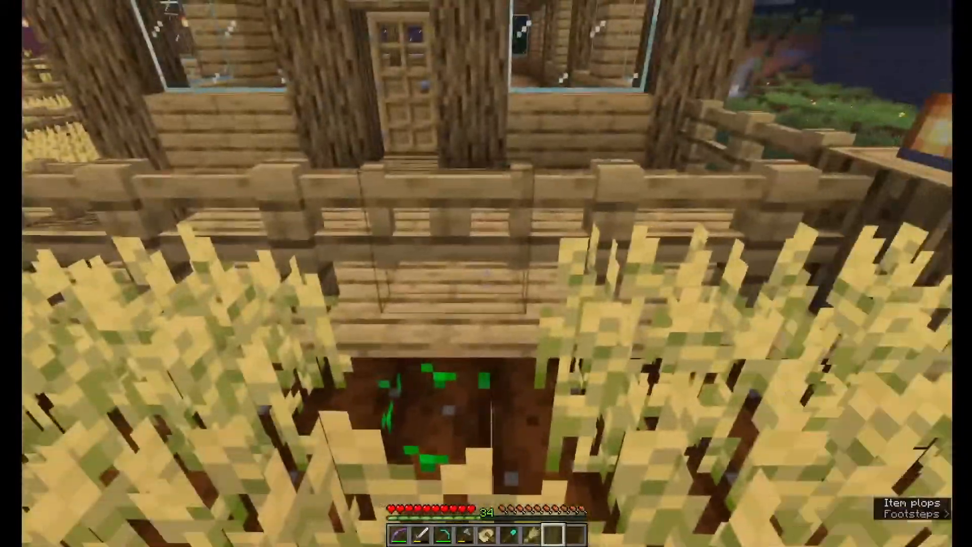
right_click(486, 274)
key(w)
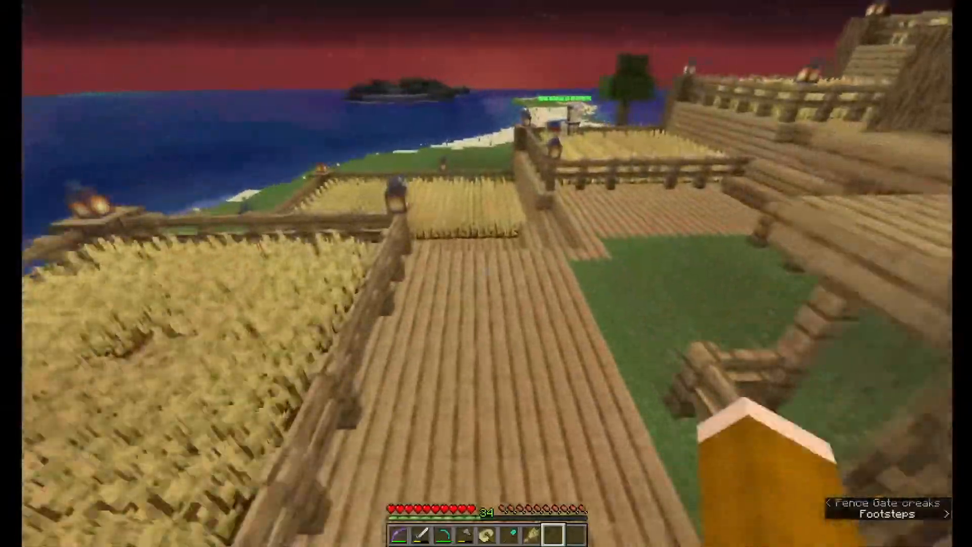
key(w)
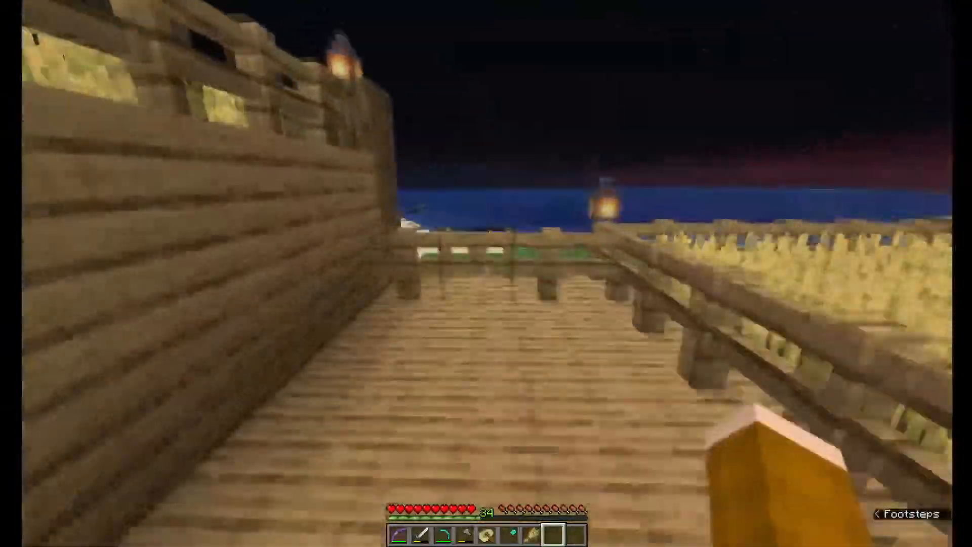
Go through the fence gate to the bed beside the chests and crafting table, and sleep through the night
right_click(486, 273)
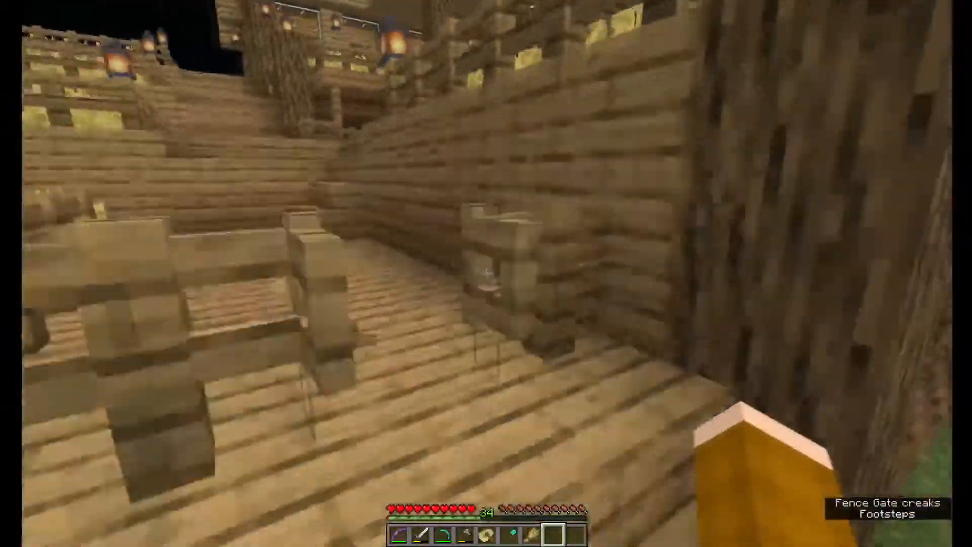
right_click(486, 273)
key(w)
key(w)
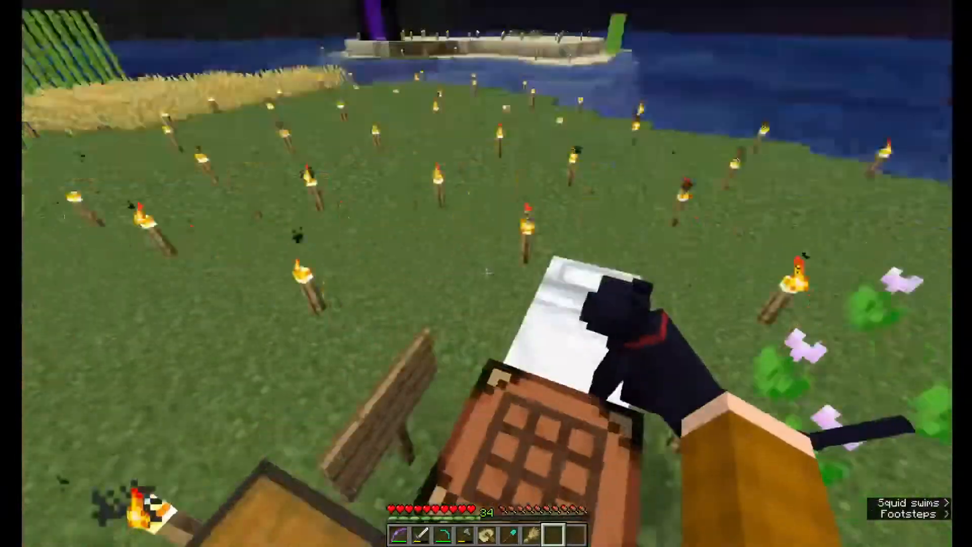
right_click(486, 273)
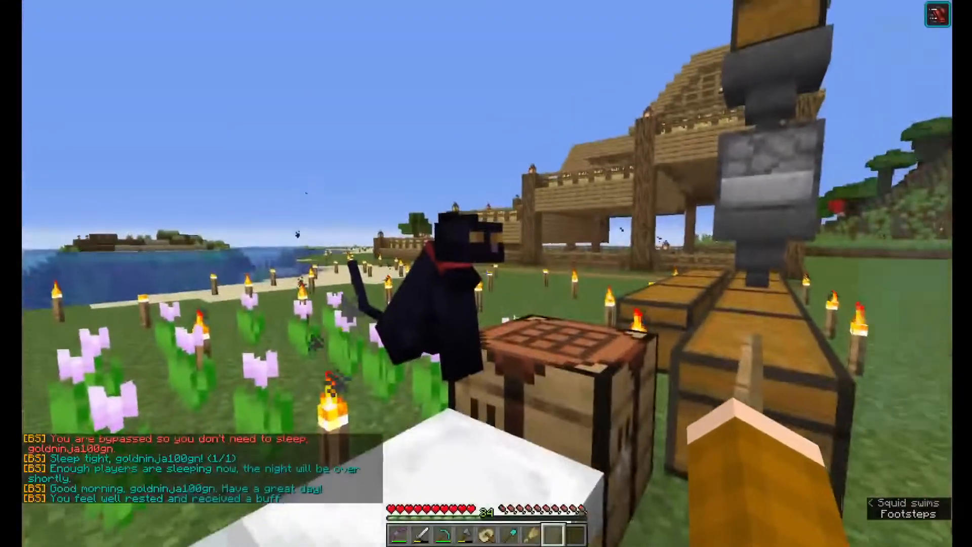
Walk across the torch-lit grass around the wooden building toward the wheat and sugar cane fields
key(shift)
key(c)
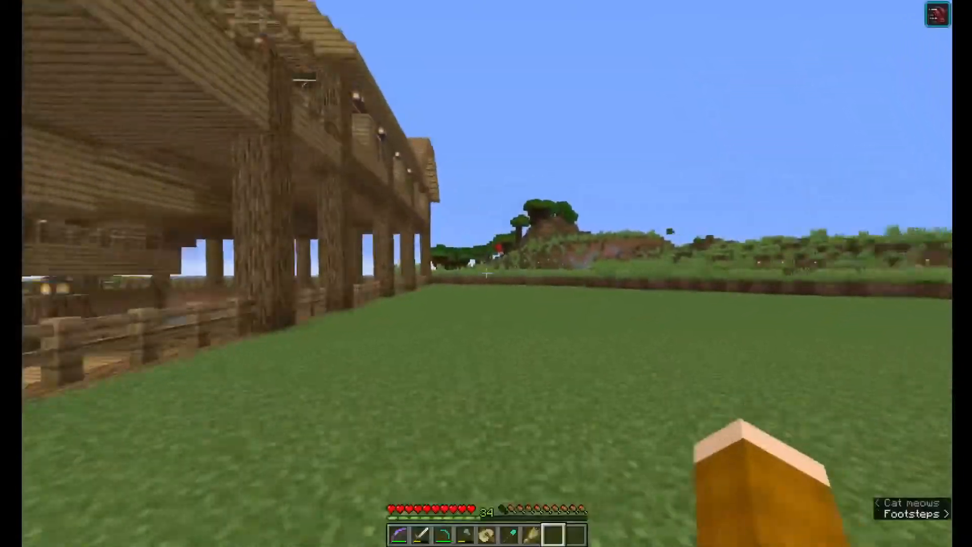
key(w)
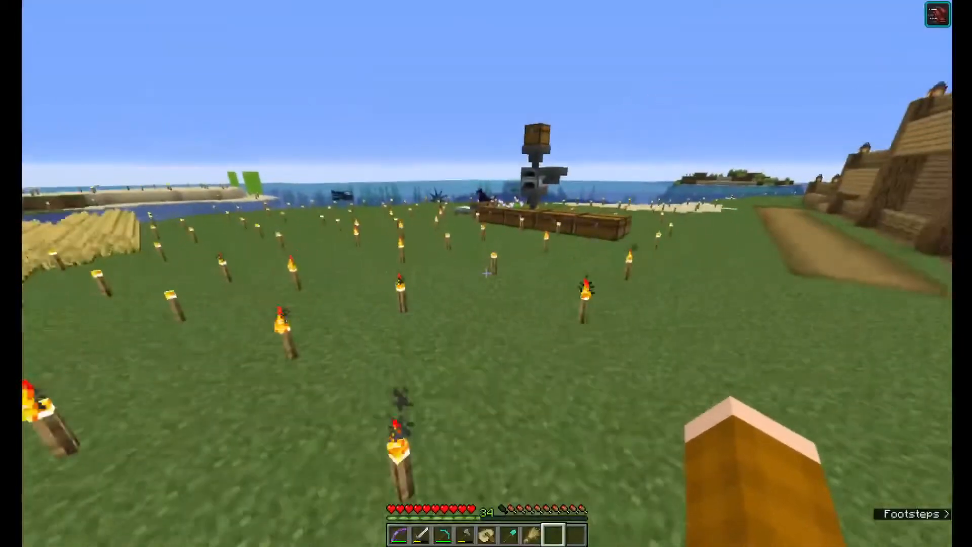
key(w)
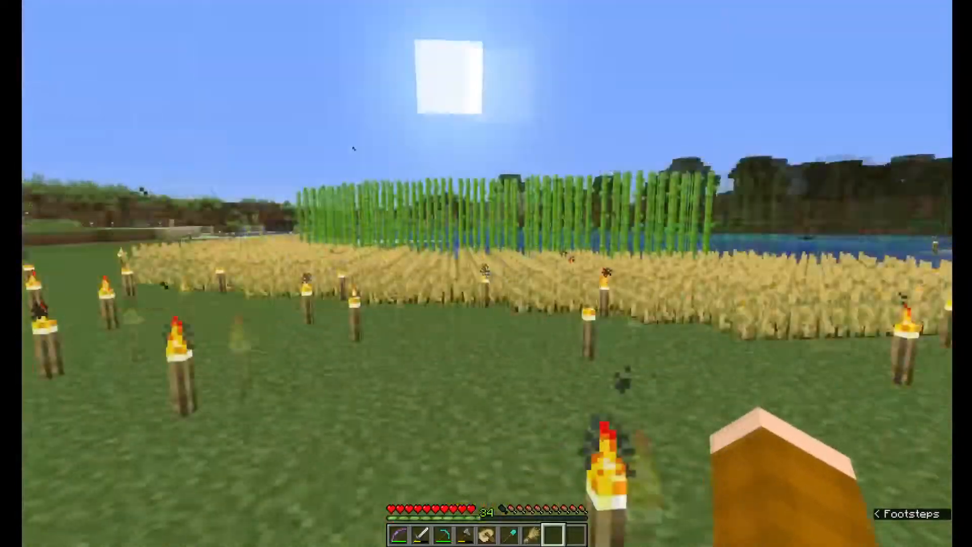
key(w)
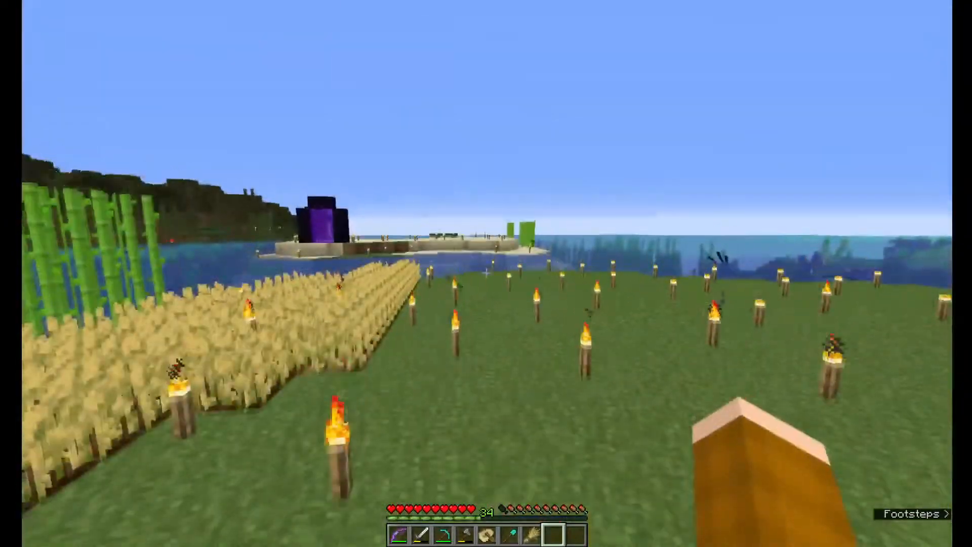
key(w)
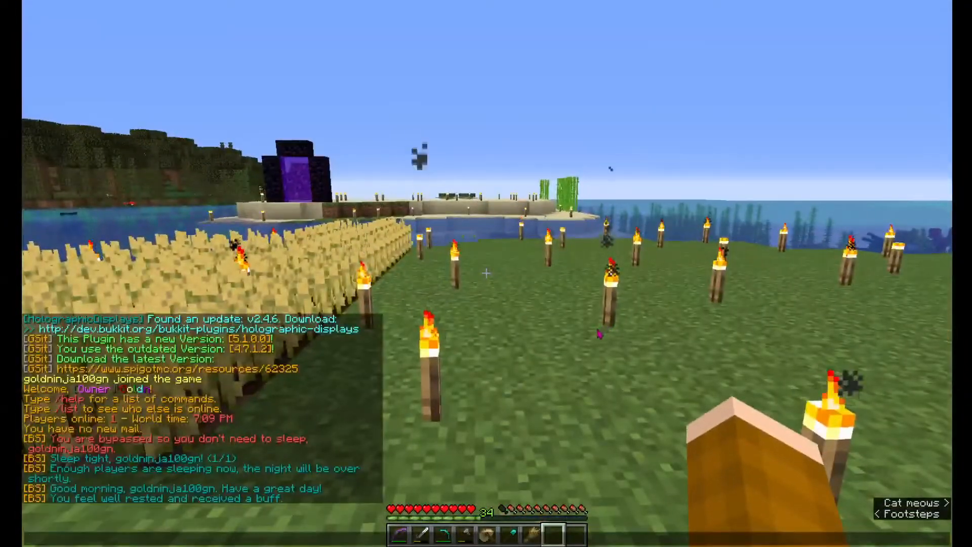
Teleport to the server's spawn with /spawn and enable fly mode to look around the spawn buildings
text(/spawn)
key(Return)
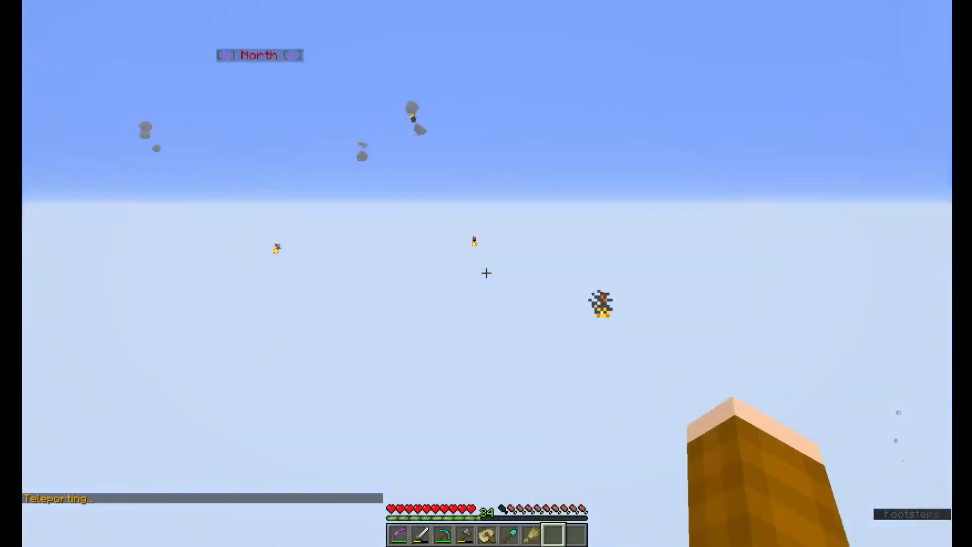
key(w)
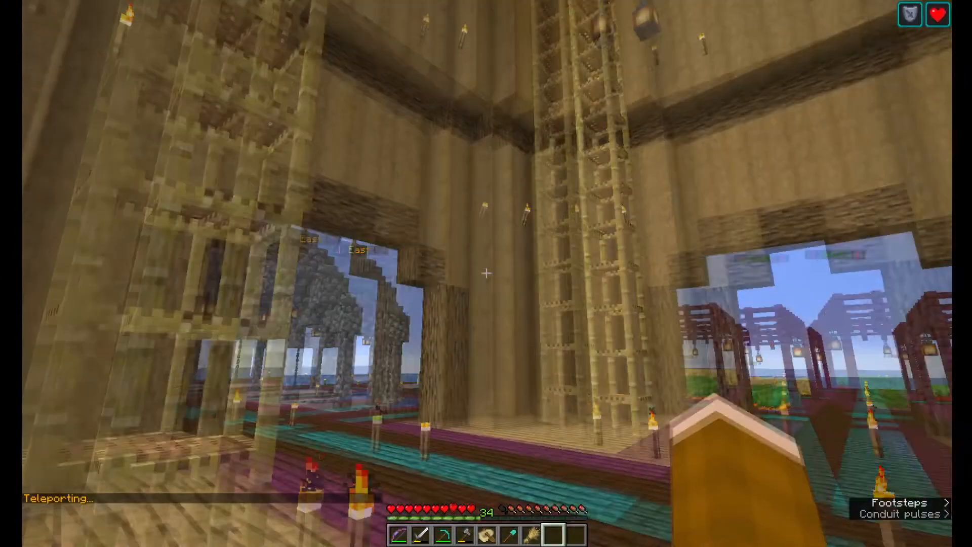
key(w)
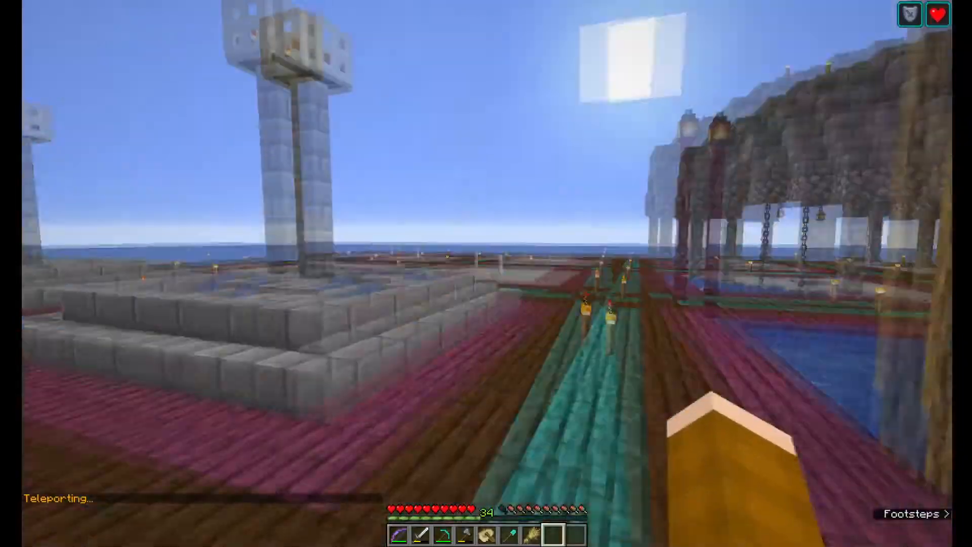
key(Return)
key(w)
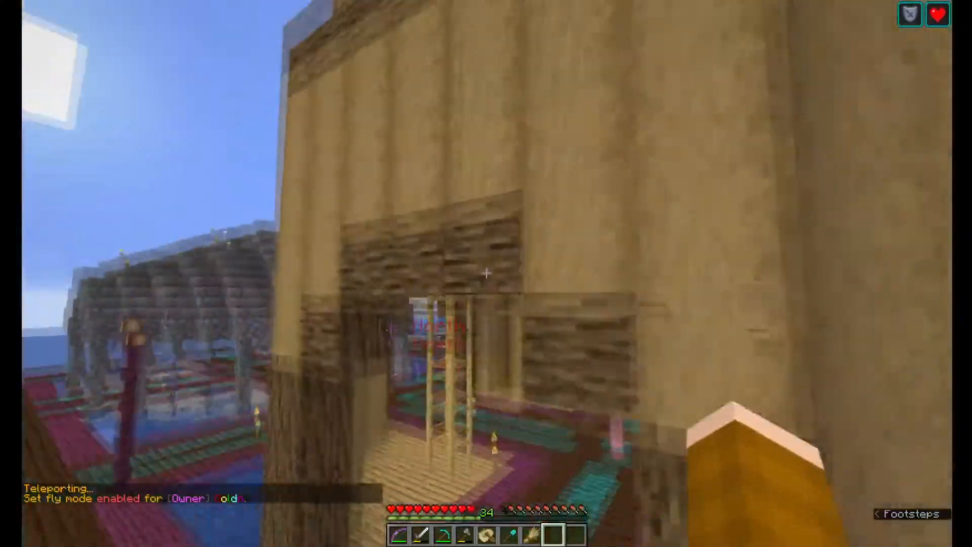
Fly up around the wooden tower at spawn until above its roof to view the platform
key(space)
key(d)
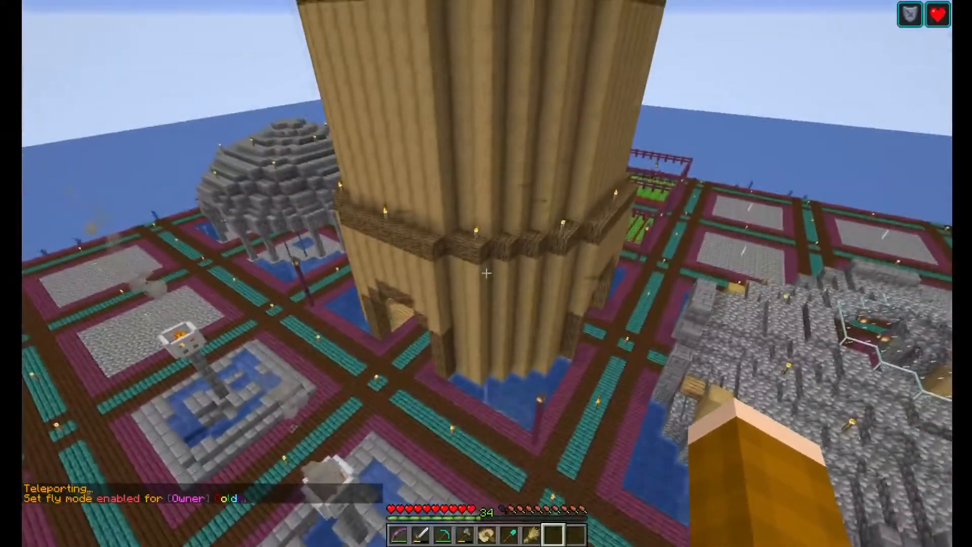
key(space)
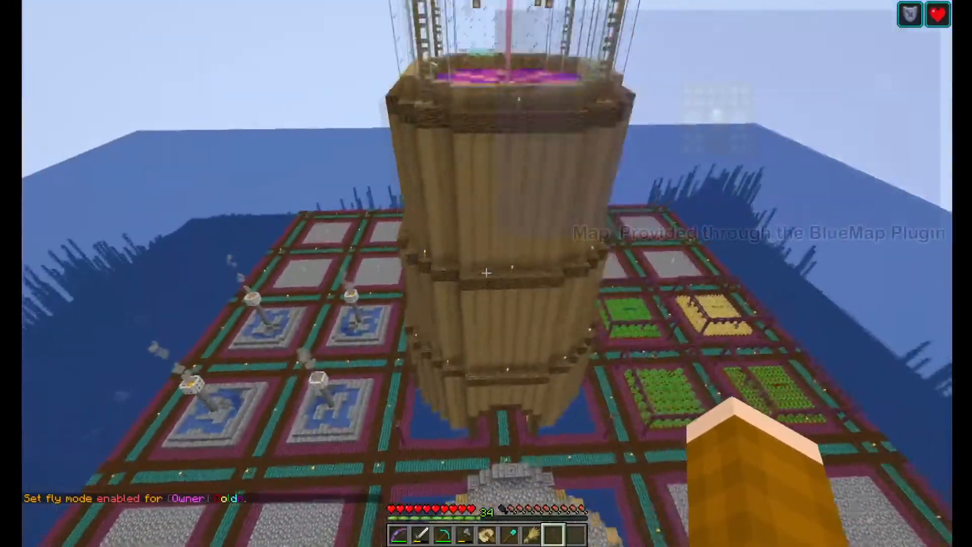
key(d)
key(space)
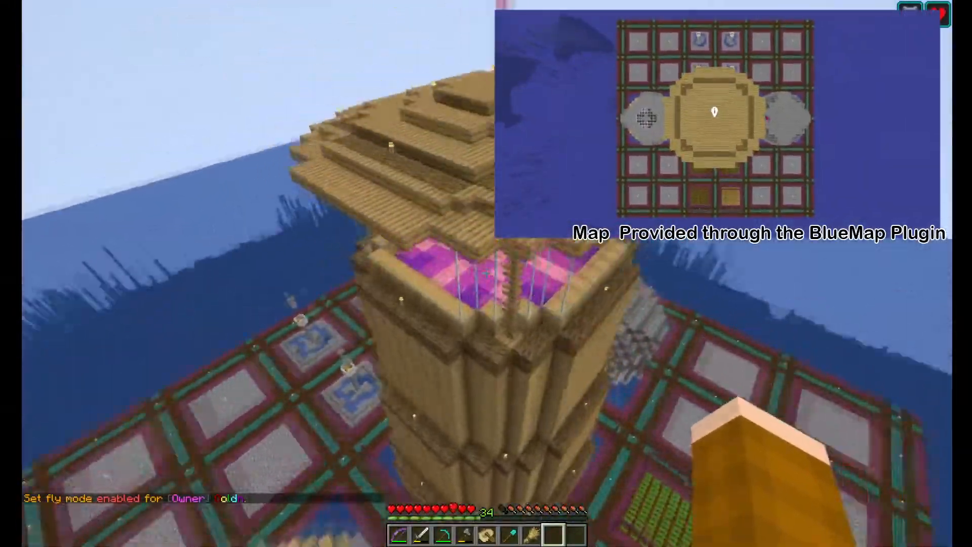
key(d)
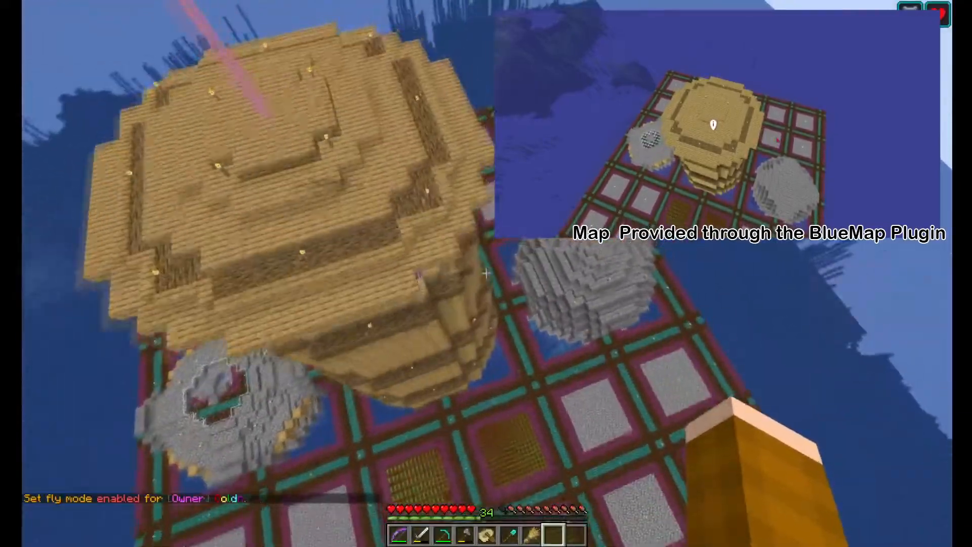
Fly around the tower over the platform's plots and descend to the fenced crop fields
key(w)
key(w)
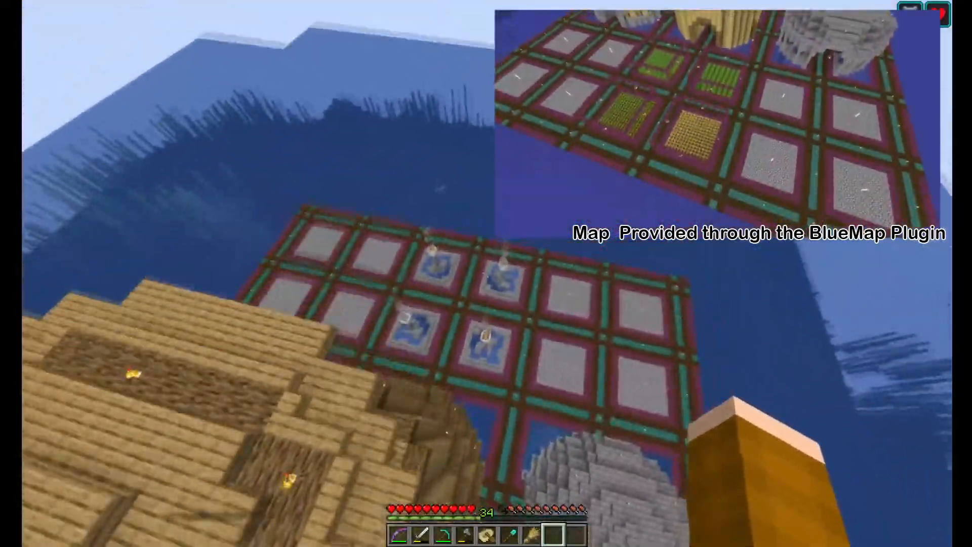
key(w)
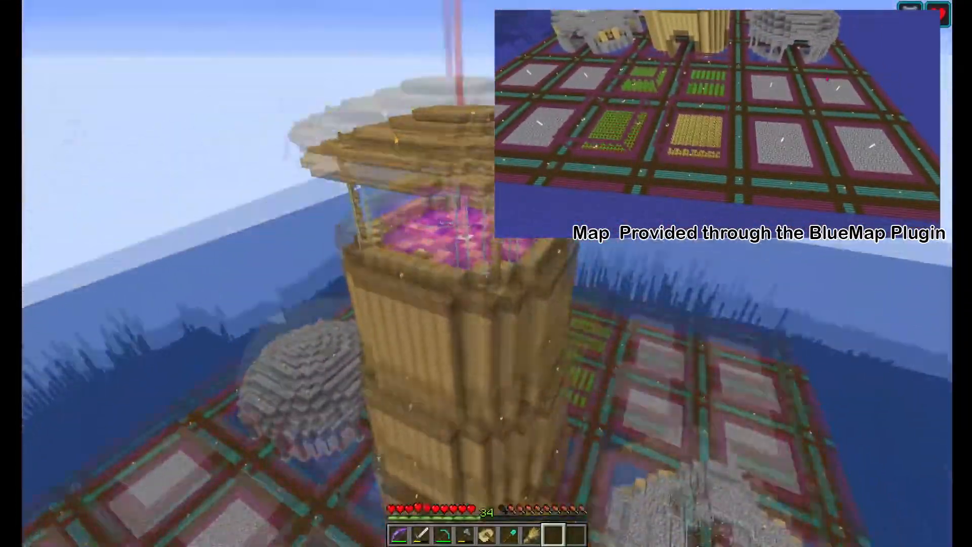
key(w)
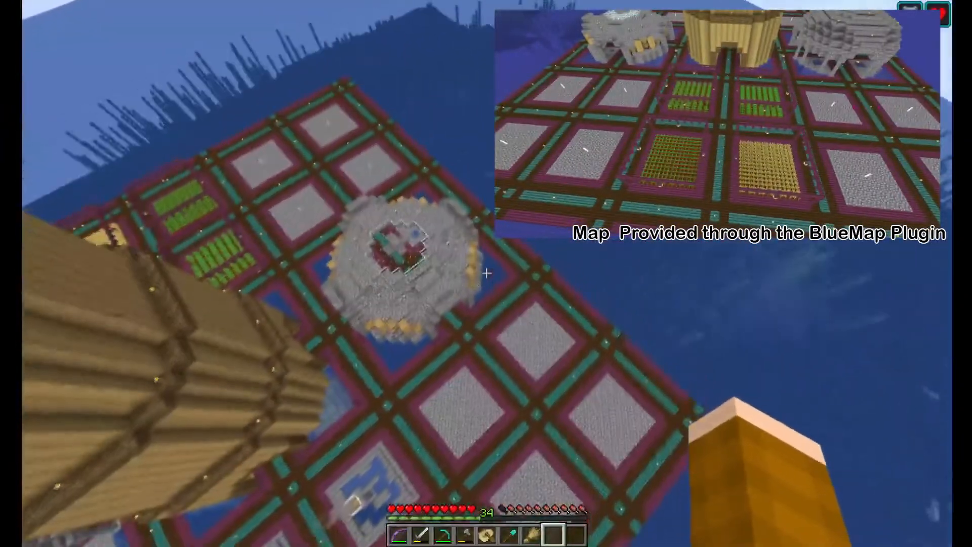
key(w)
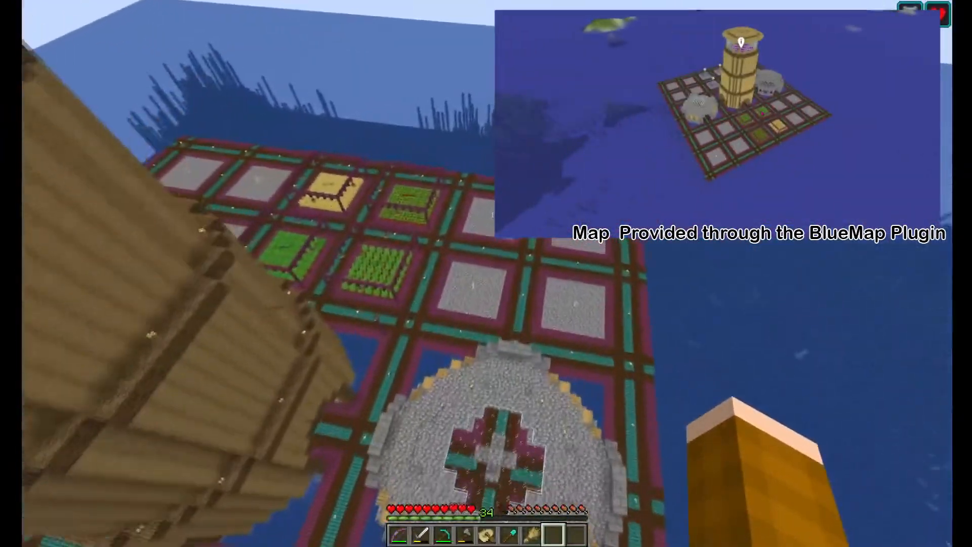
key(w)
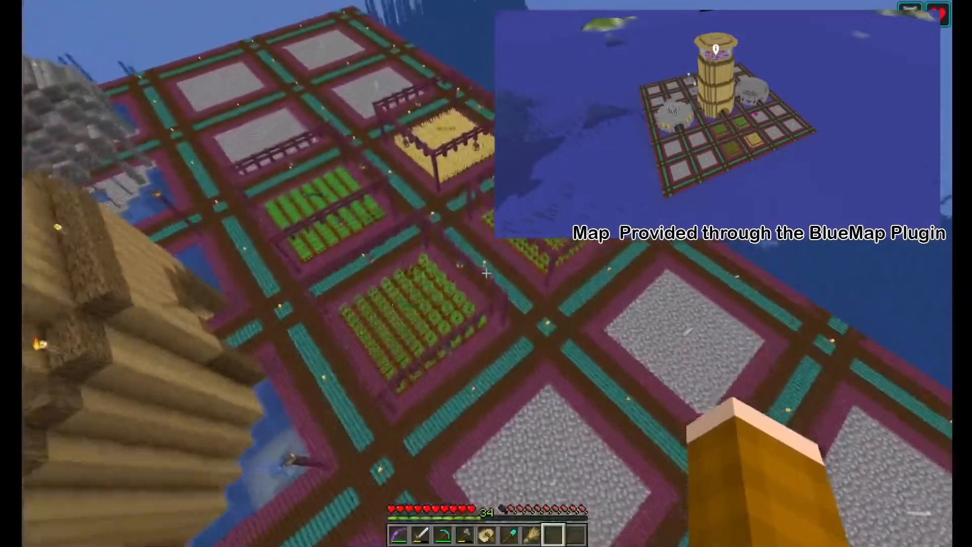
key(w)
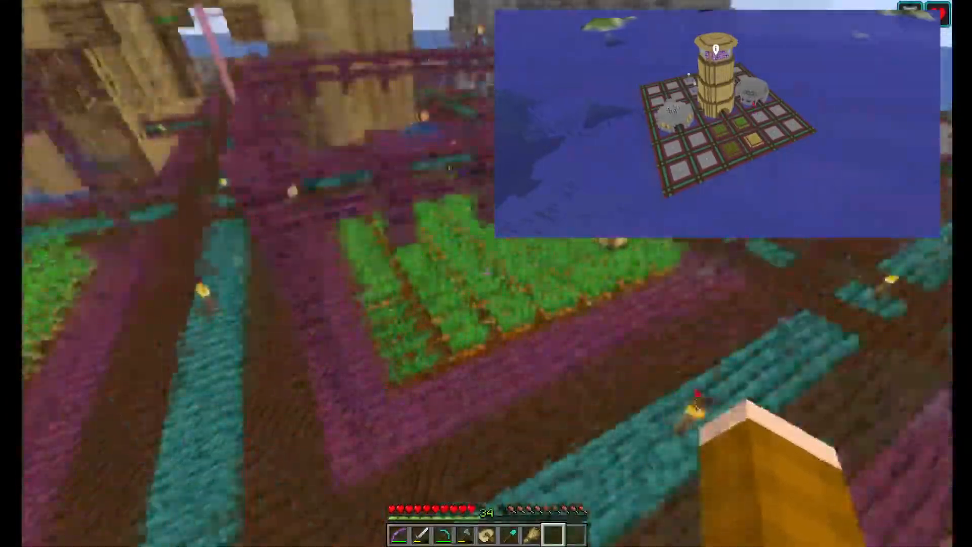
Circle the lantern-lit carrot field and inspect the empty cobblestone plots beside the torch-lit walkways
key(s)
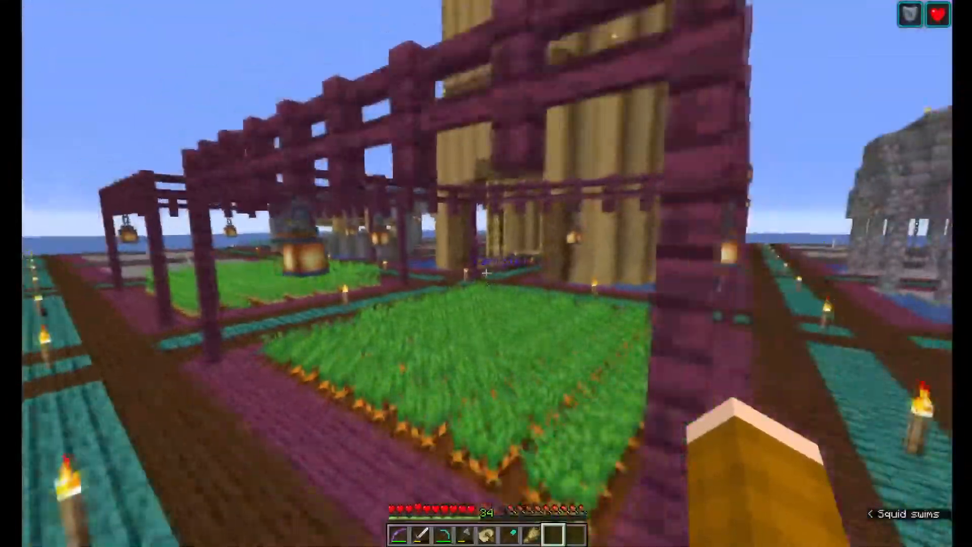
key(s)
key(w)
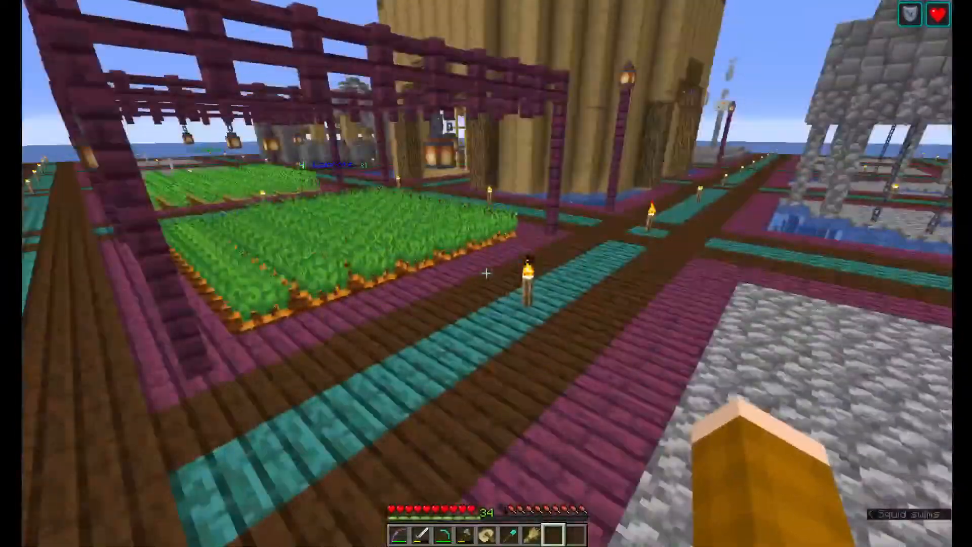
key(a)
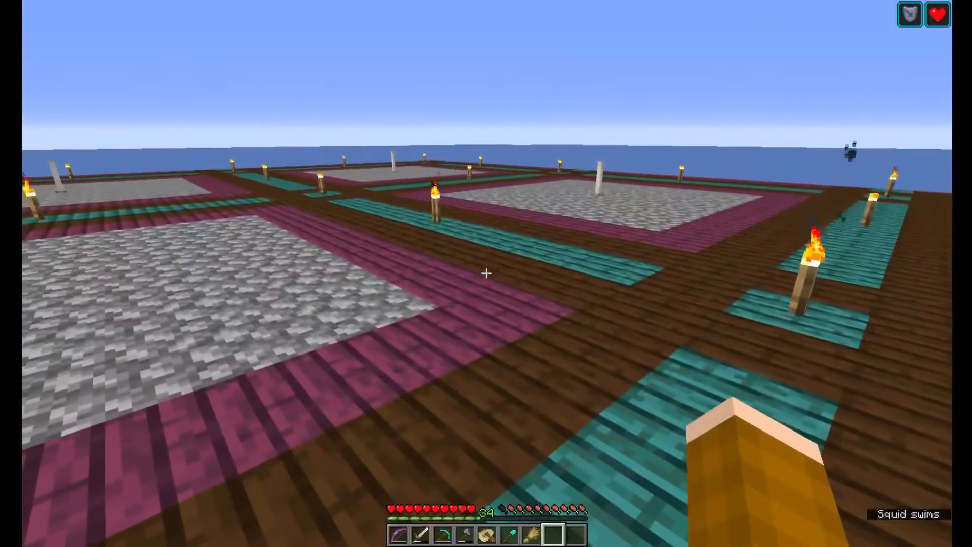
key(c)
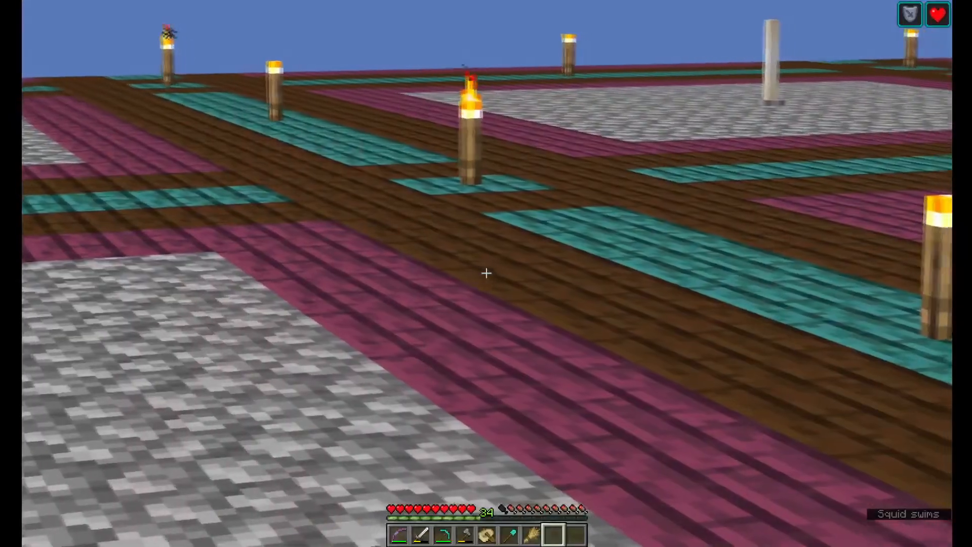
Harvest and replant carrots at the near edge of the carrot field, and check the inventory
key(w)
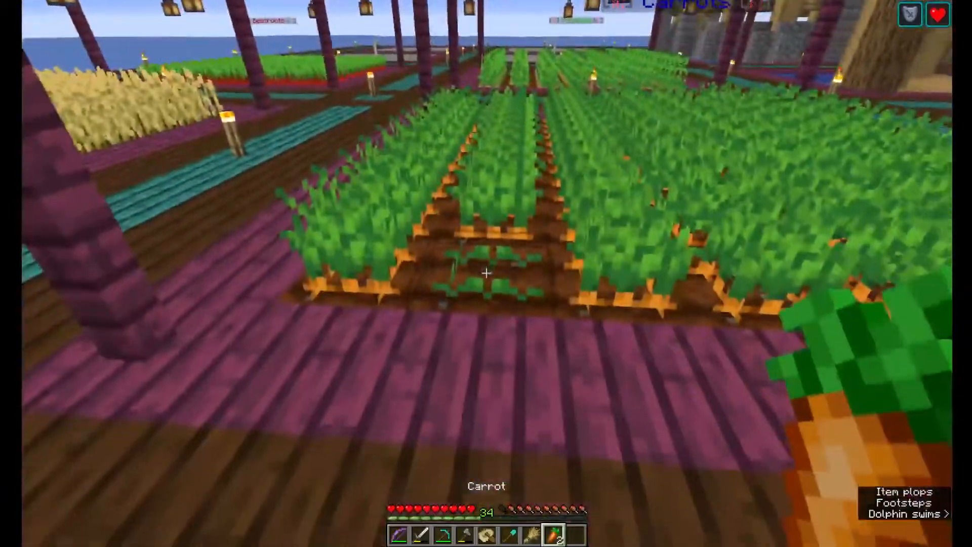
key(e)
key(e)
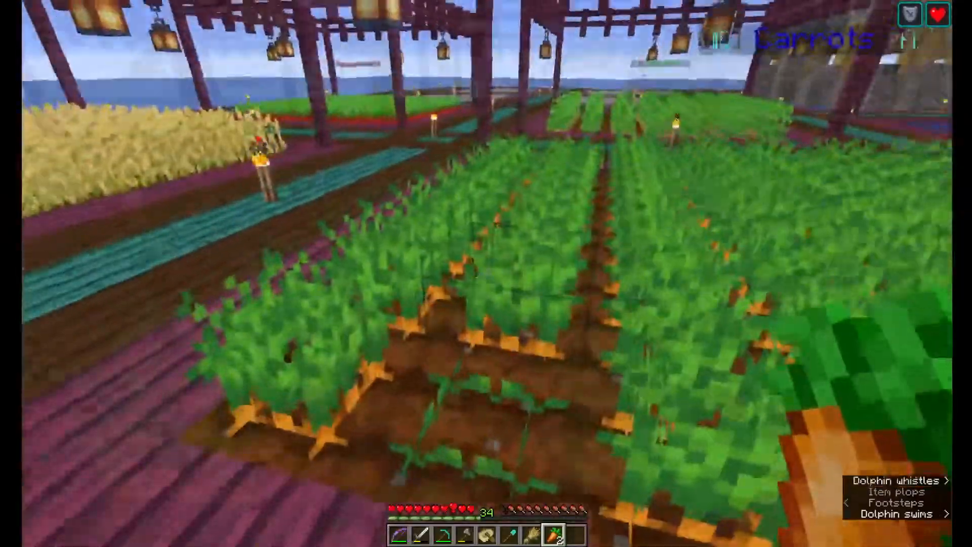
Walk to the water at the base of the wooden tower and throw the carrots and wheat into it
key(w)
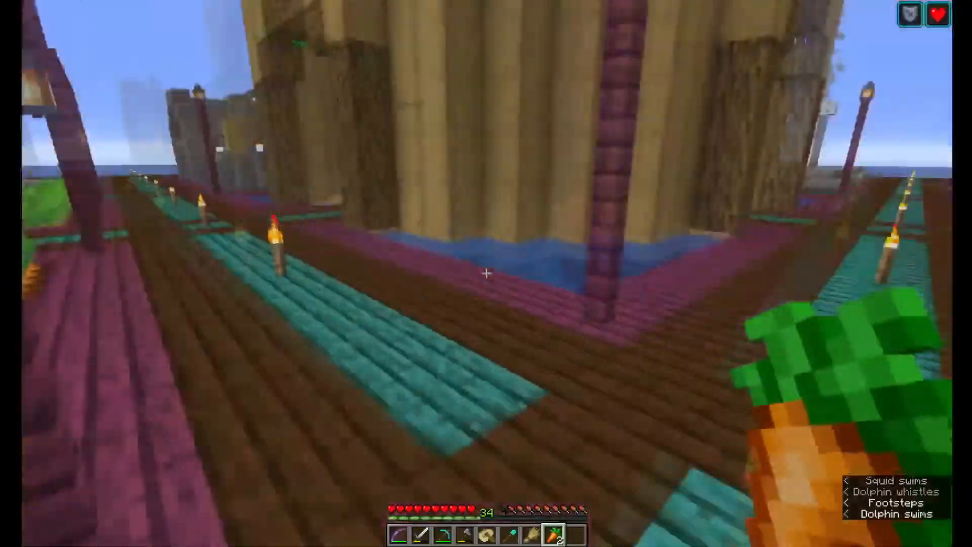
key(w)
scroll(486, 274, up, 1)
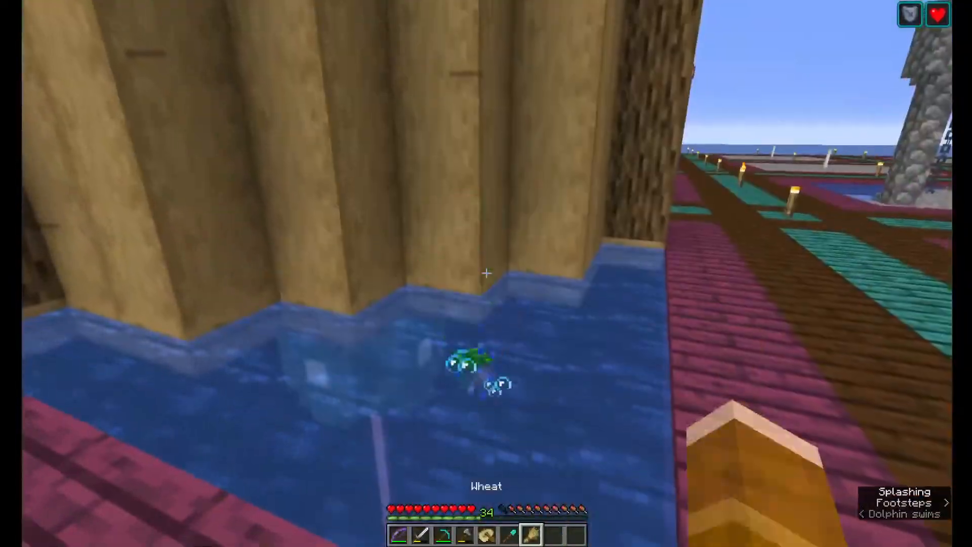
key(q)
Enter the cobblestone pavilion, dive through its pool to the underwater prismarine room, and ride the bubble column back up
key(w)
key(w)
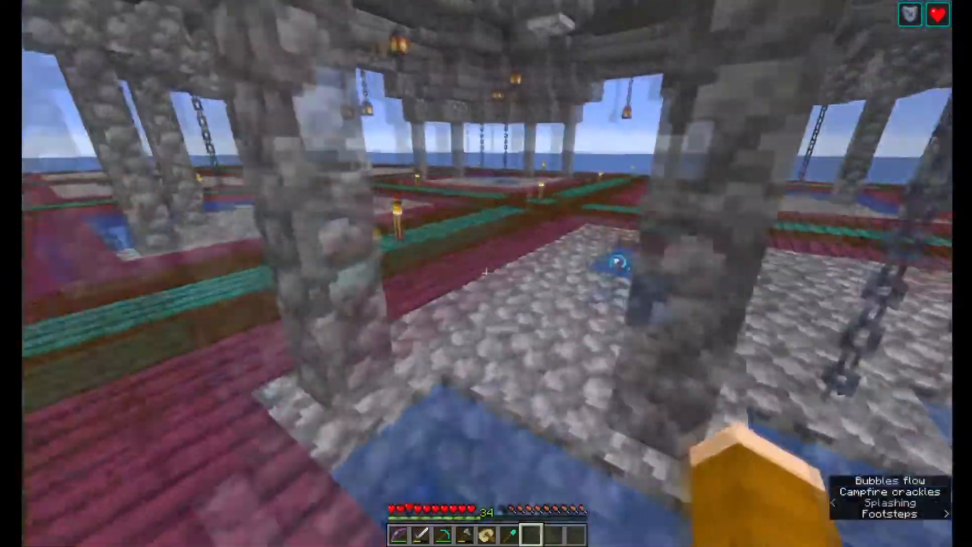
key(w)
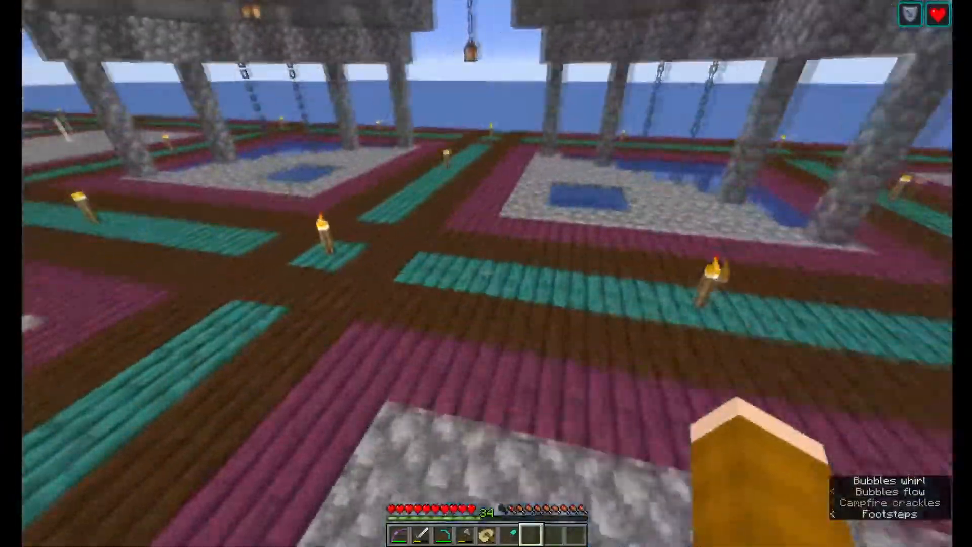
key(w)
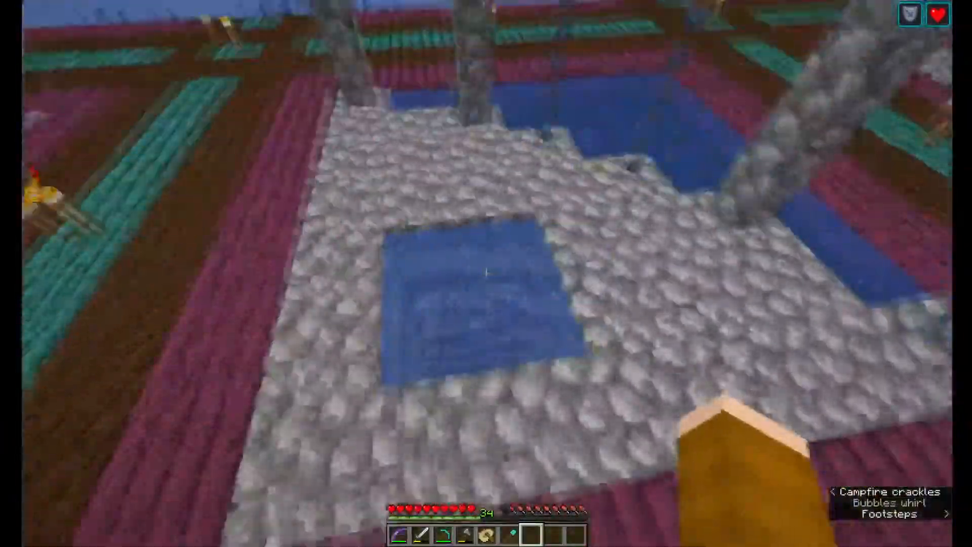
key(w)
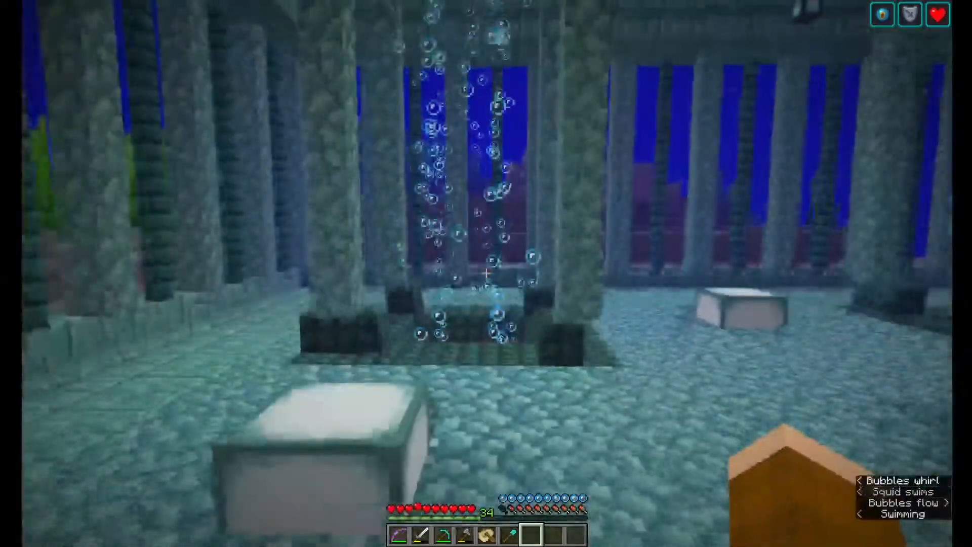
key(w)
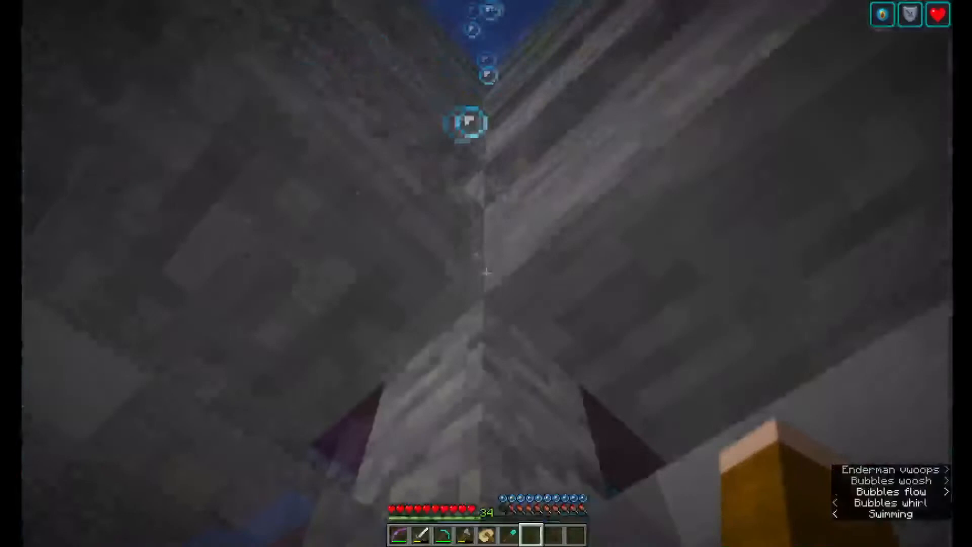
key(w)
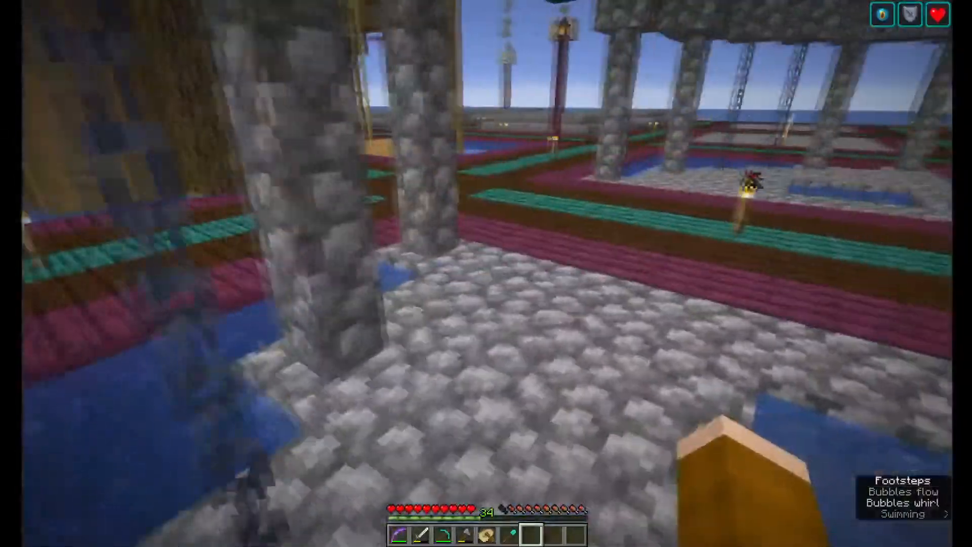
Cross the wooden tower's ground floor, leave through the West doorway, and look around the stone pavilion
key(w)
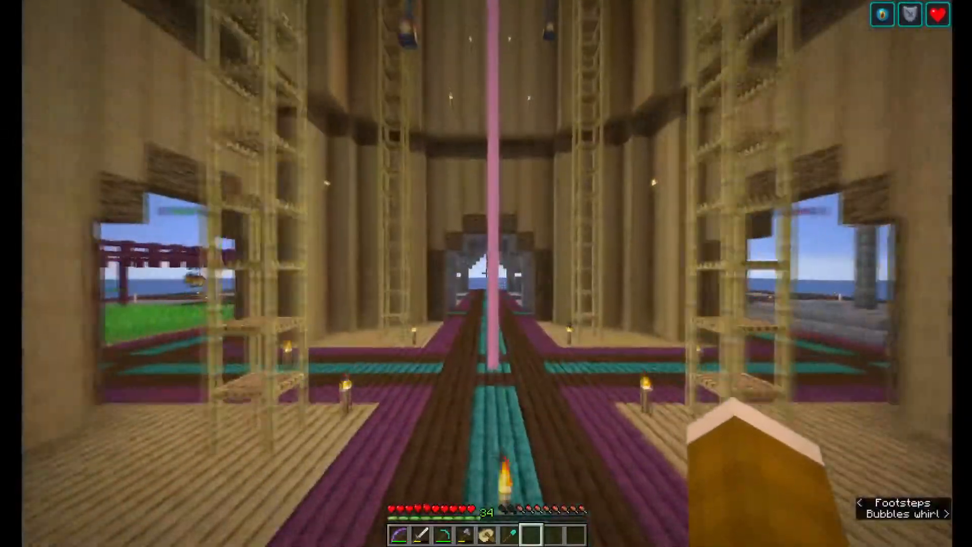
key(w)
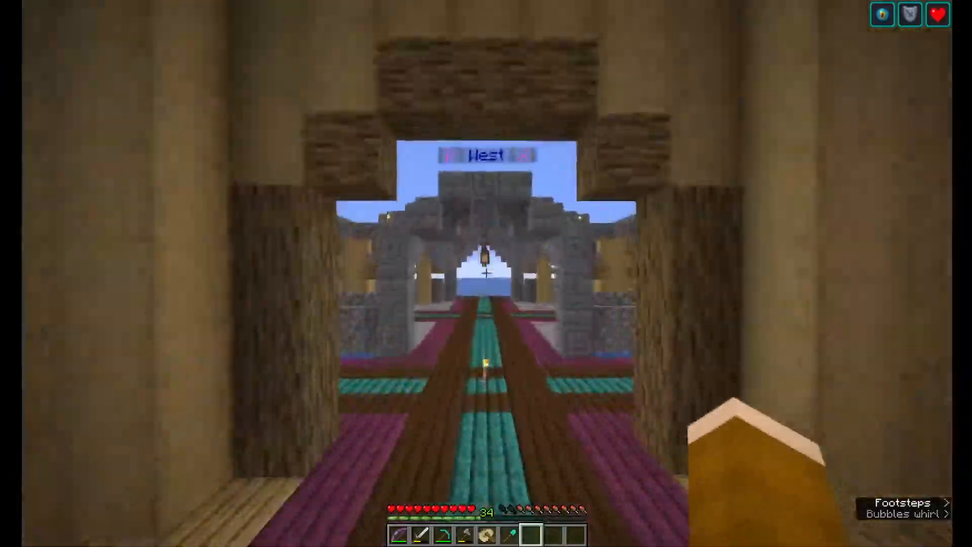
key(w)
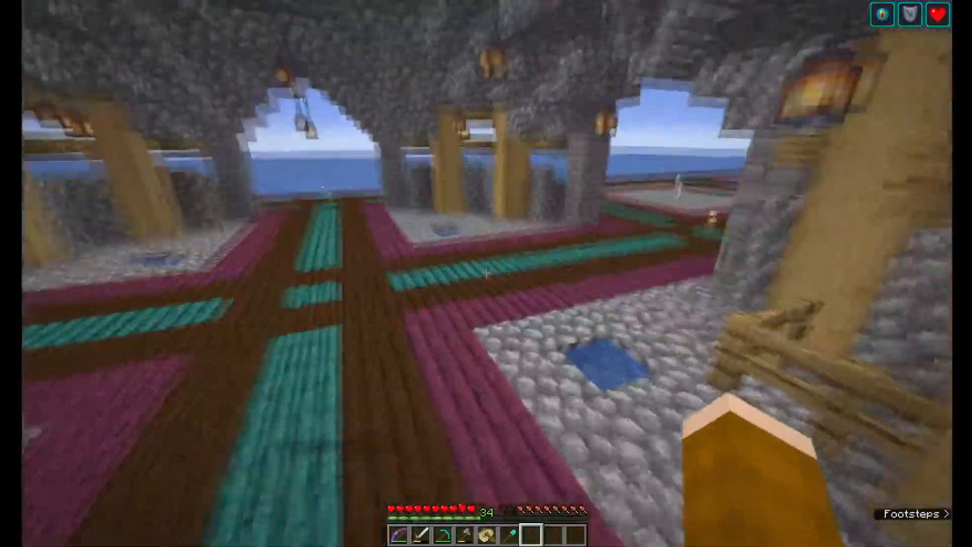
key(w)
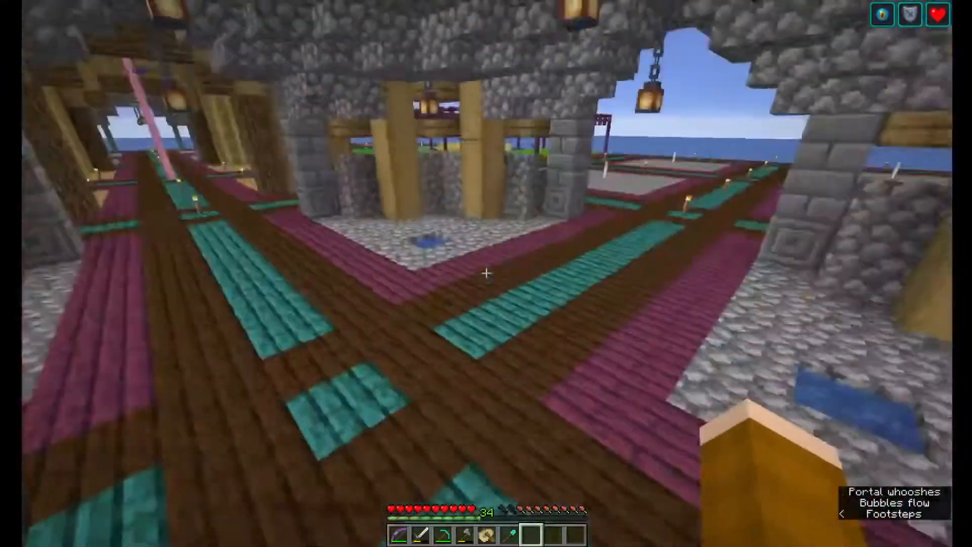
key(w)
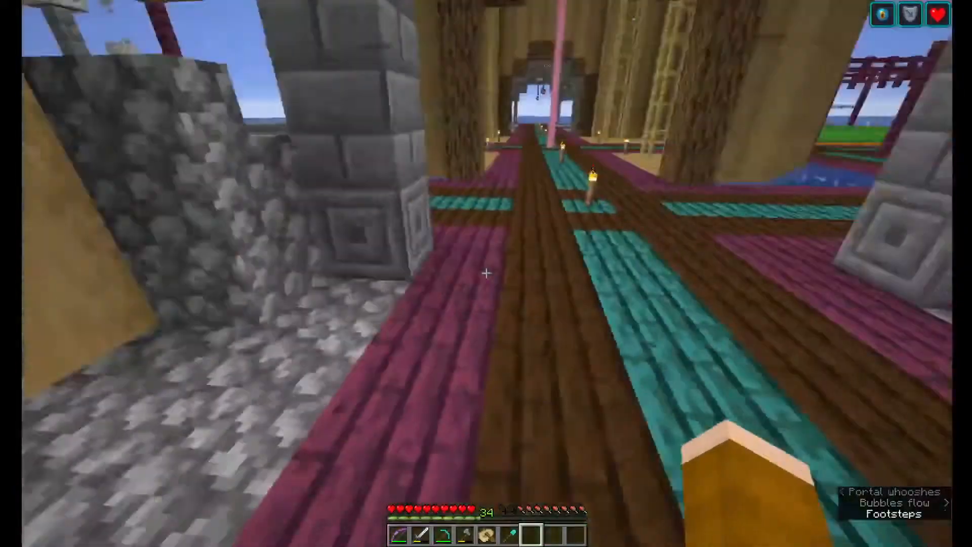
Walk past the tower and around the stone fountains, and follow the seaside walkway to the cobblestone pavilion with hanging chains
key(w)
key(w)
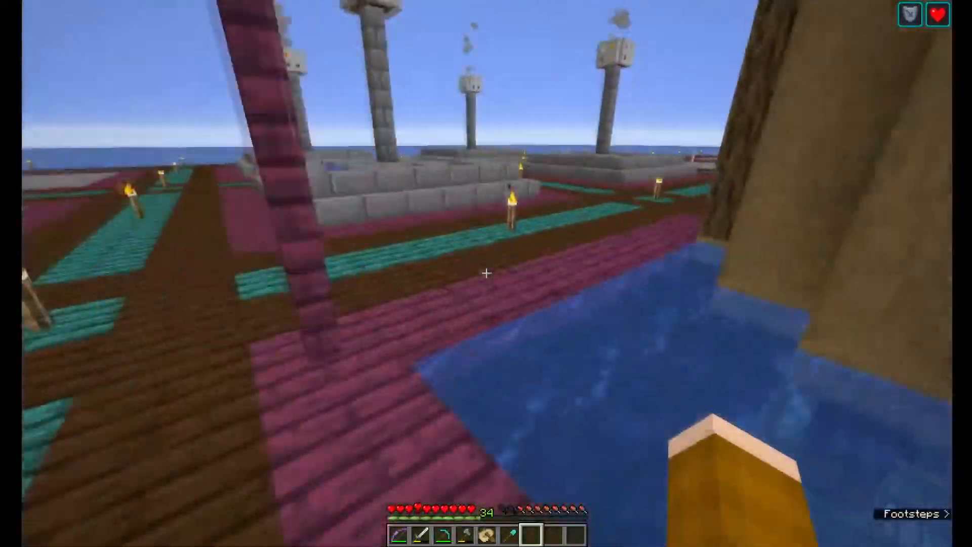
key(w)
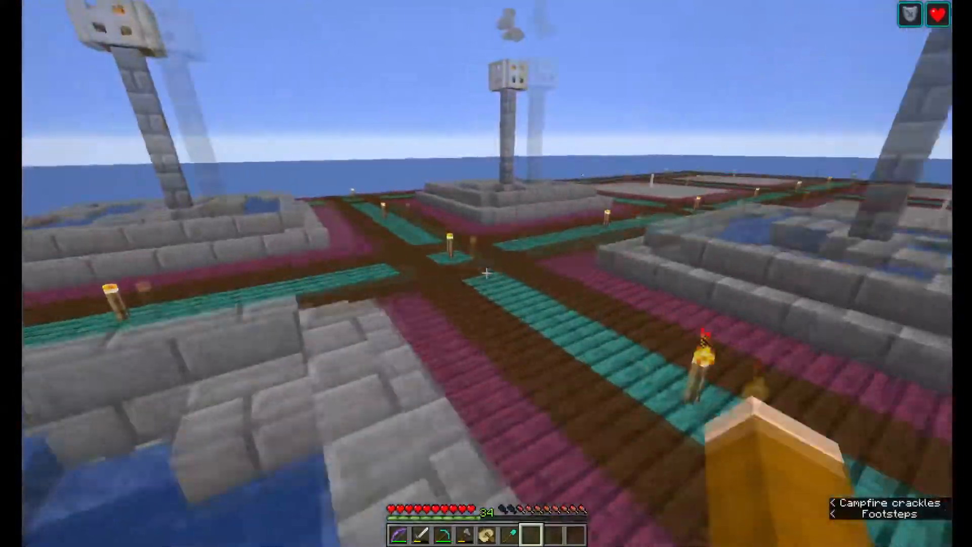
key(w)
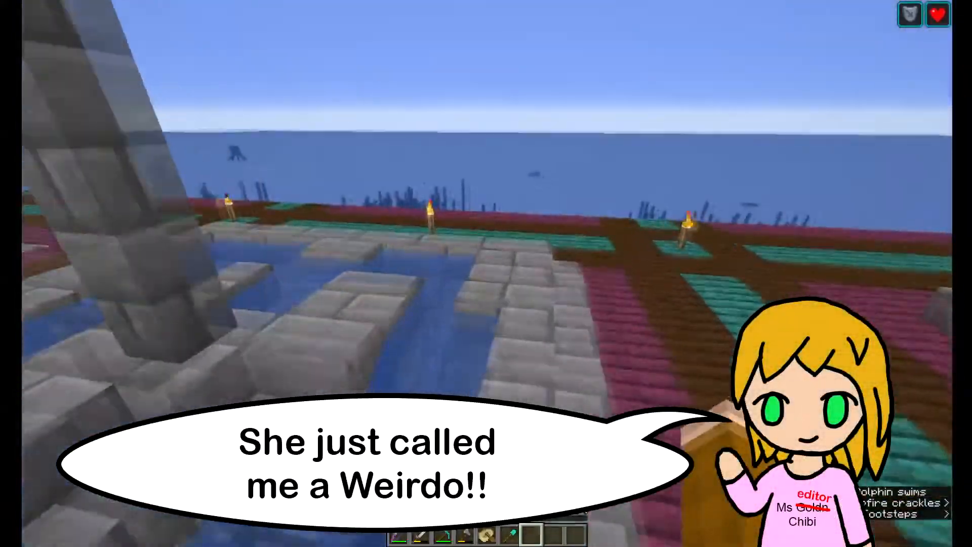
key(w)
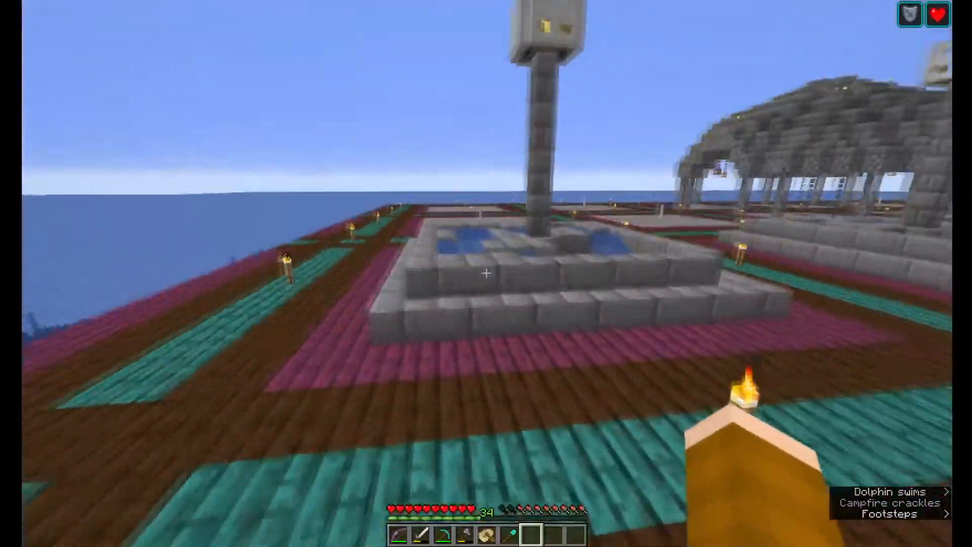
key(w)
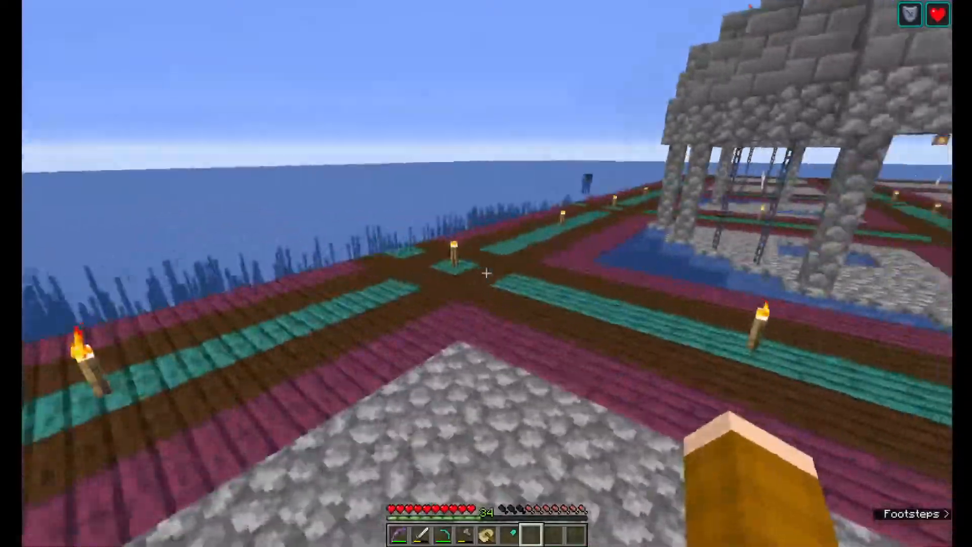
key(w)
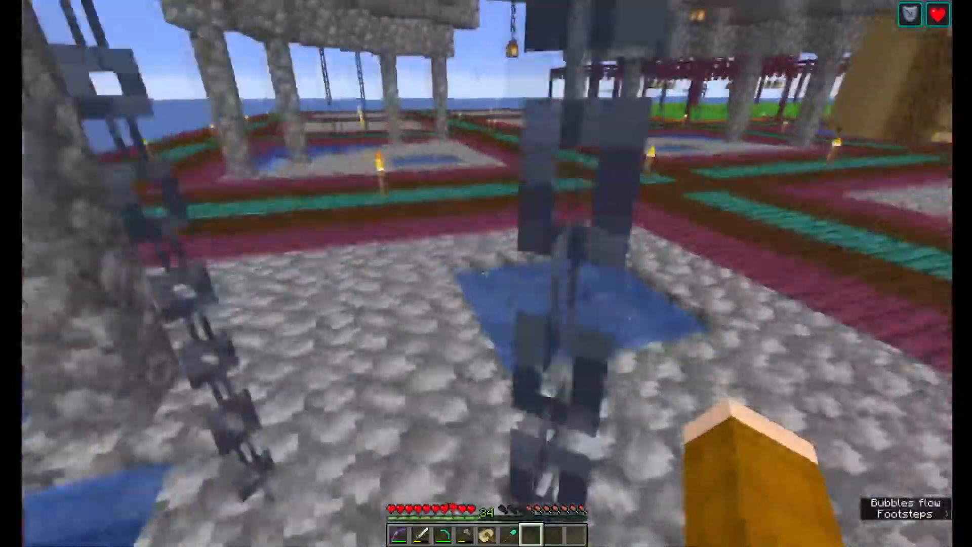
Walk from the cobblestone pavilion past the stone plots and lantern-hung crop farms to the wooden tower's entrance
key(w)
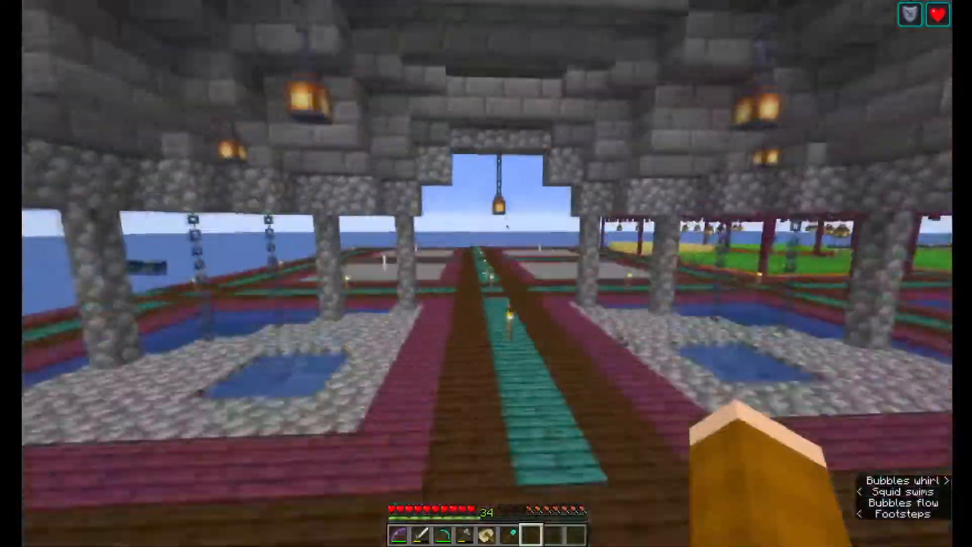
key(w)
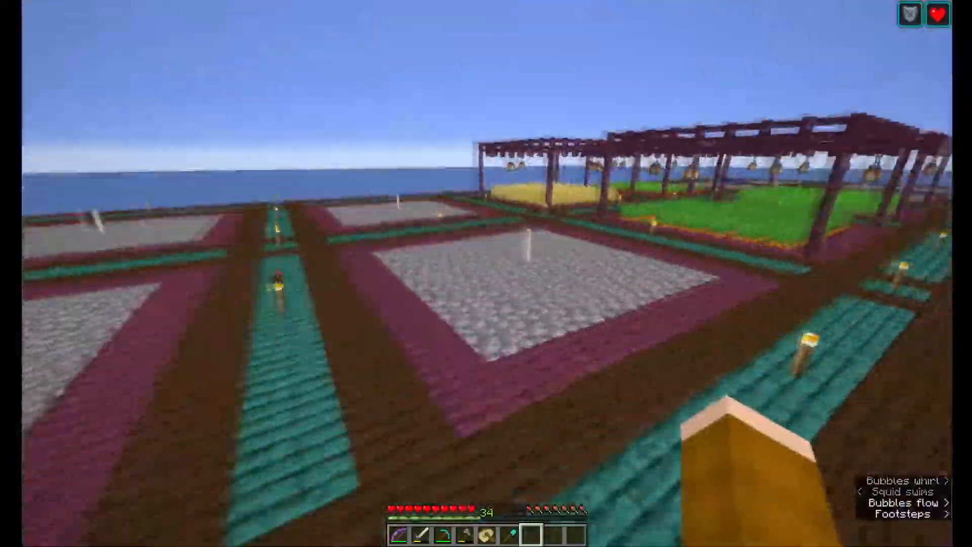
key(w)
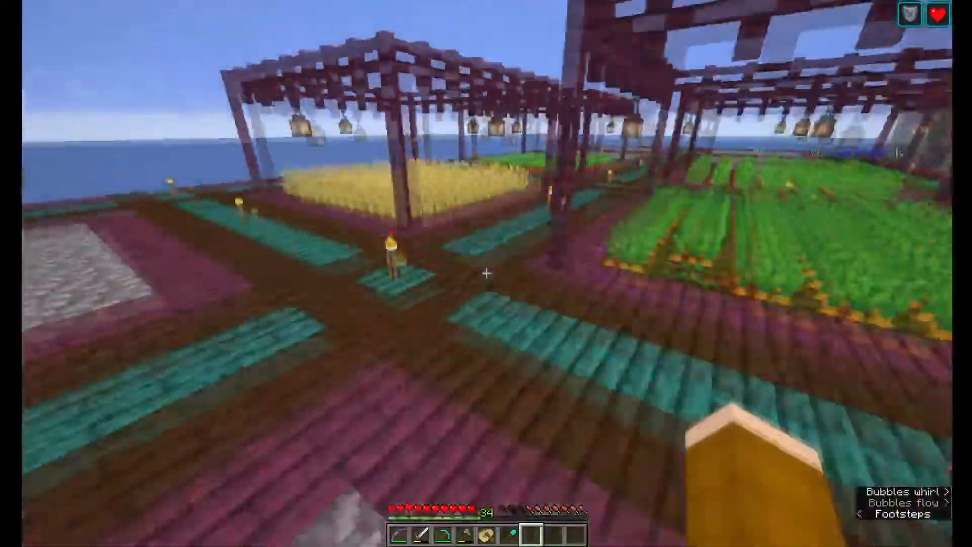
key(w)
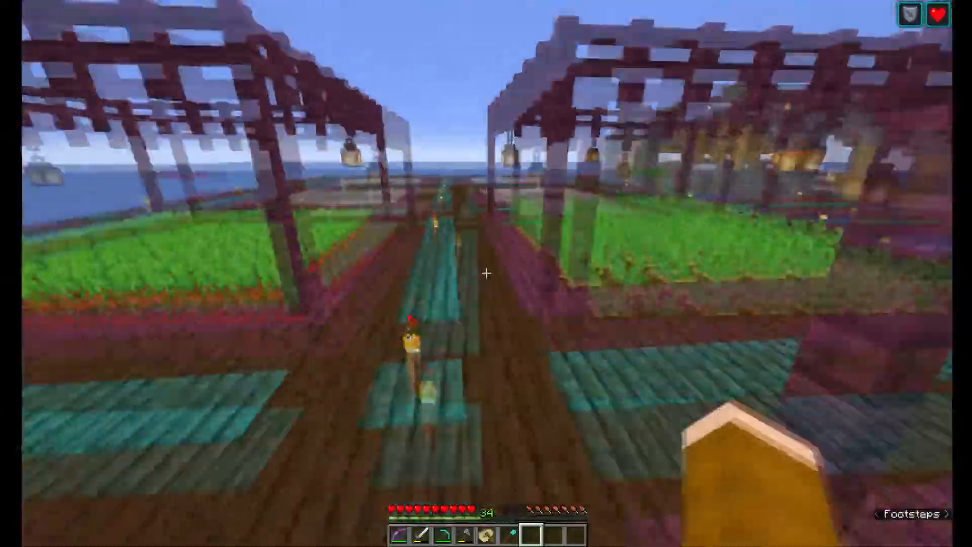
key(w)
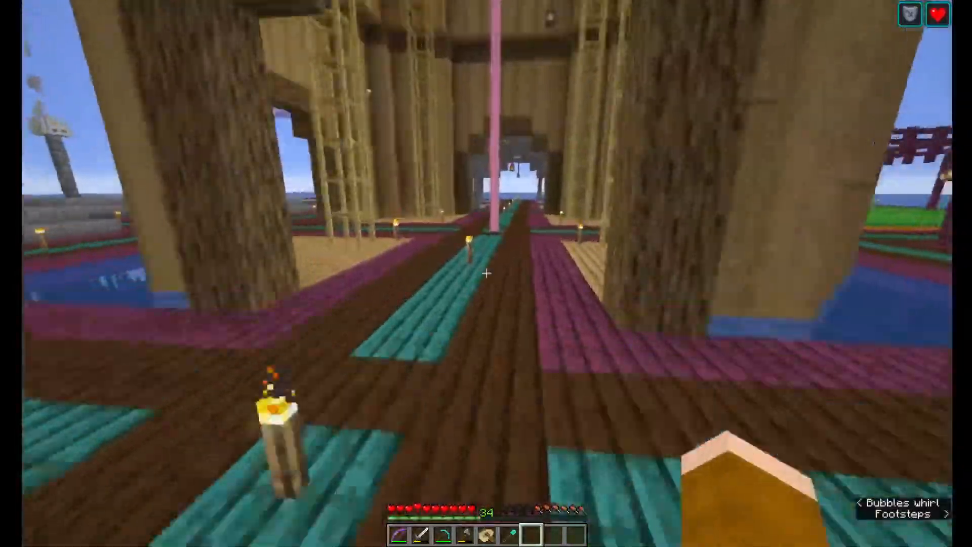
Walk along the edges of the stone fountains beside the wooden tower and return to its entrance
key(w)
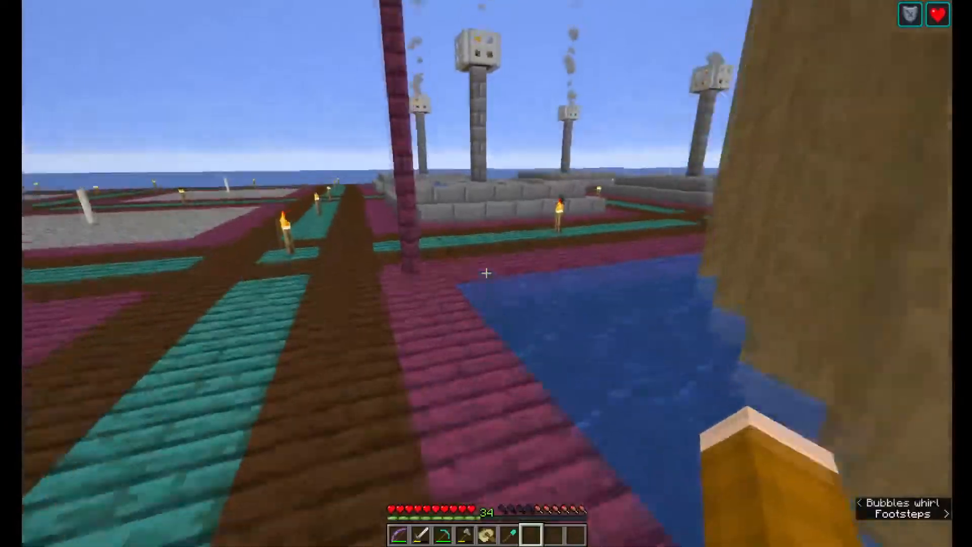
key(w)
key(w)
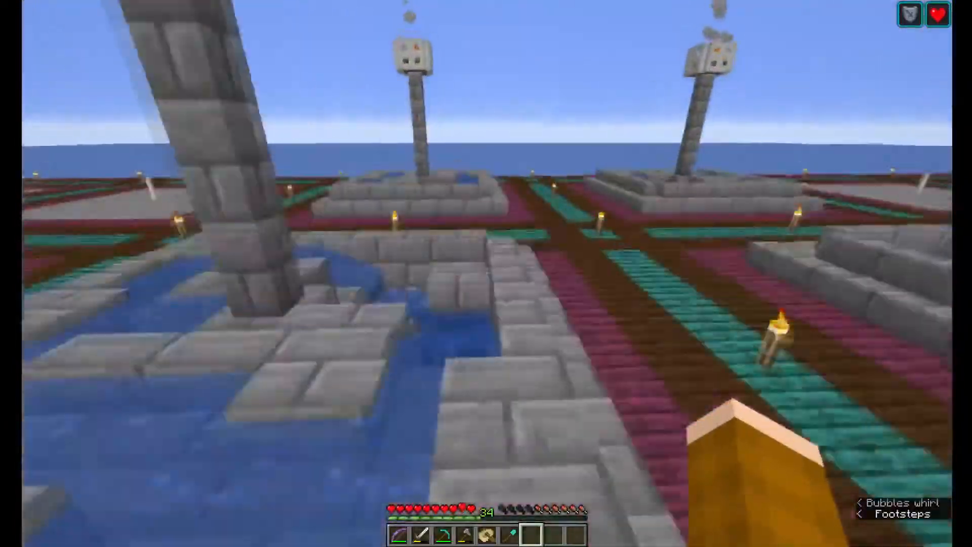
key(w)
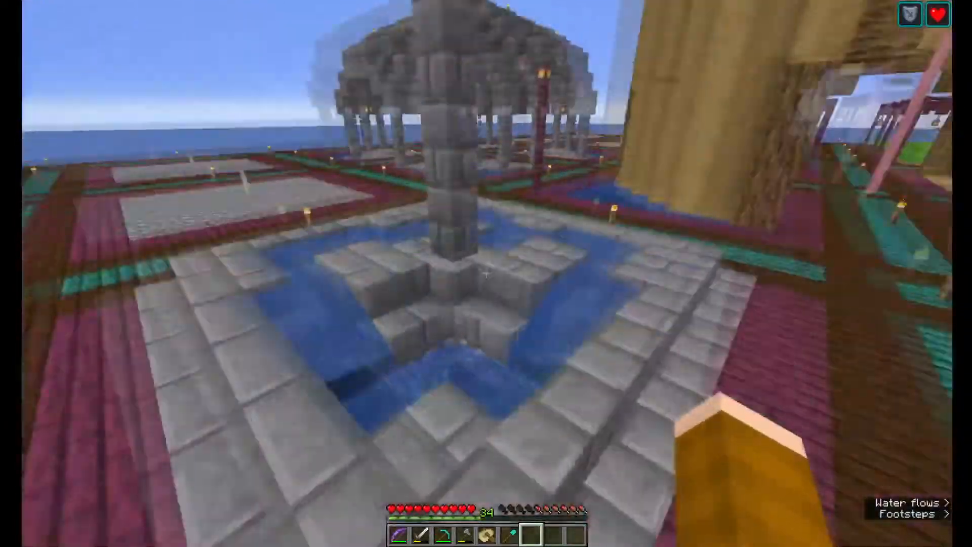
Cross the wooden tower's ground floor and follow the torch-lit path out between the crop farms
key(w)
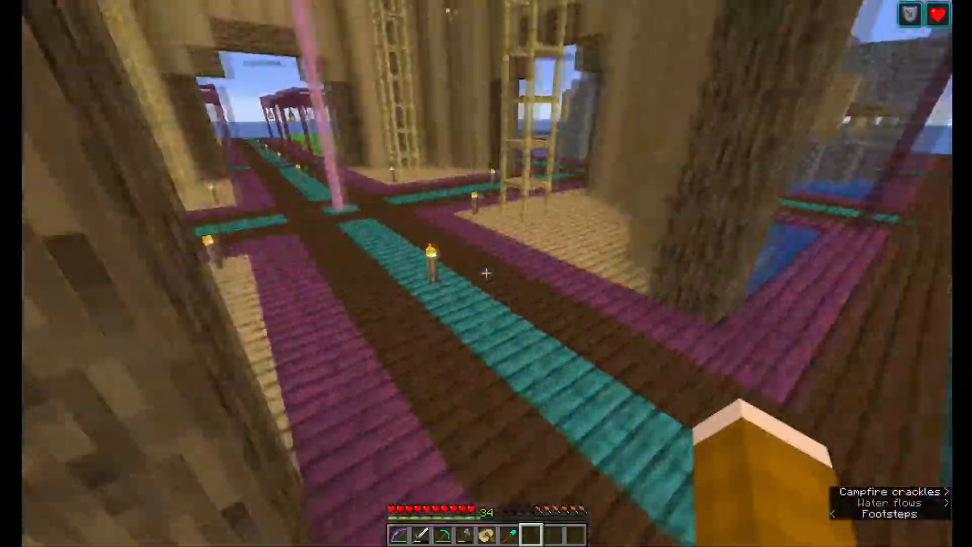
key(w)
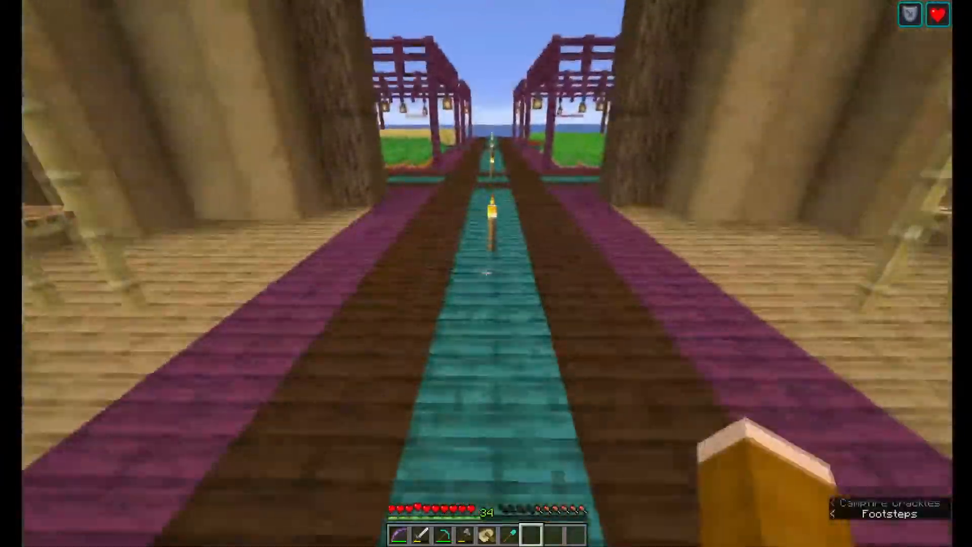
key(w)
key(slash)
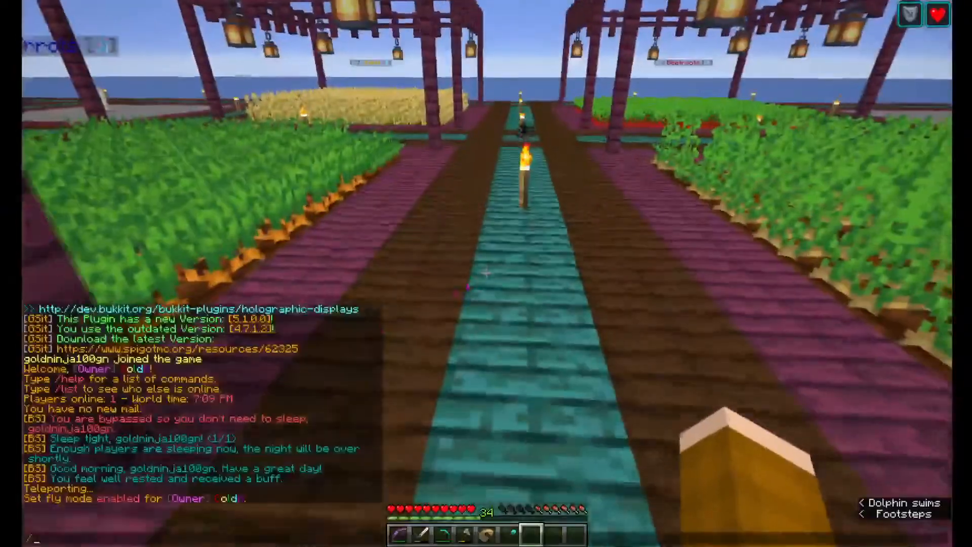
key(Escape)
key(s)
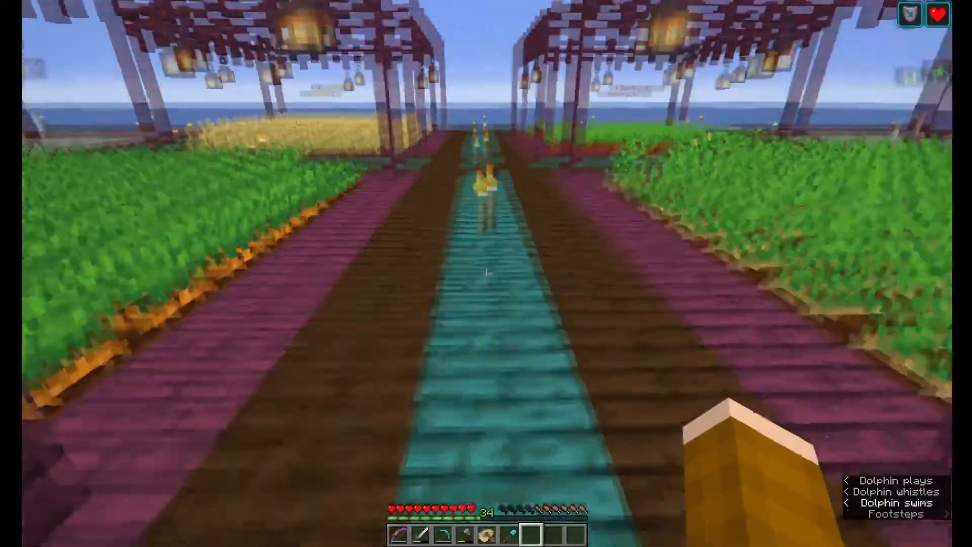
Follow the walkways past the beetroot field and cobblestone plots into the stone pavilion with wooden pillars, and open the chat for a command
key(w)
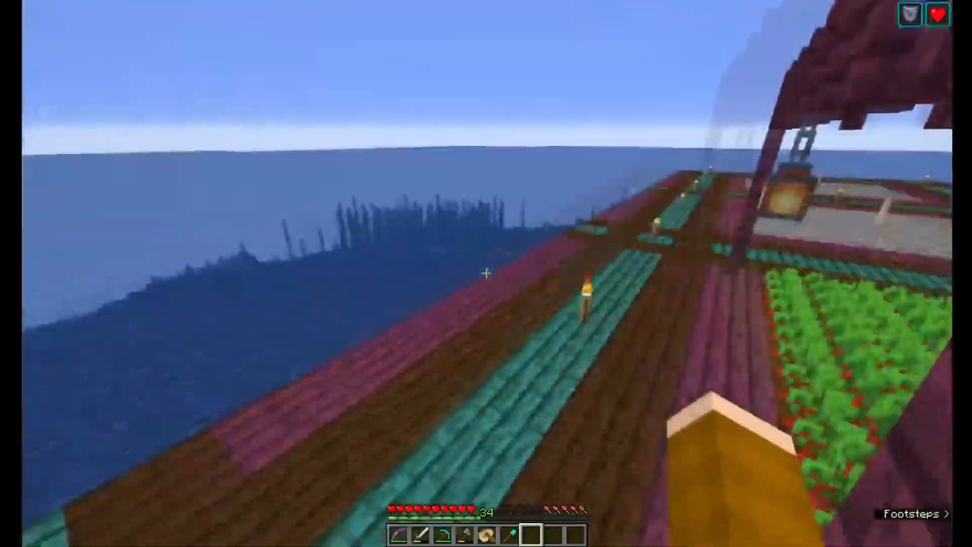
key(w)
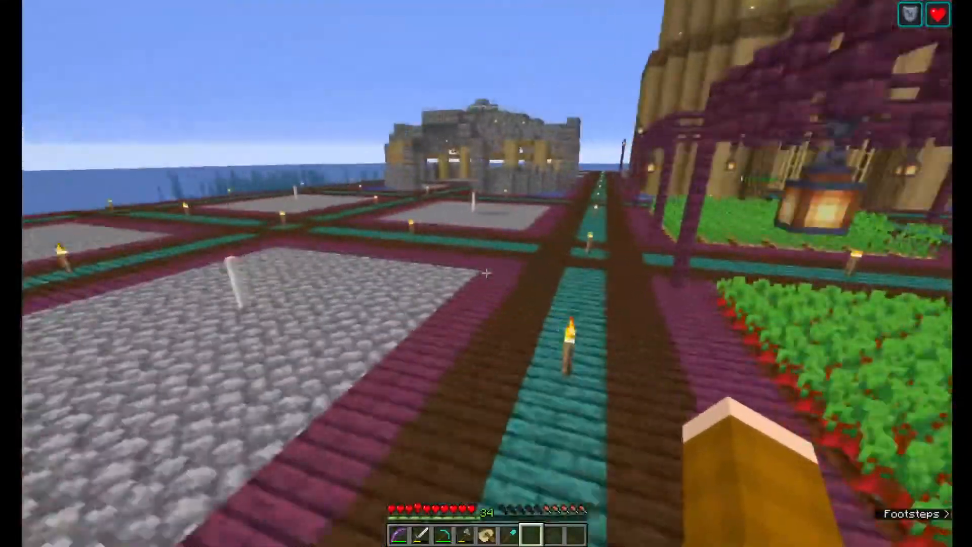
key(w)
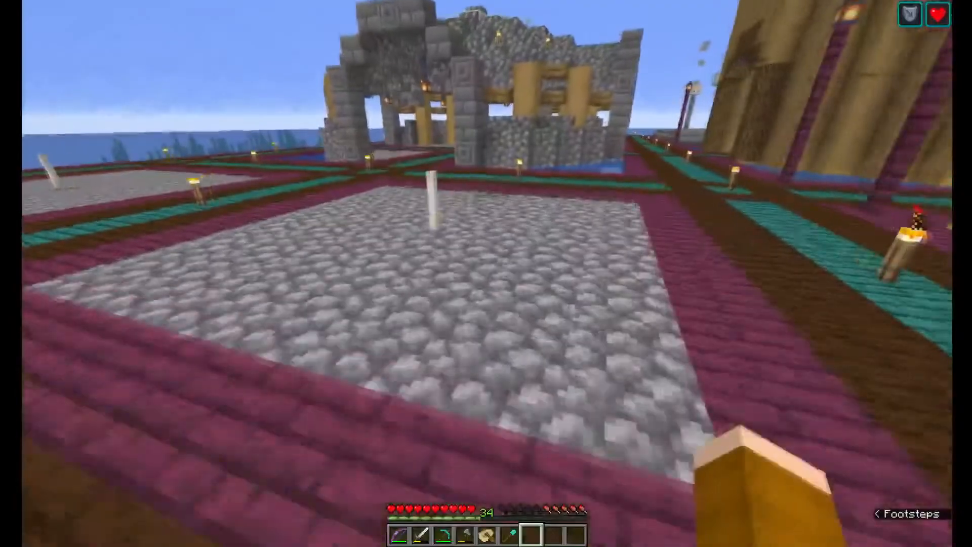
key(w)
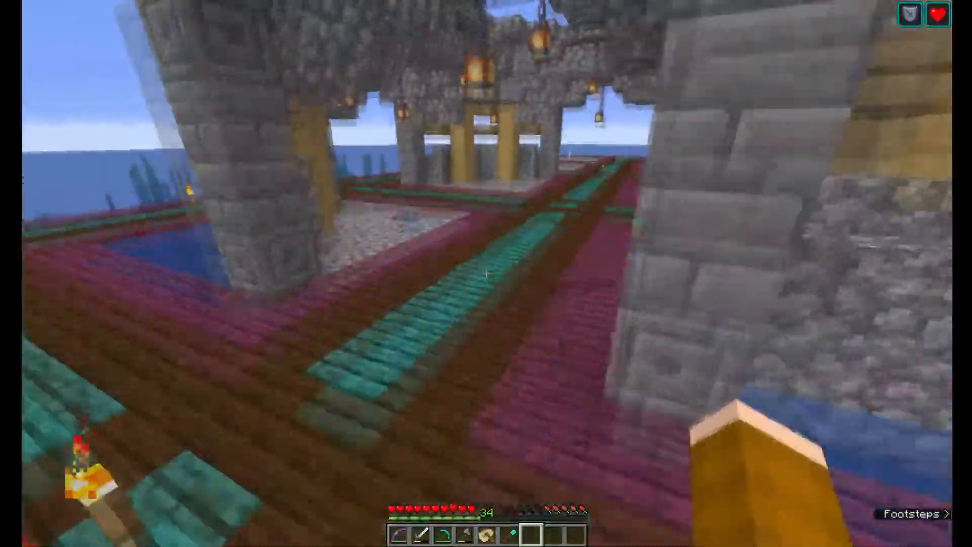
key(w)
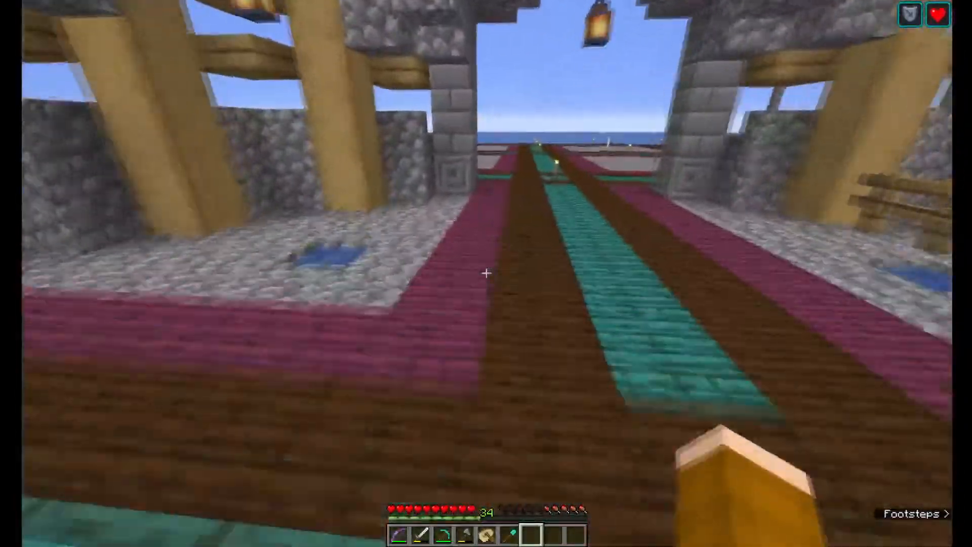
key(w)
key(slash)
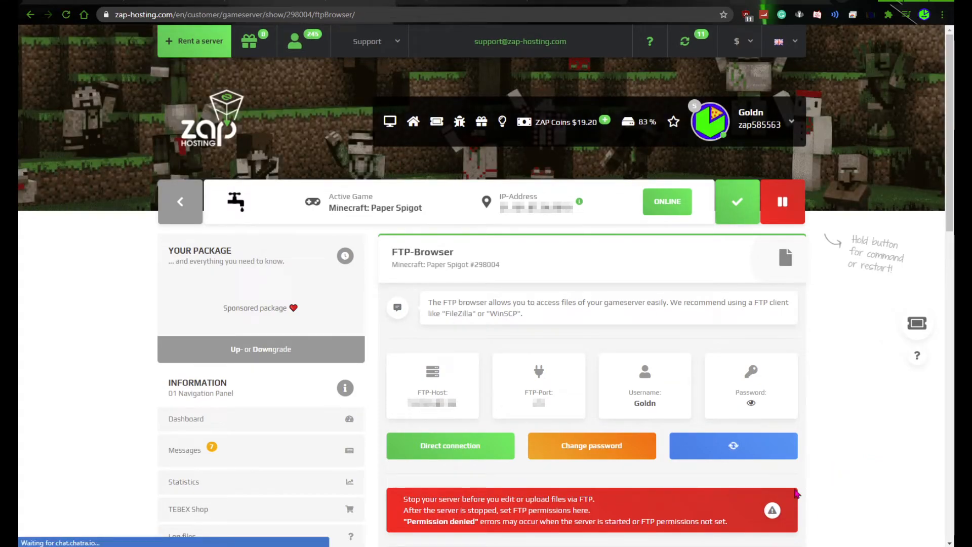
Point out the recommended FTP clients FileZilla and WinSCP in the description on the ZAP-Hosting FTP-Browser page
click(473, 314)
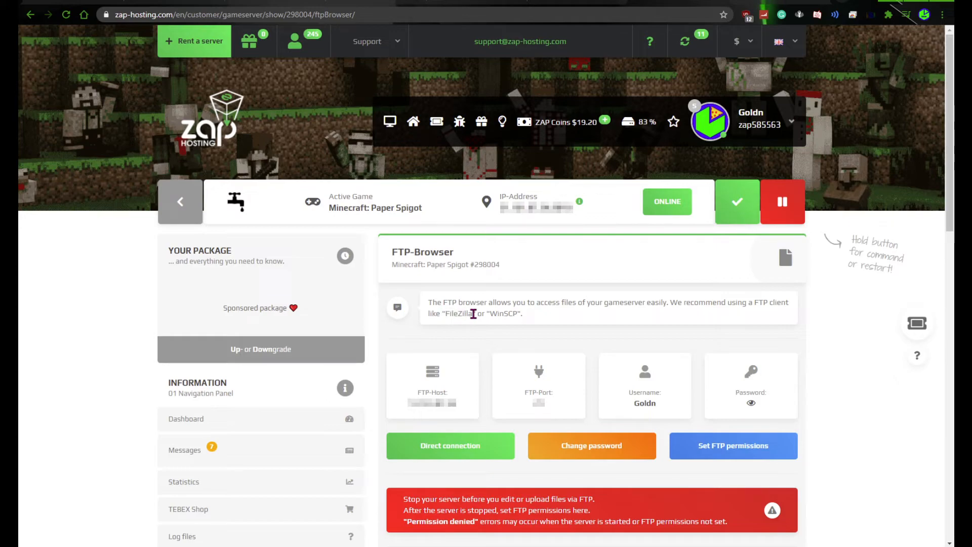
drag(448, 314, 503, 314)
click(509, 313)
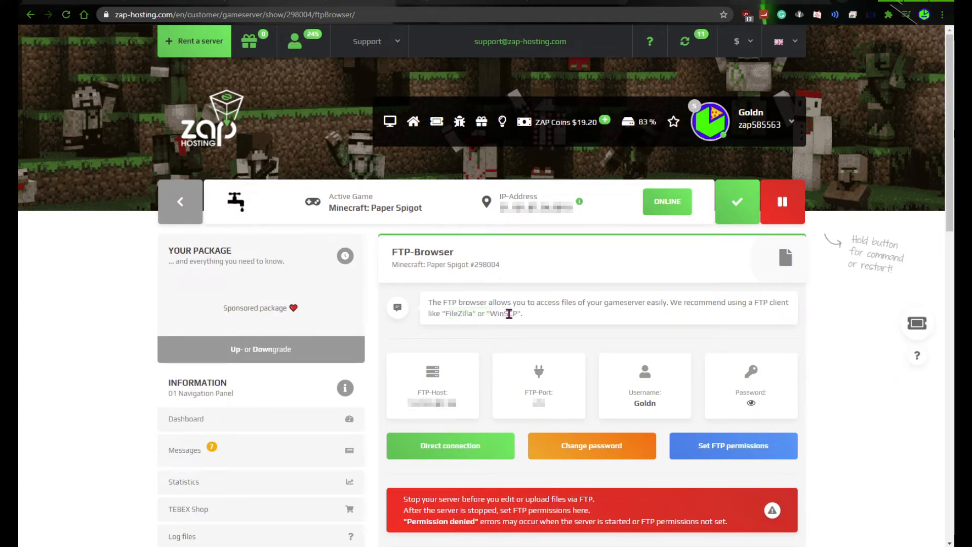
double_click(452, 314)
click(588, 304)
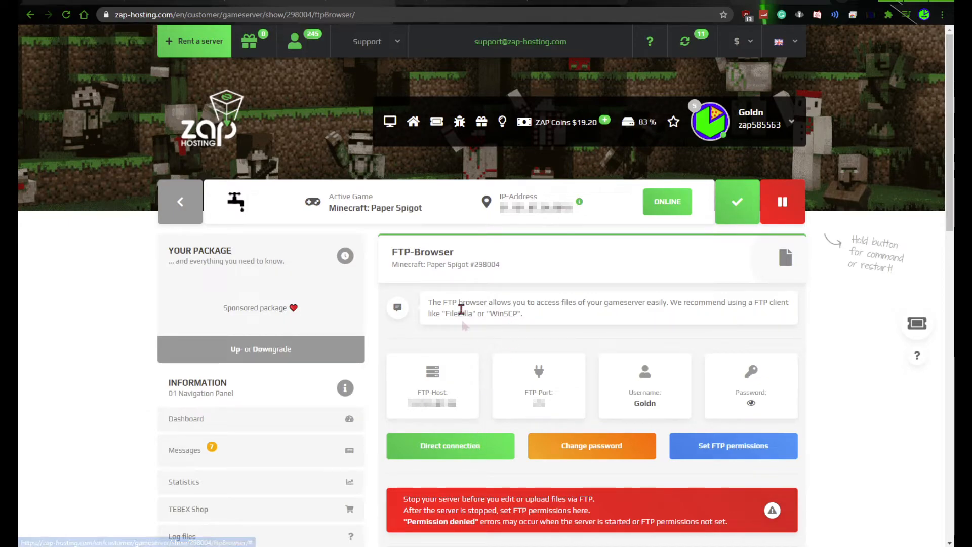
drag(526, 304, 638, 294)
click(640, 294)
drag(447, 305, 530, 319)
click(474, 311)
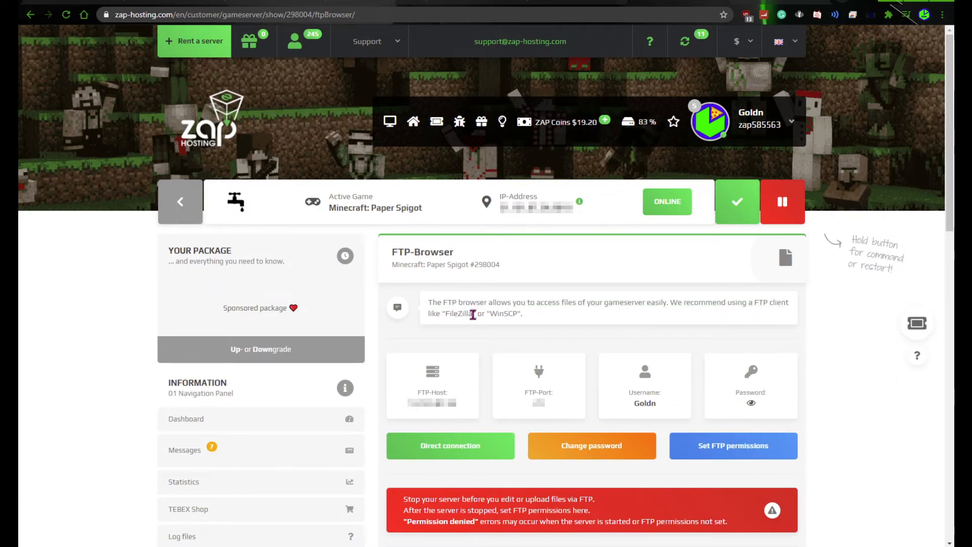
Switch back to Minecraft, leave the chat, and walk out of the stone pavilion across the cobblestone plot to the fountains
mouse_move(717, 545)
click(717, 516)
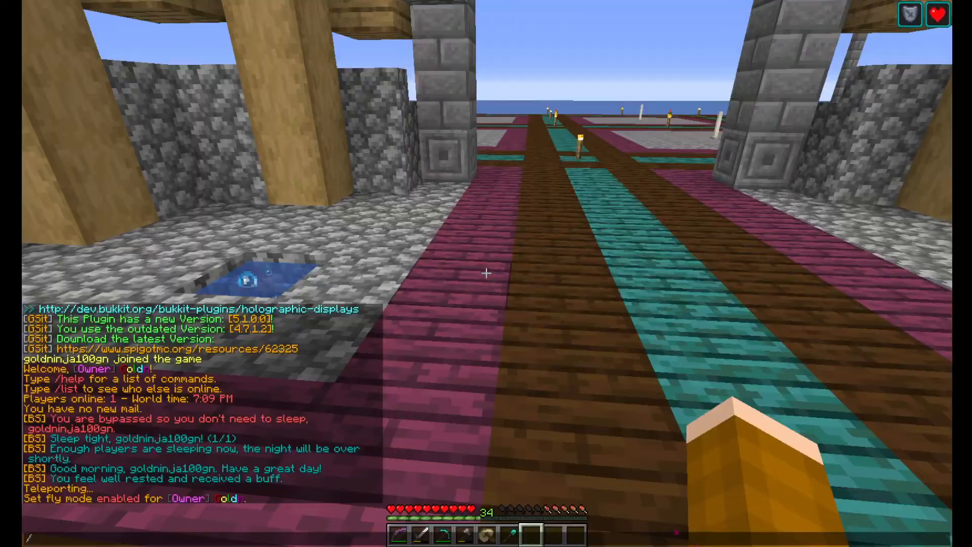
key(Escape)
key(w)
key(space)
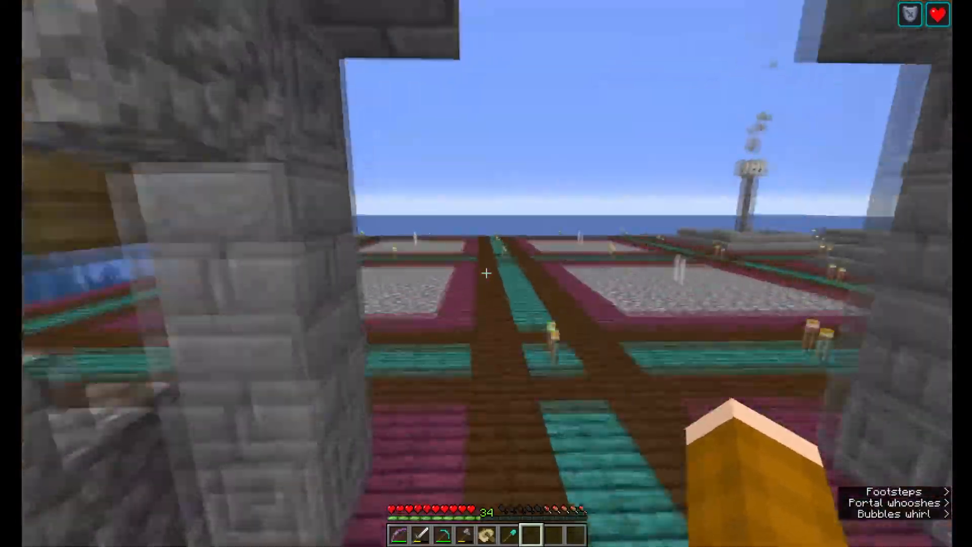
key(w)
key(space)
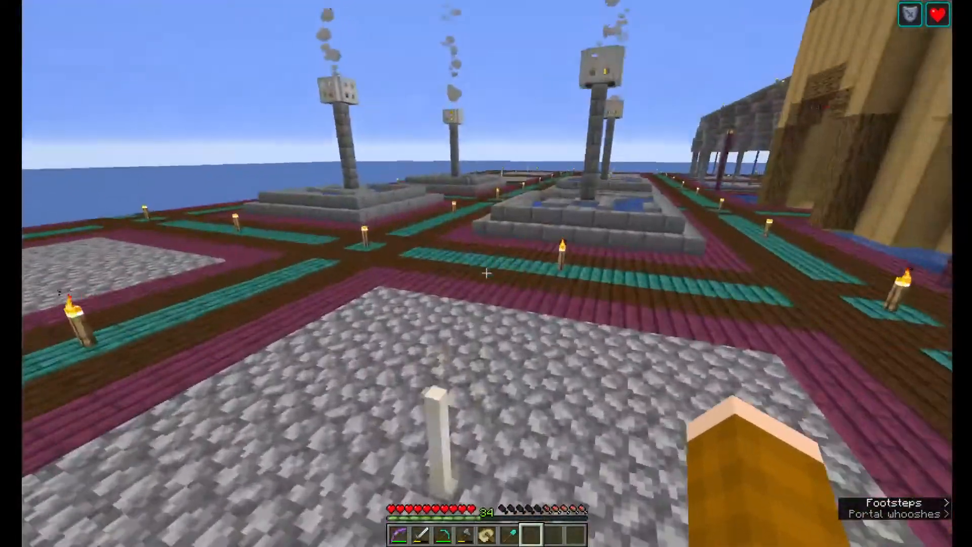
key(w)
key(space)
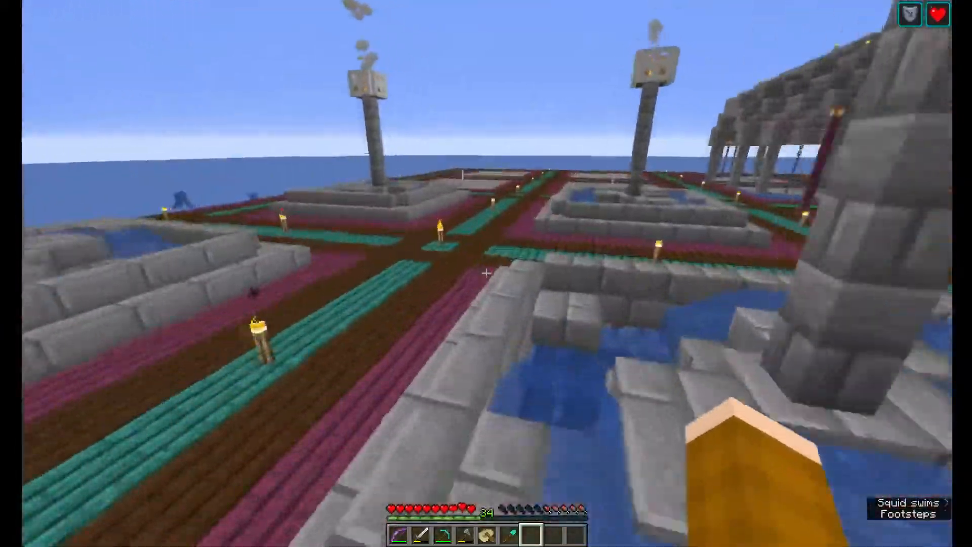
Walk from the fountains across the cobblestone plots into the pavilion with hanging chains and go past its pools
key(w)
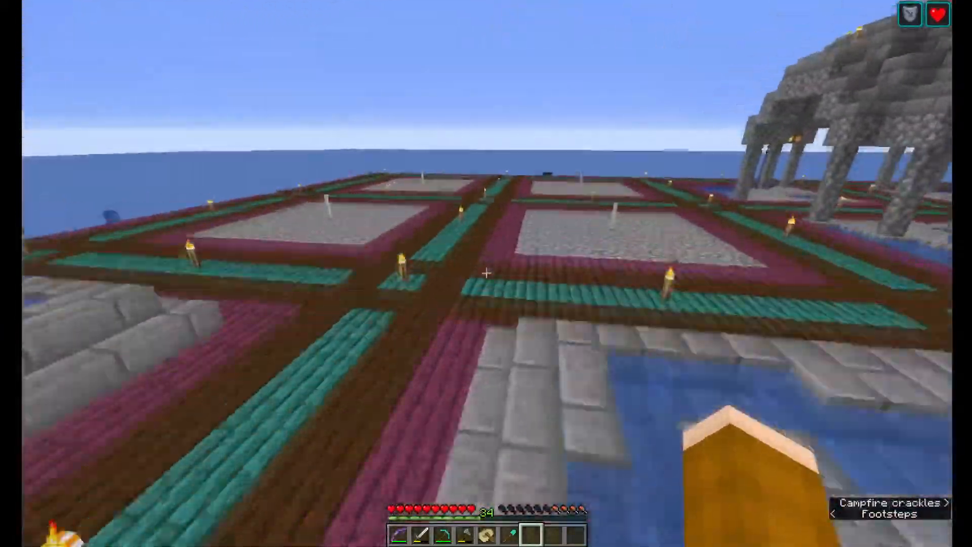
key(w)
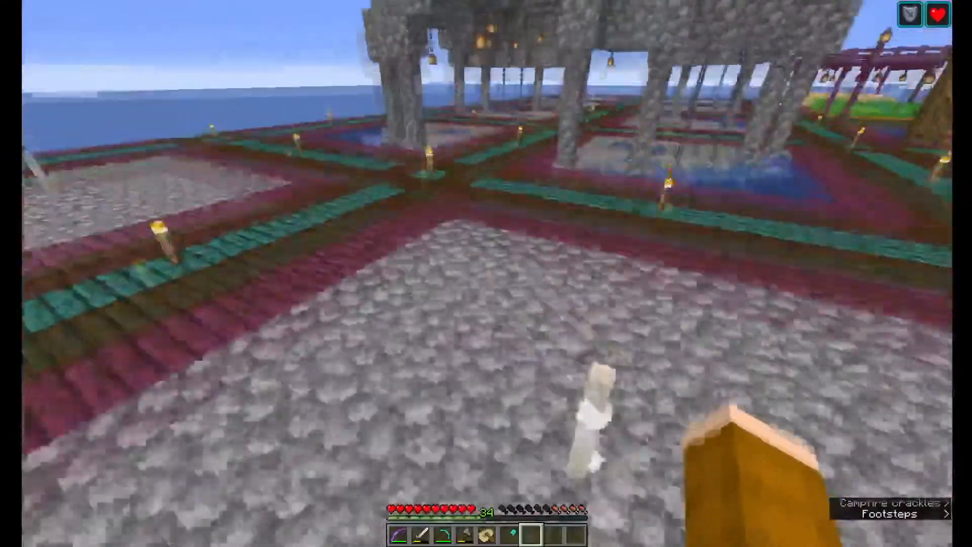
key(w)
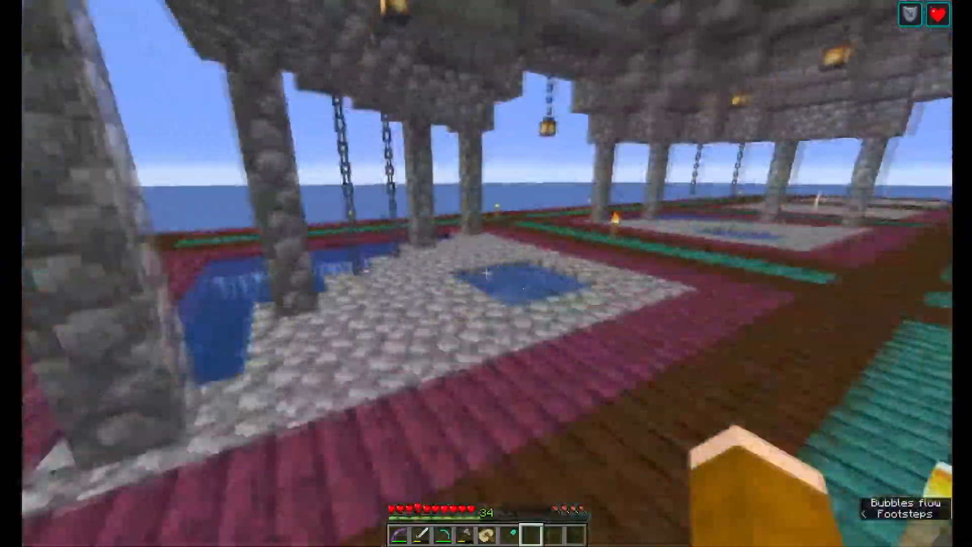
key(w)
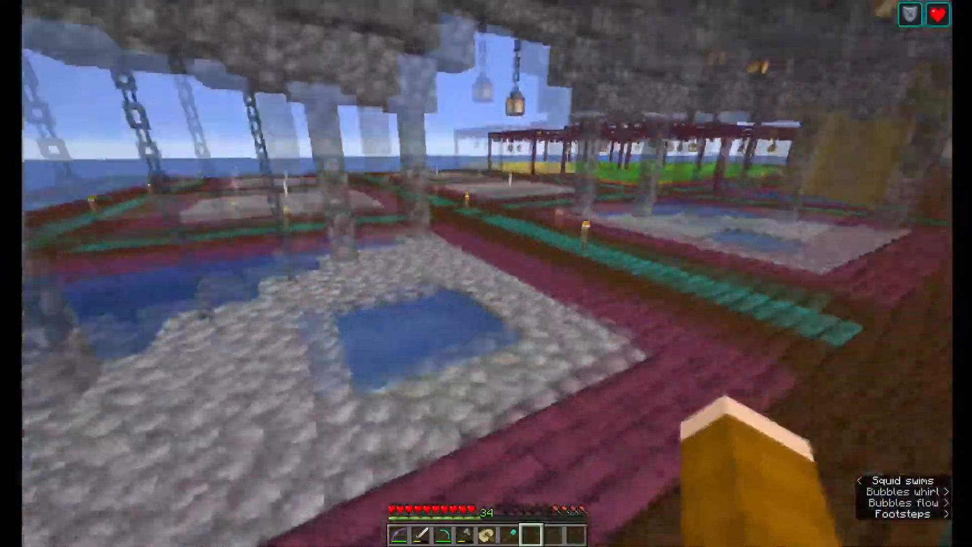
key(w)
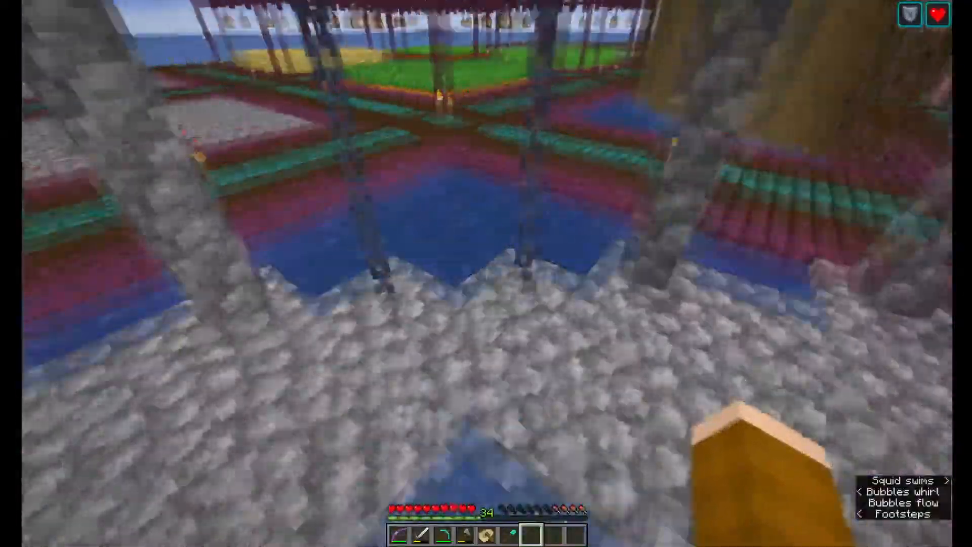
Walk from the pavilion past the wheat field and along the path between the lantern-hung crop farms
key(w)
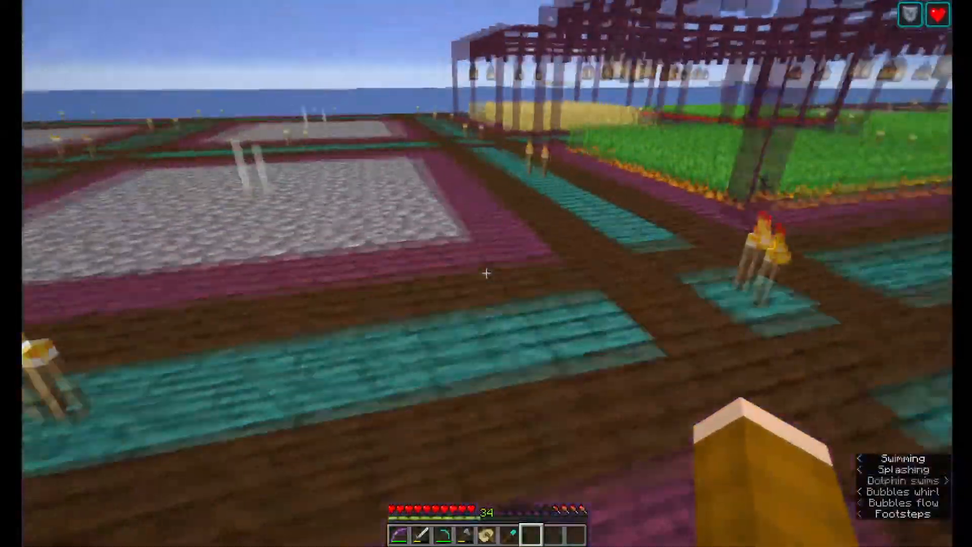
key(w)
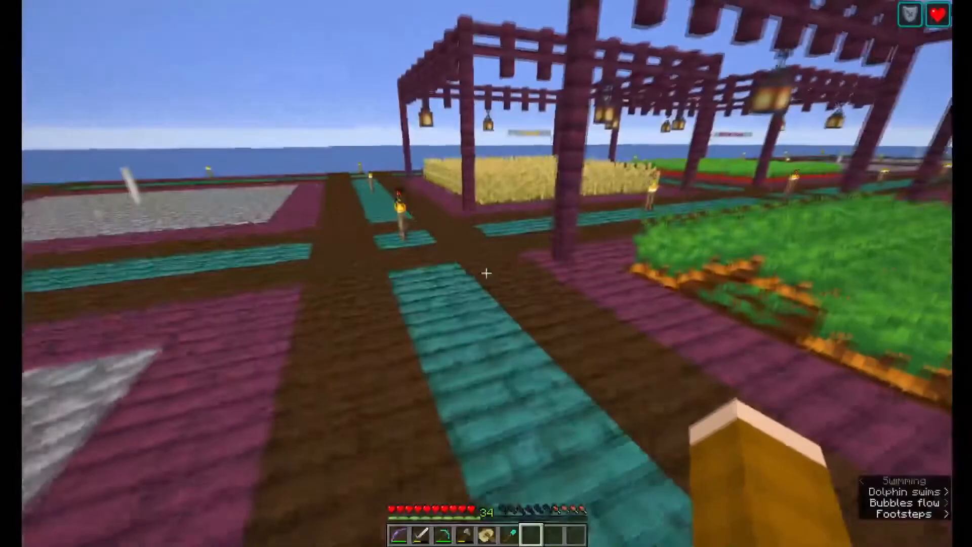
key(w)
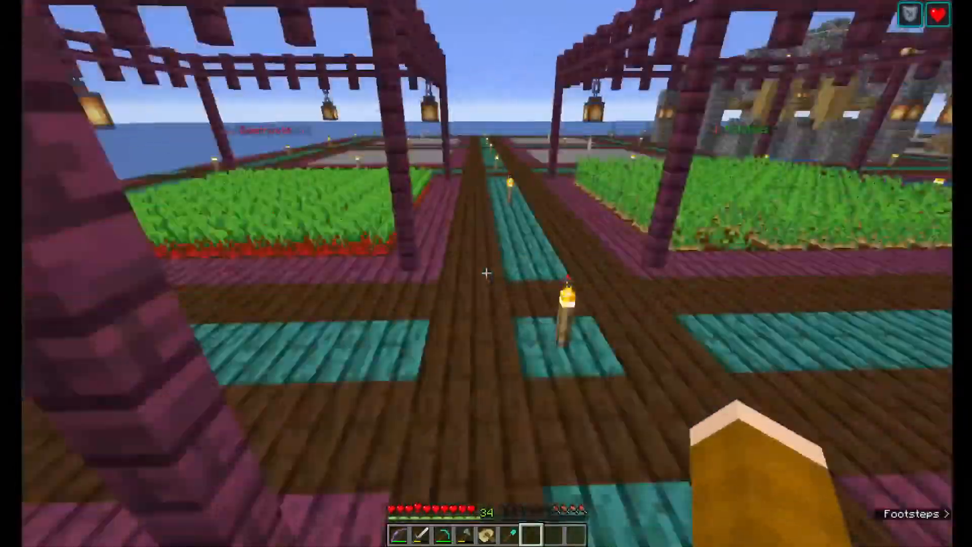
key(w)
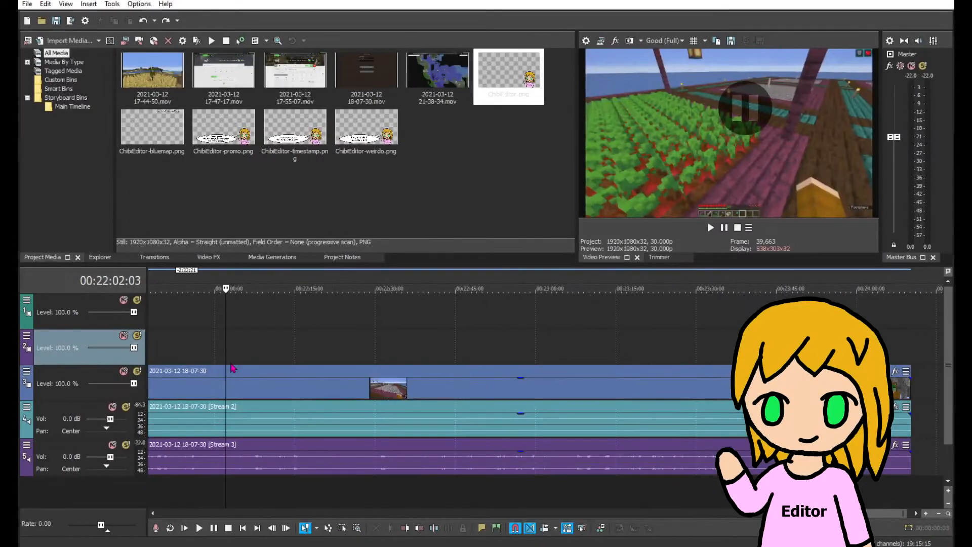
right_click(226, 369)
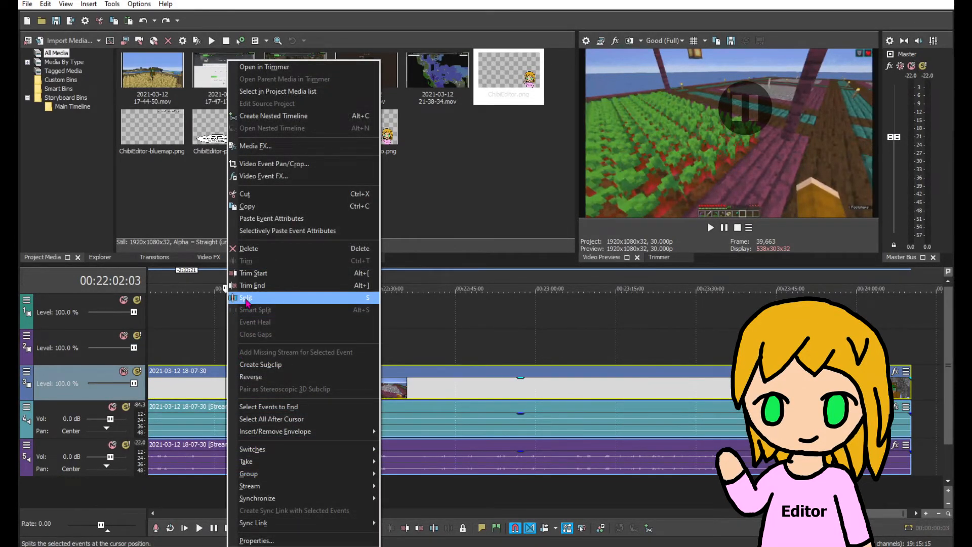
click(247, 299)
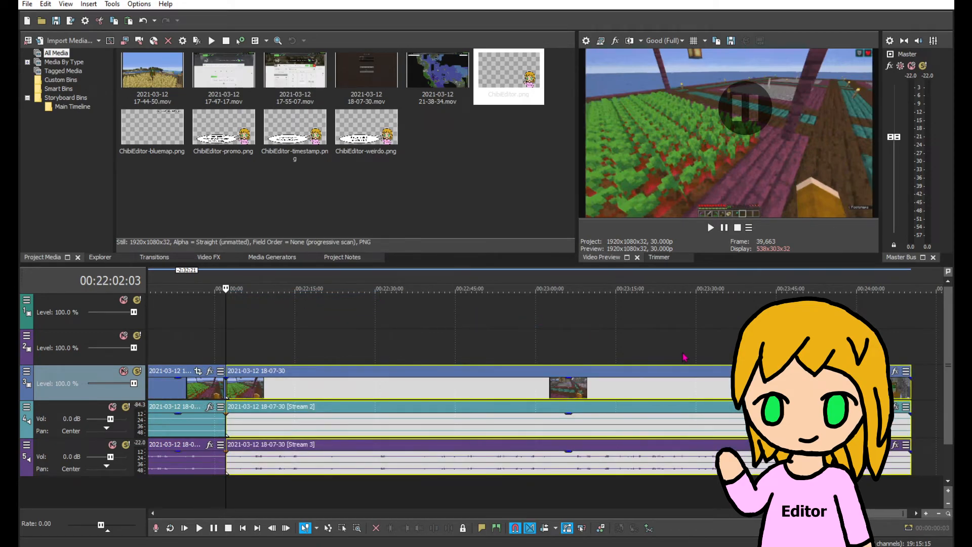
click(679, 343)
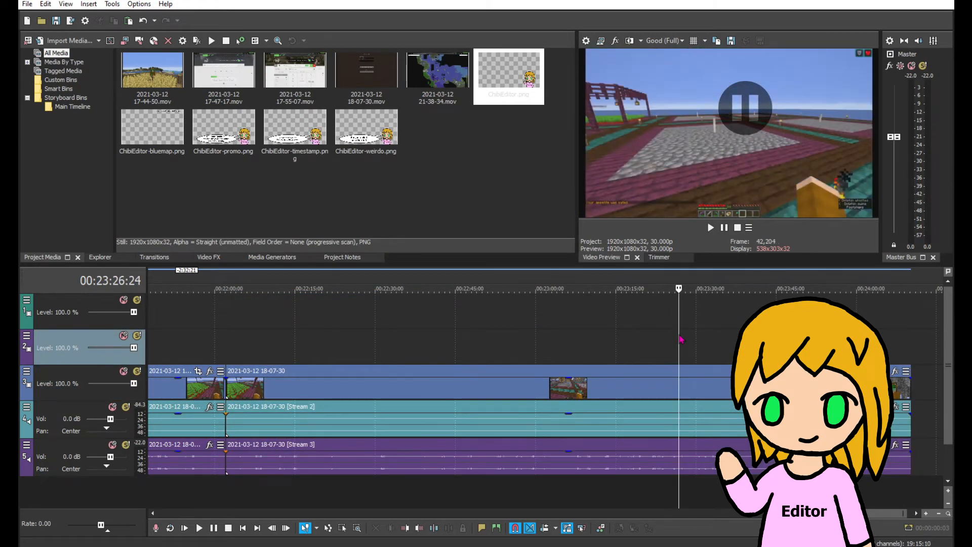
right_click(680, 370)
click(711, 284)
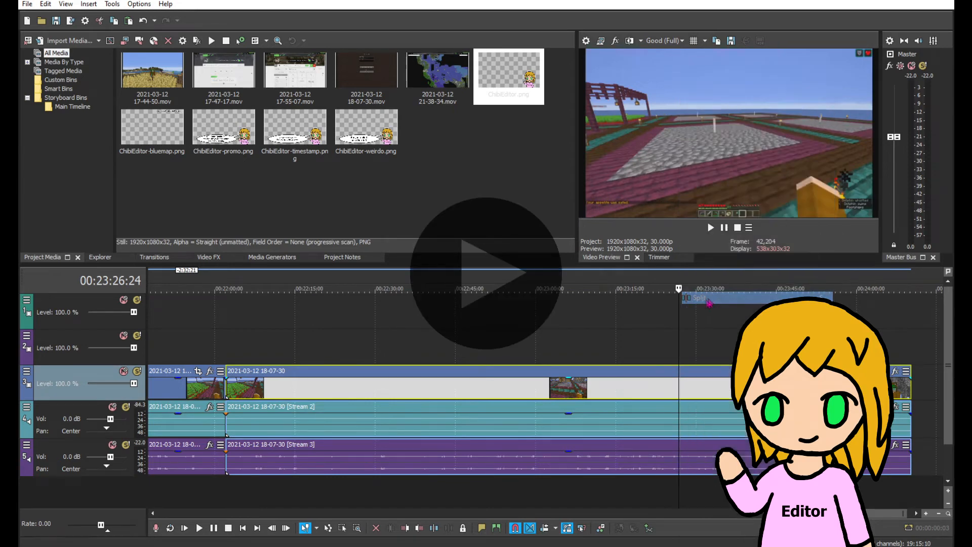